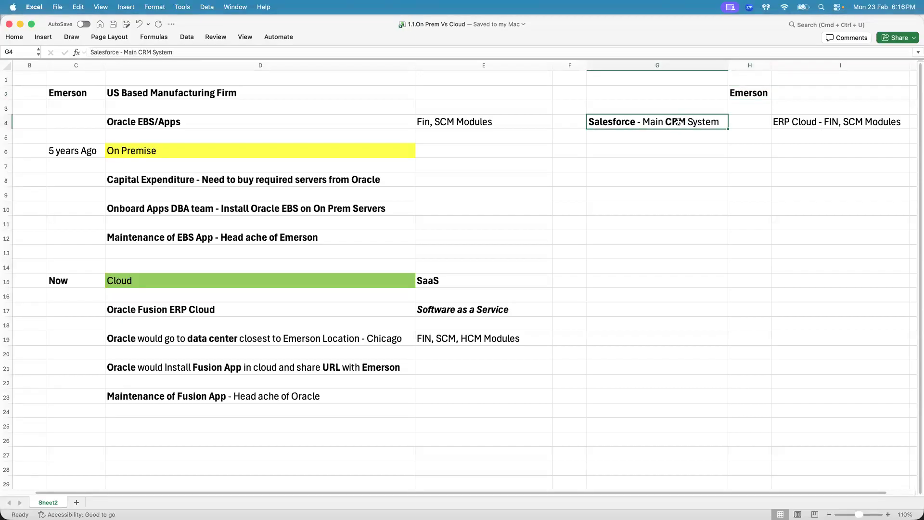
Switch to Chrome, sign in to Salesforce from login.salesforce.com in a new tab, and close the emerson search tab
click(746, 92)
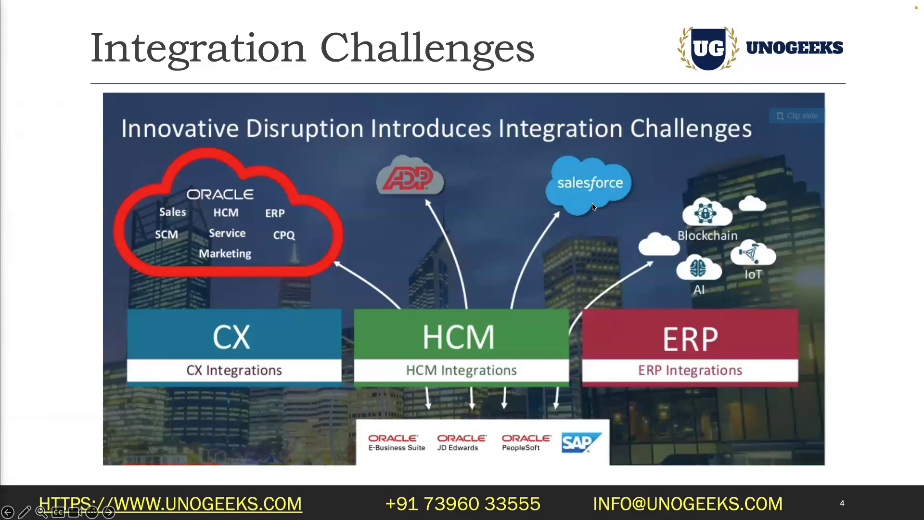
key(super+Tab)
key(super+Tab)
key(super+Tab)
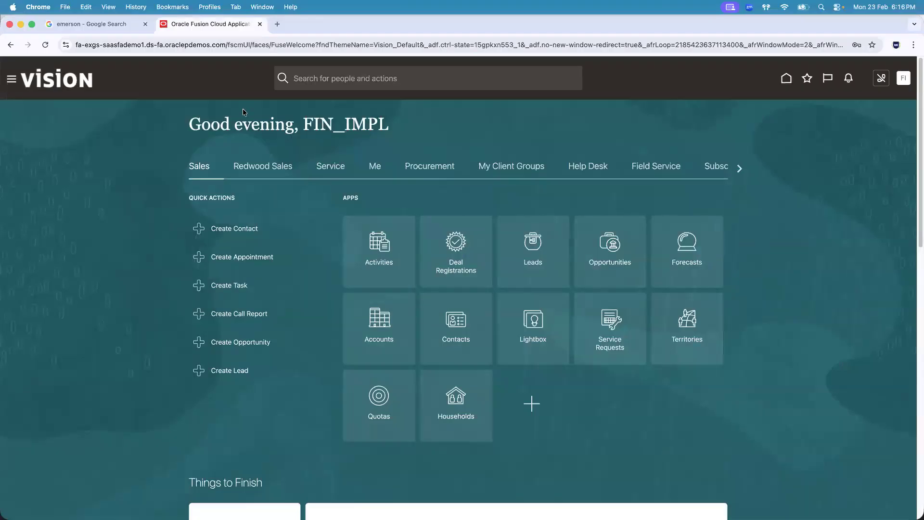
click(276, 26)
text(log)
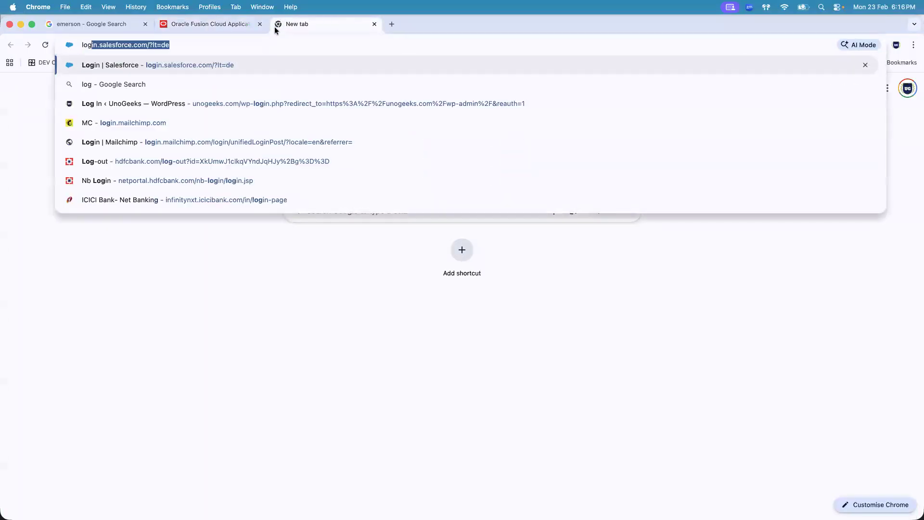
key(Return)
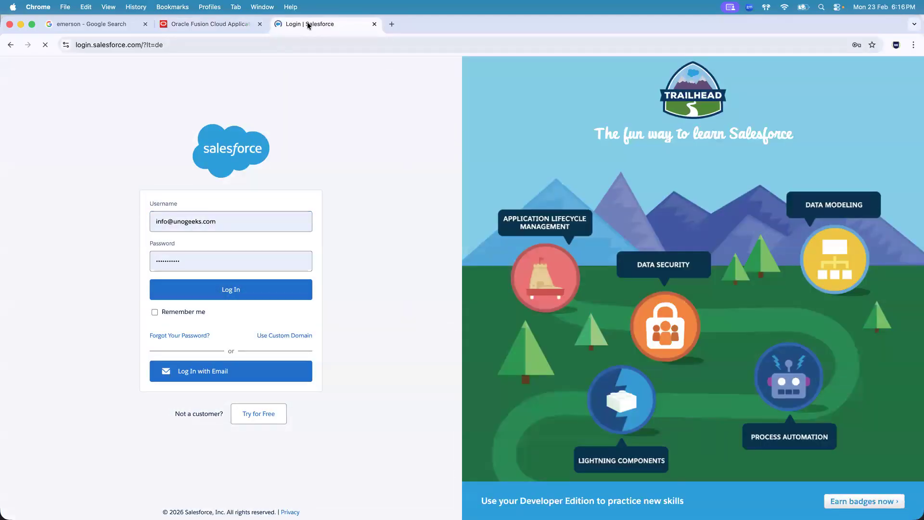
drag(308, 26, 195, 25)
click(146, 24)
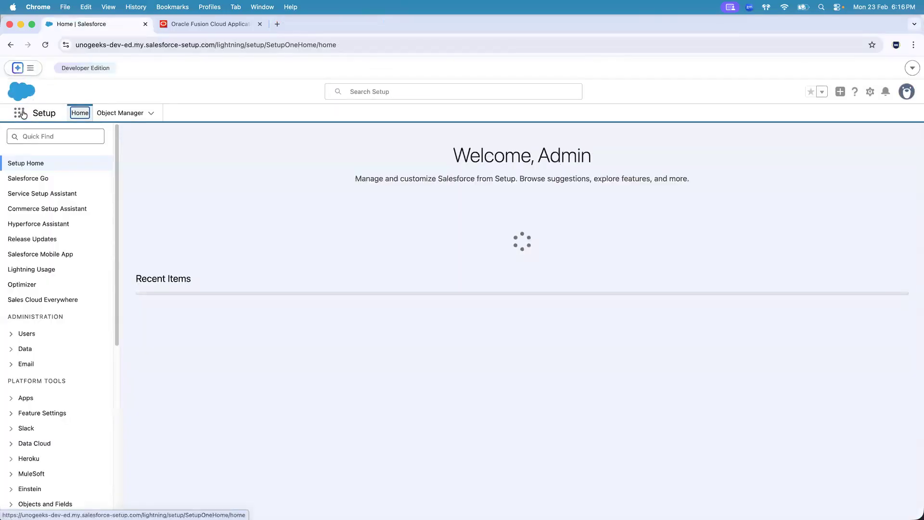
Launch the Sales Console app, close the open UG110AccountCreatedInSFDC record and go to the Home page
click(23, 114)
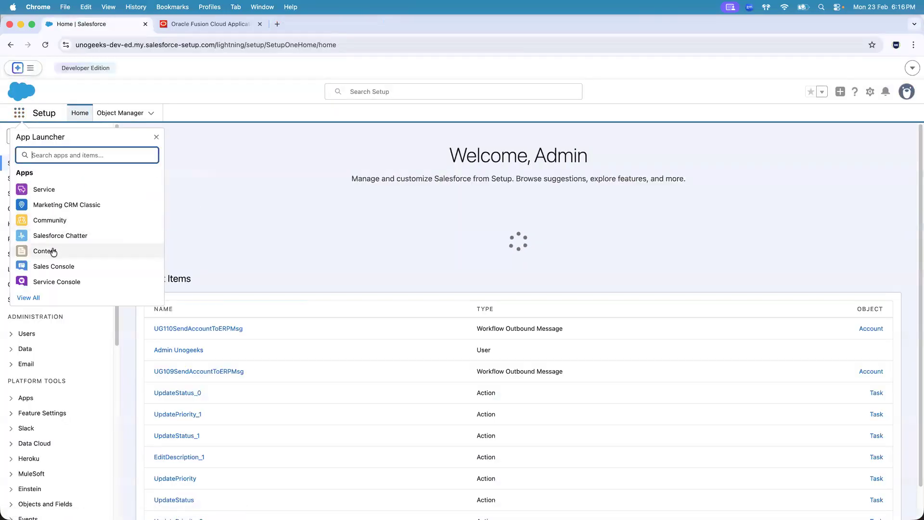
click(58, 266)
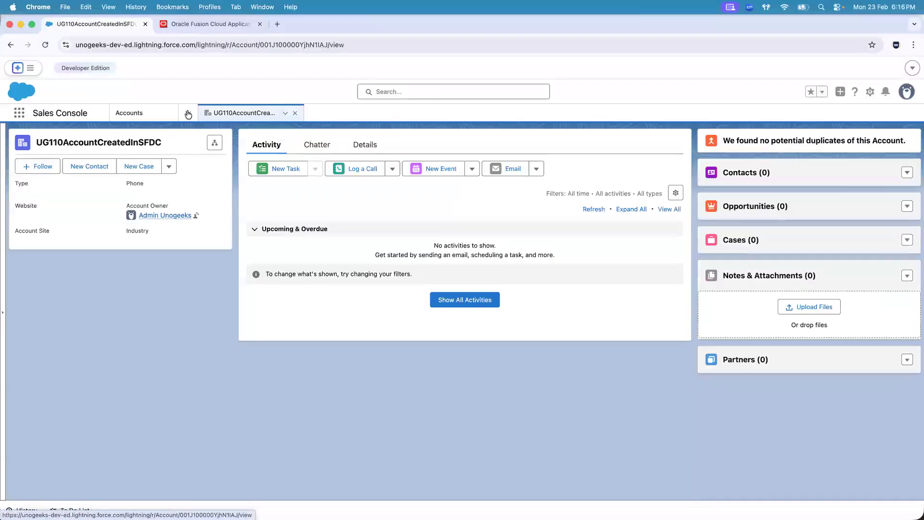
click(295, 112)
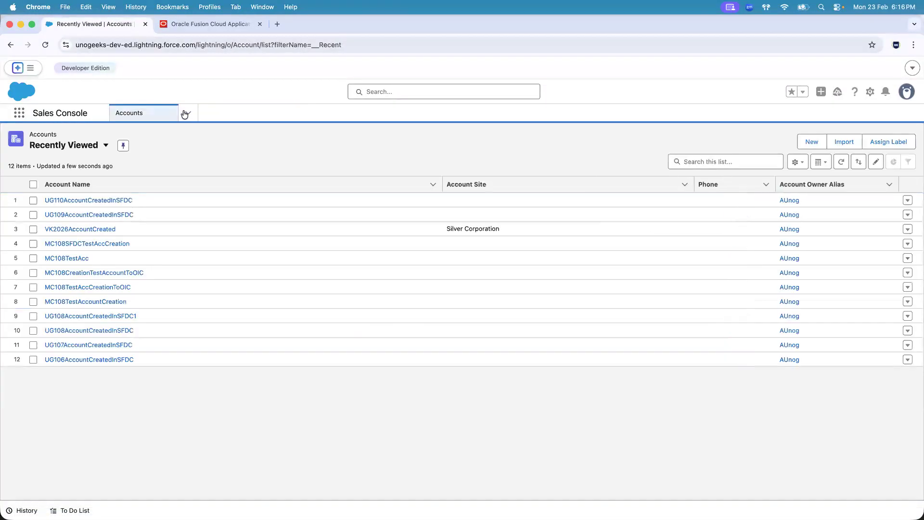
click(185, 114)
click(160, 135)
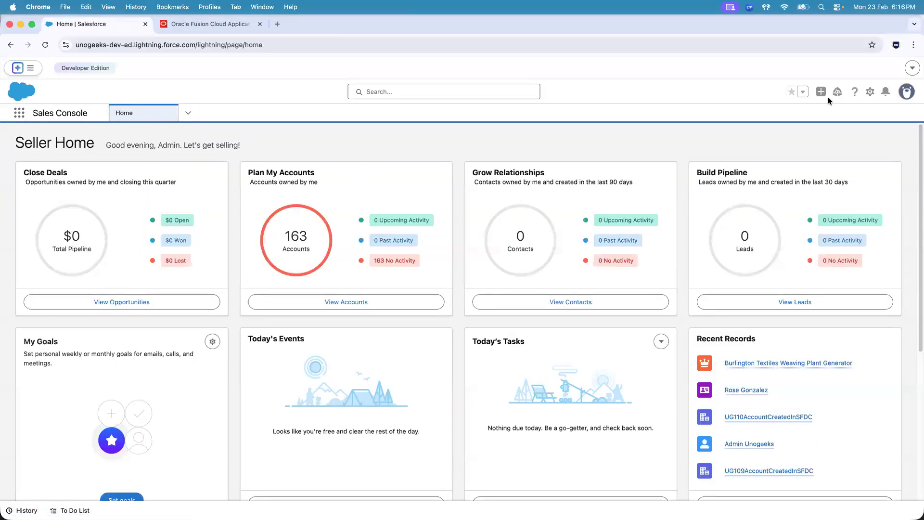
Show the Accounts list in Sales Console and start a new account
click(188, 116)
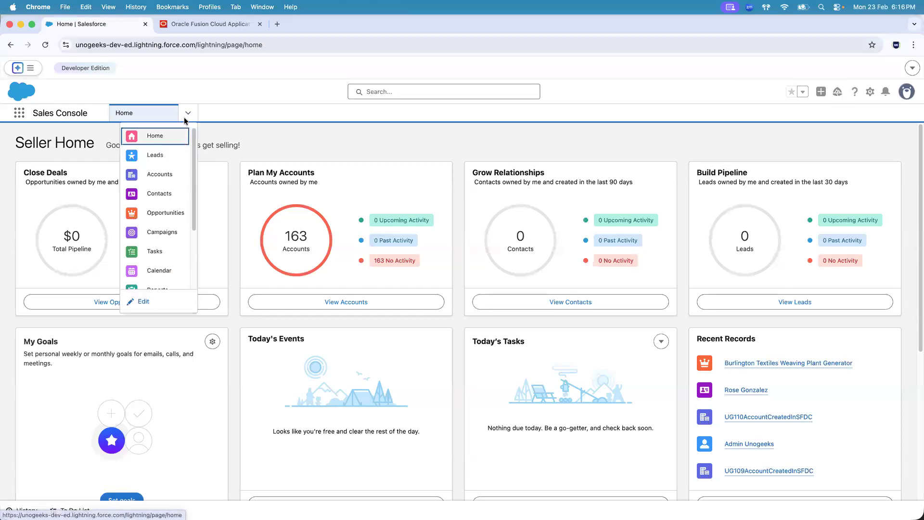
click(159, 174)
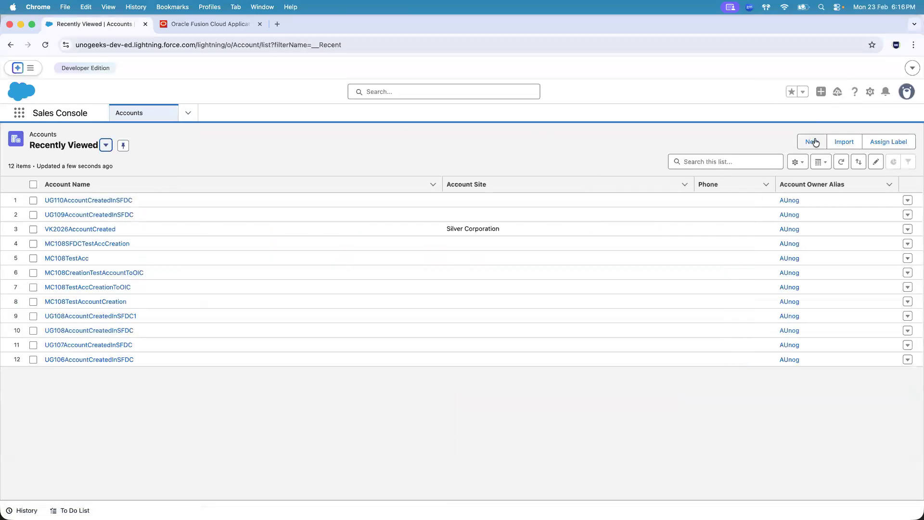
click(814, 142)
Fill in the customer's full name as the account name and enter the account number on the new account form
click(306, 248)
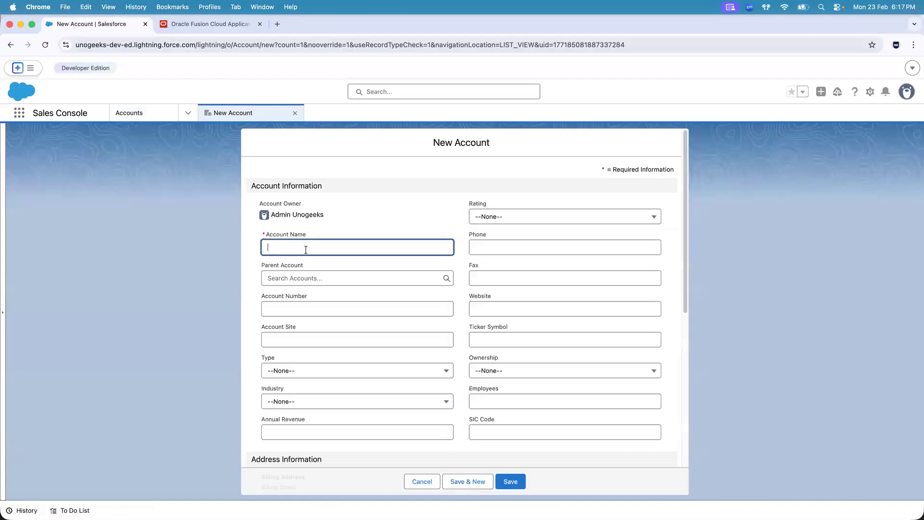
text(John DOe)
key(BackSpace)
key(BackSpace)
text(oe)
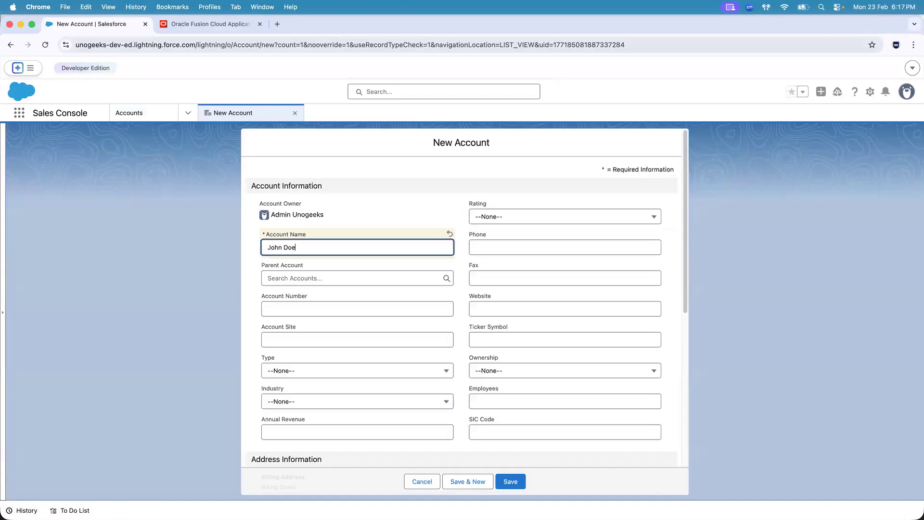
click(302, 314)
text(12345)
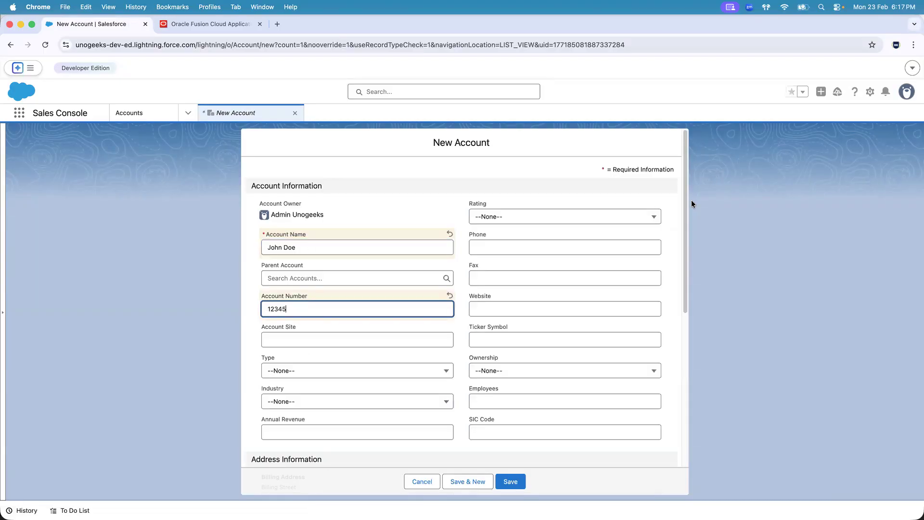
drag(685, 206, 688, 267)
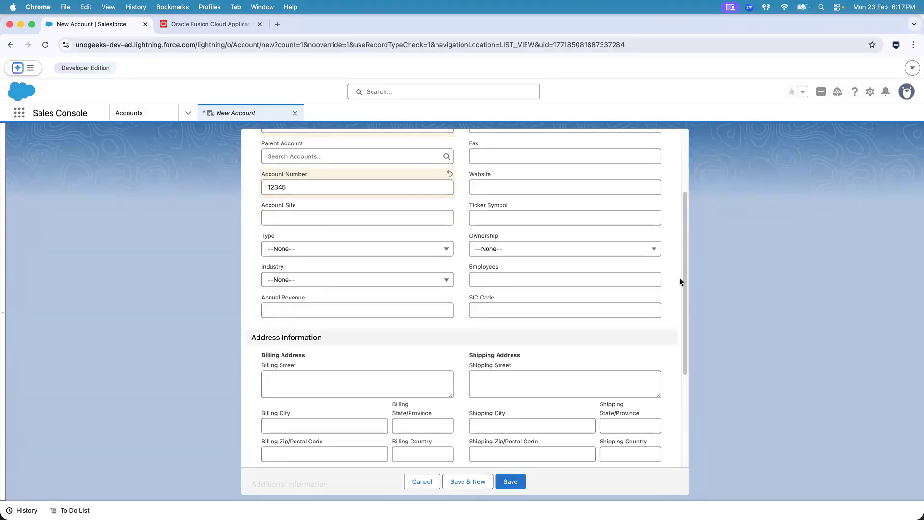
drag(683, 279, 688, 187)
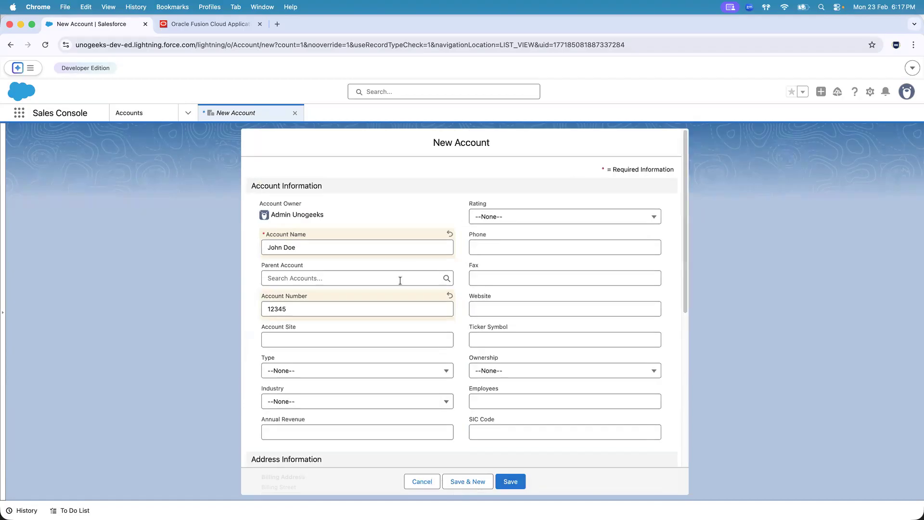
Review the ERP Cloud - FIN, SCM Modules cell in the Excel workbook and the Integration Challenges slide
key(super+Tab)
key(super+Tab)
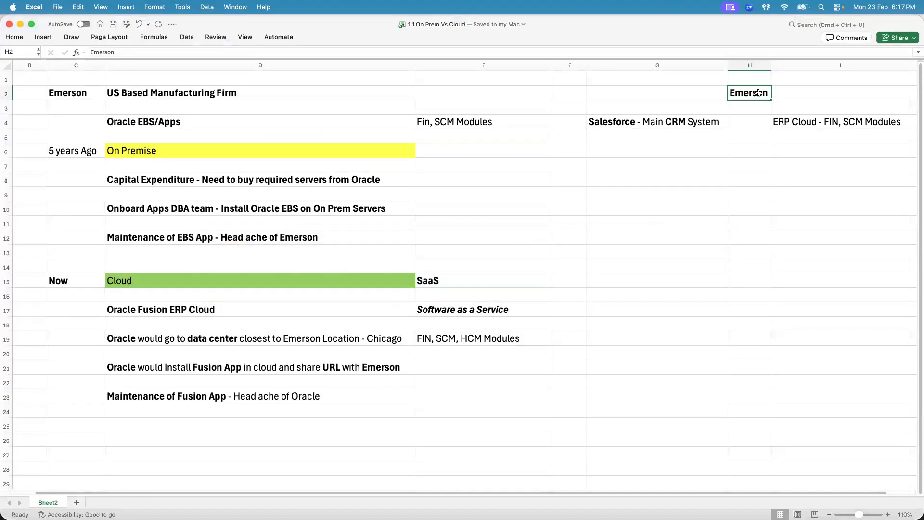
click(795, 122)
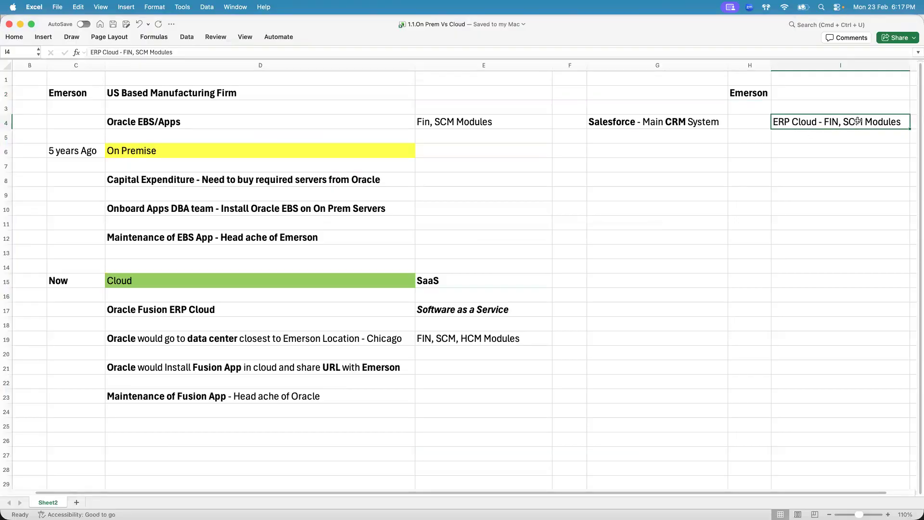
key(super+Tab)
key(super+Tab)
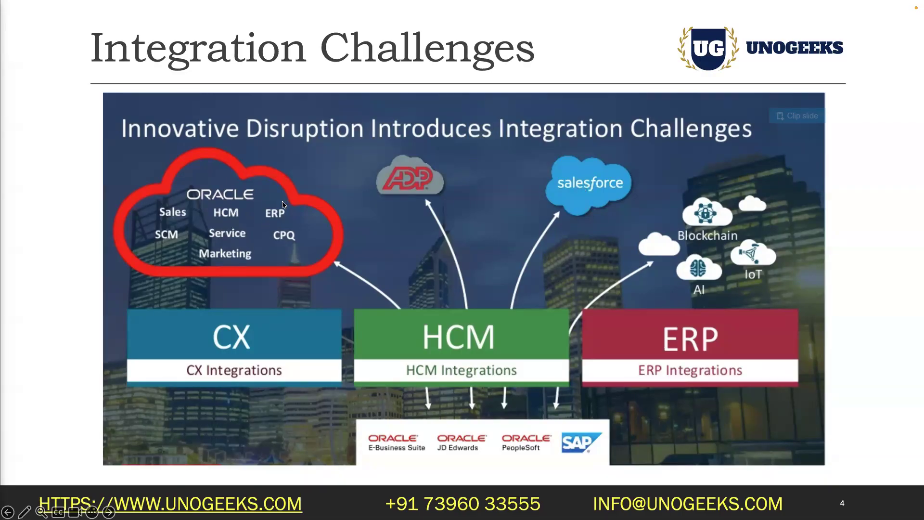
Return to Chrome and look at the Oracle Fusion home page alongside the unsaved Salesforce account form
key(super+Tab)
key(super+Tab)
key(super+Tab)
key(super+Tab)
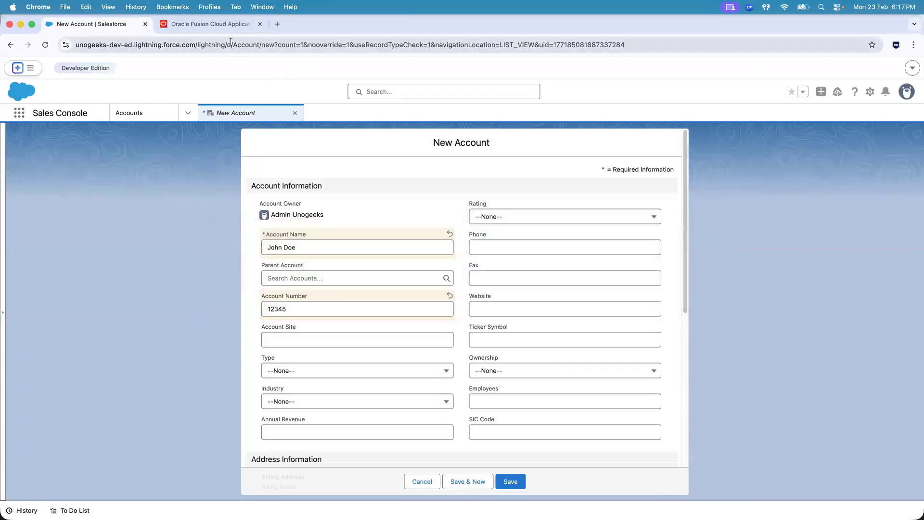
click(213, 22)
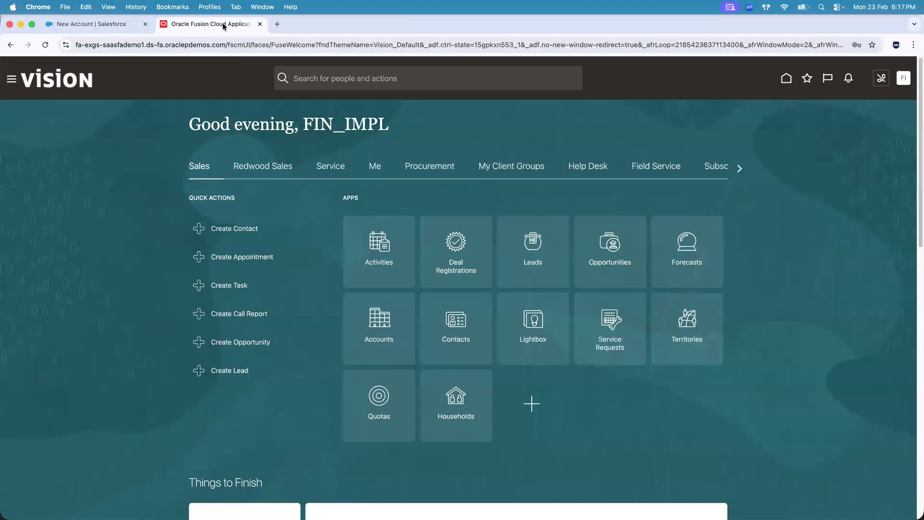
click(95, 24)
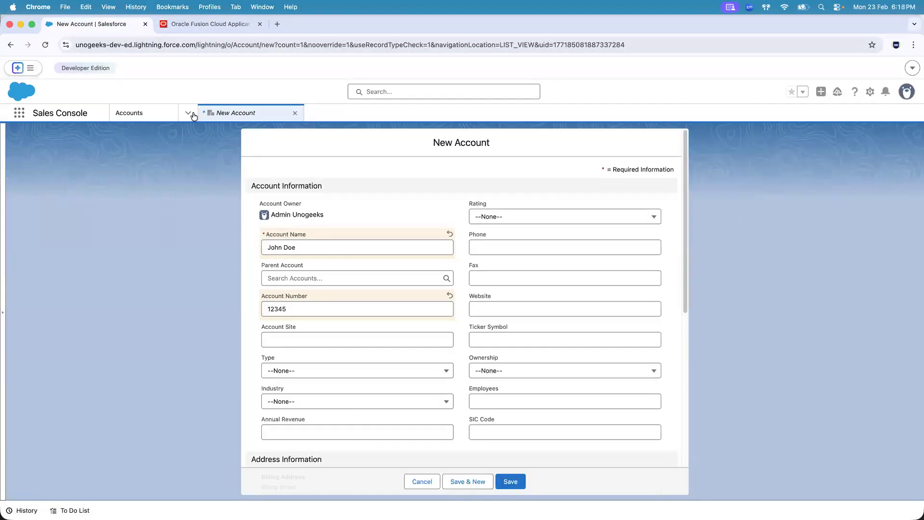
Open the Receivables Billing work area in Oracle Fusion and show its task list
click(205, 20)
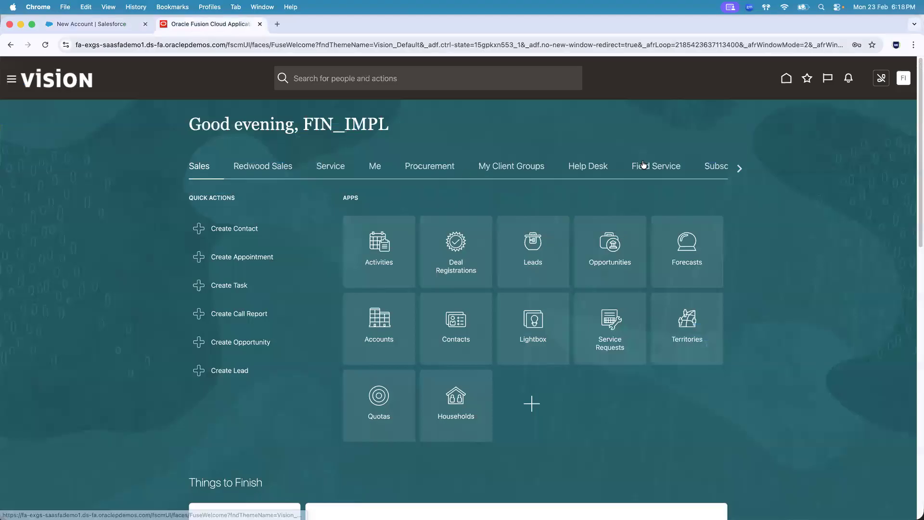
click(739, 168)
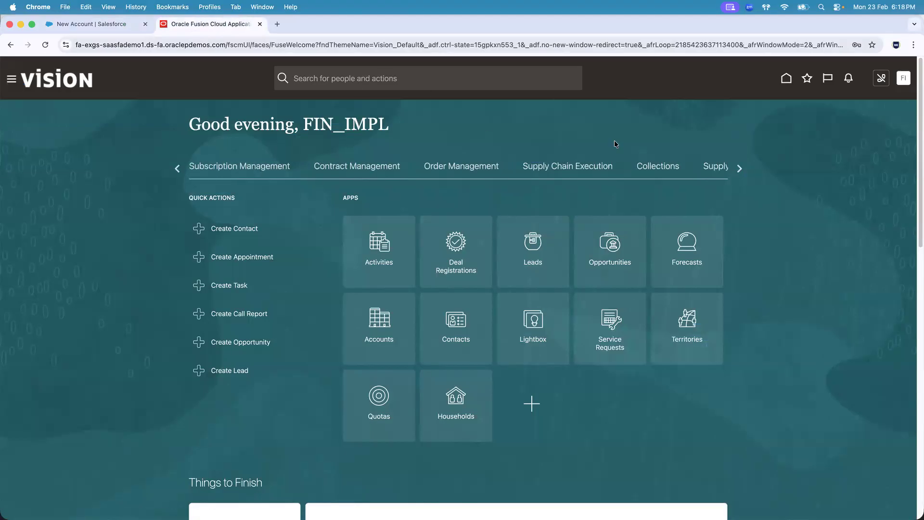
click(740, 168)
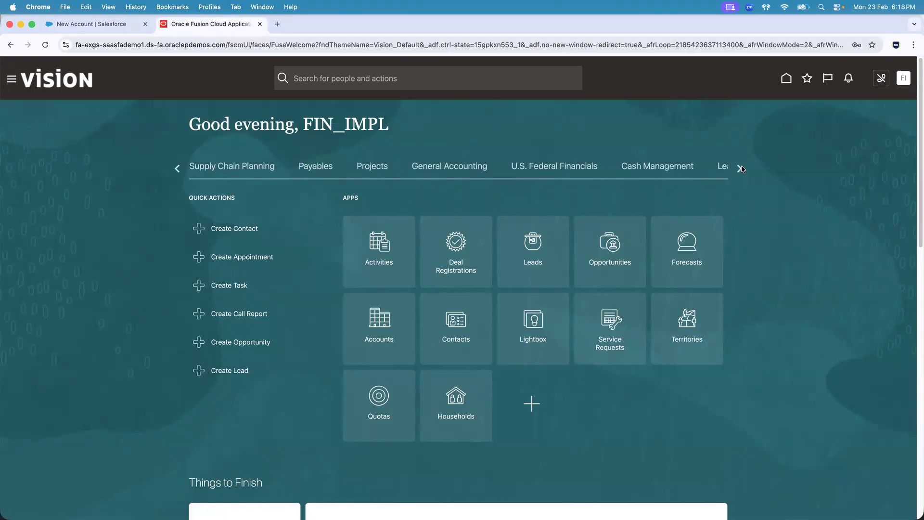
click(741, 168)
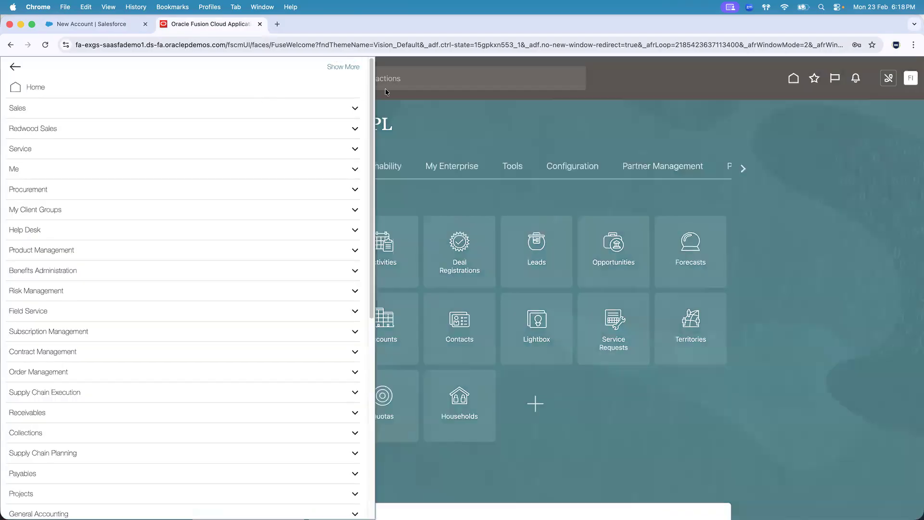
drag(370, 85, 372, 177)
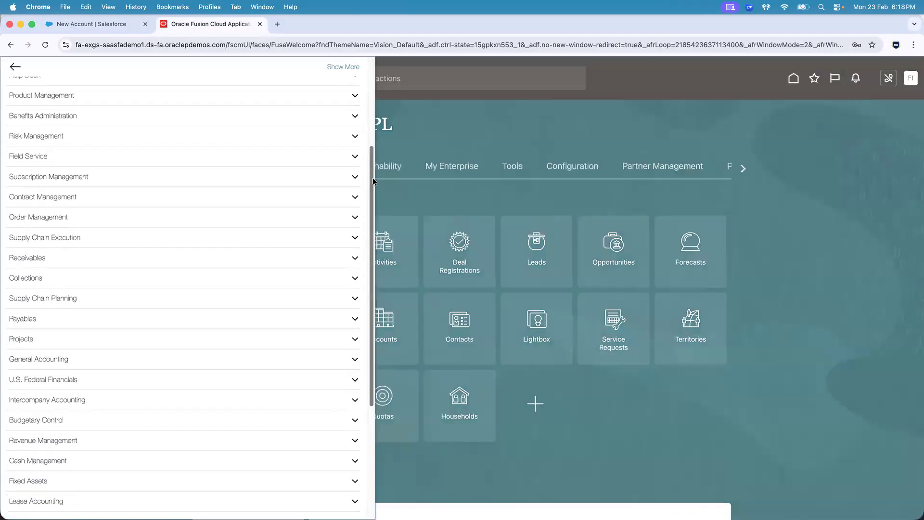
click(355, 258)
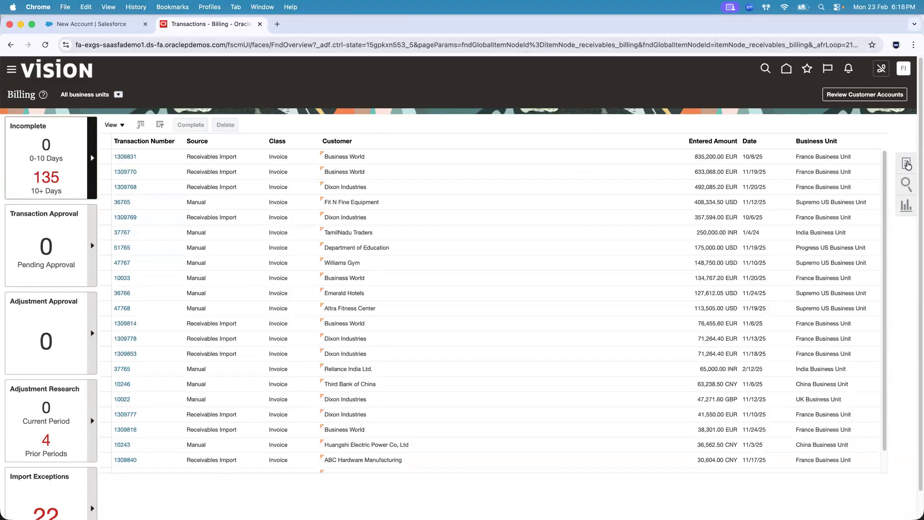
click(907, 164)
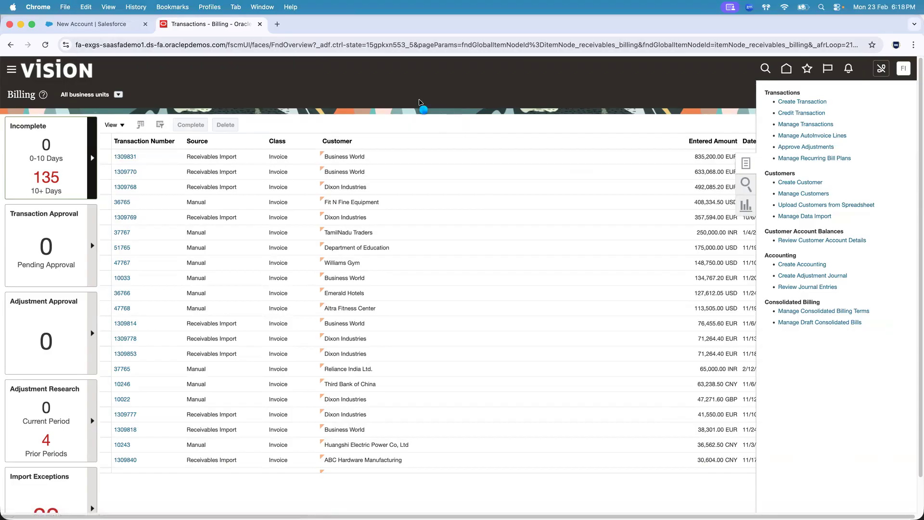
Start a new invoice transaction in Oracle Fusion Billing and set its business unit to US1 Business Unit
click(105, 25)
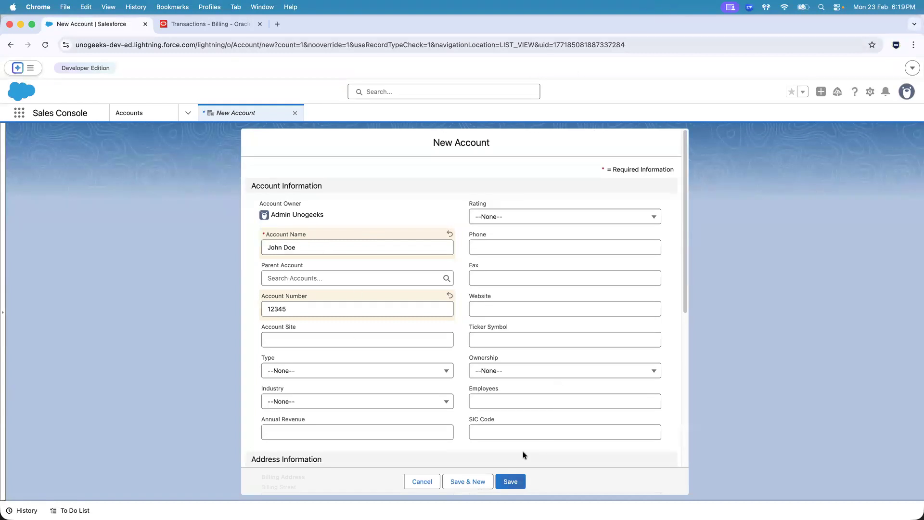
click(212, 24)
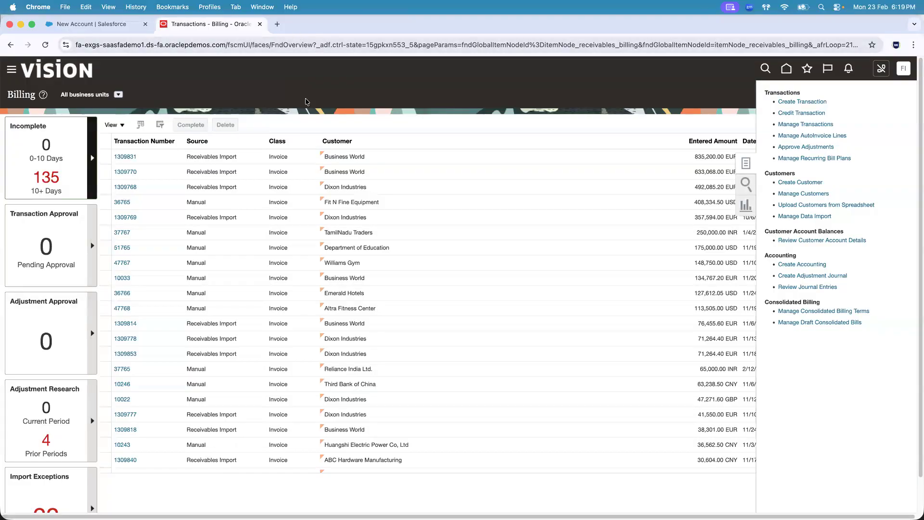
click(792, 102)
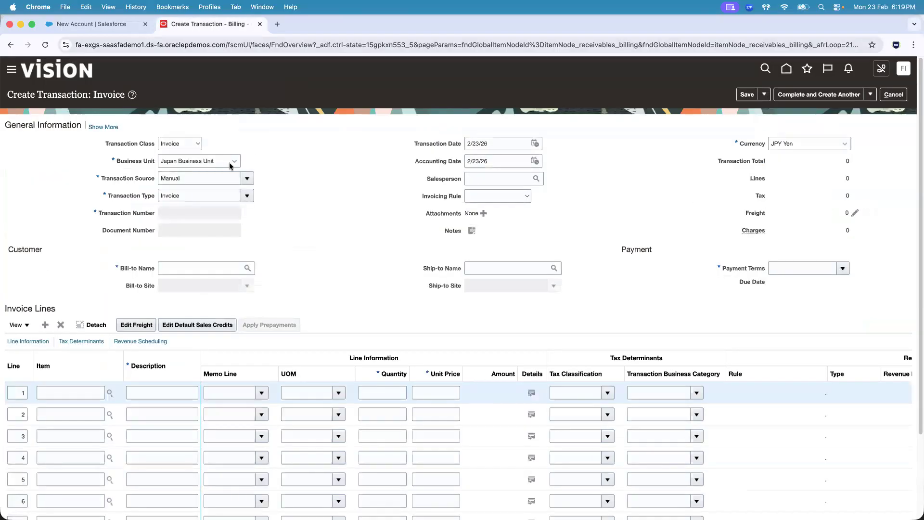
click(229, 163)
text(US1)
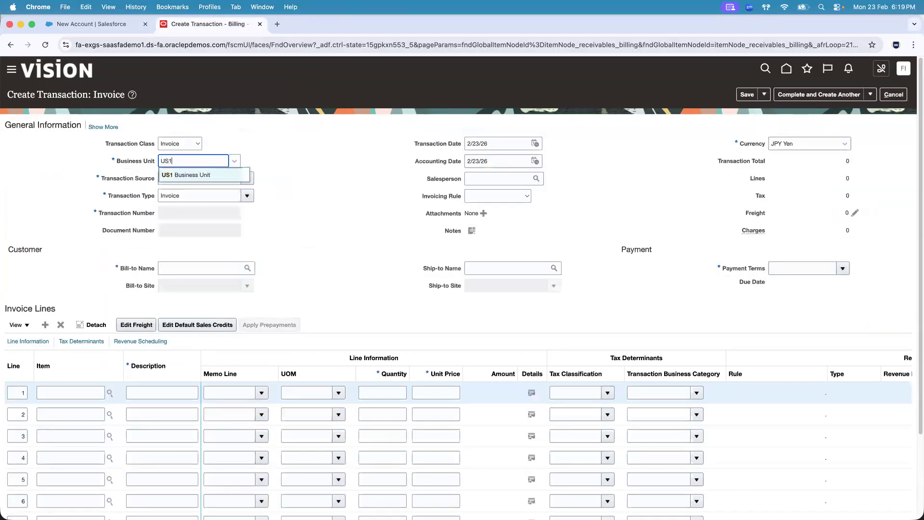
click(222, 174)
Copy the account name from the Salesforce new account form into the Oracle invoice's Bill-to Name field
click(91, 24)
click(299, 246)
key(super+a)
key(super+c)
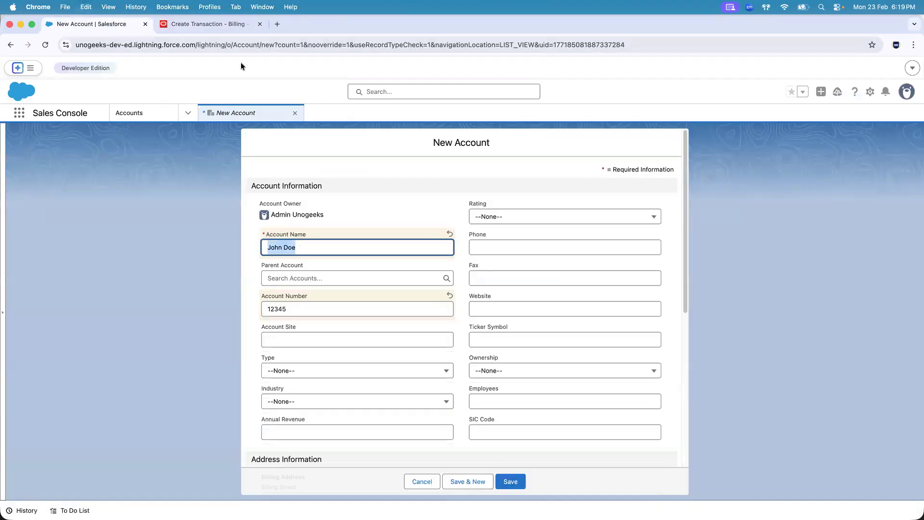
click(208, 22)
click(174, 266)
key(super+v)
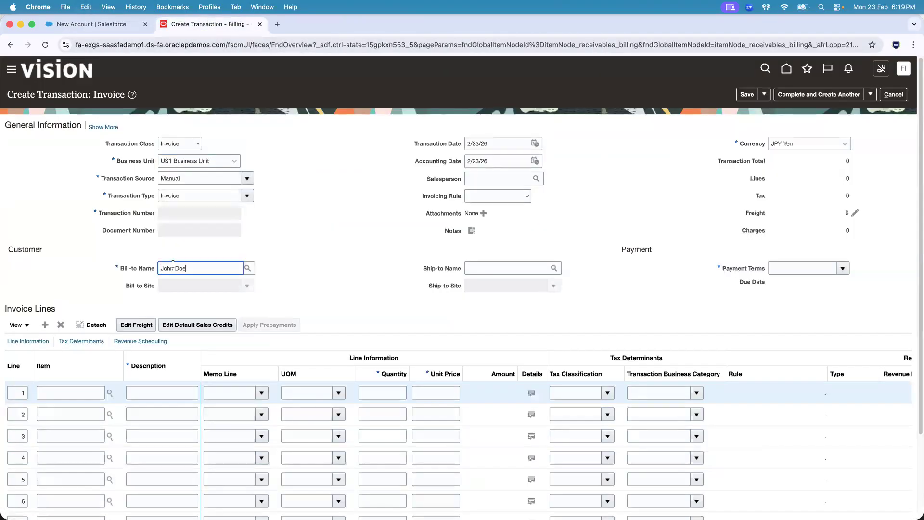
Commit the Bill-to Name entry on the Oracle invoice so it is validated, and return to the Salesforce new account form
click(289, 272)
click(188, 273)
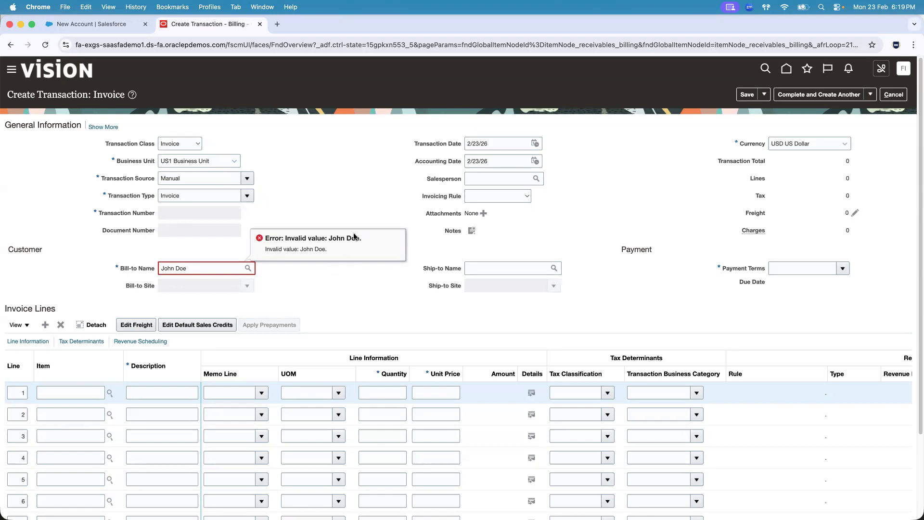
click(91, 24)
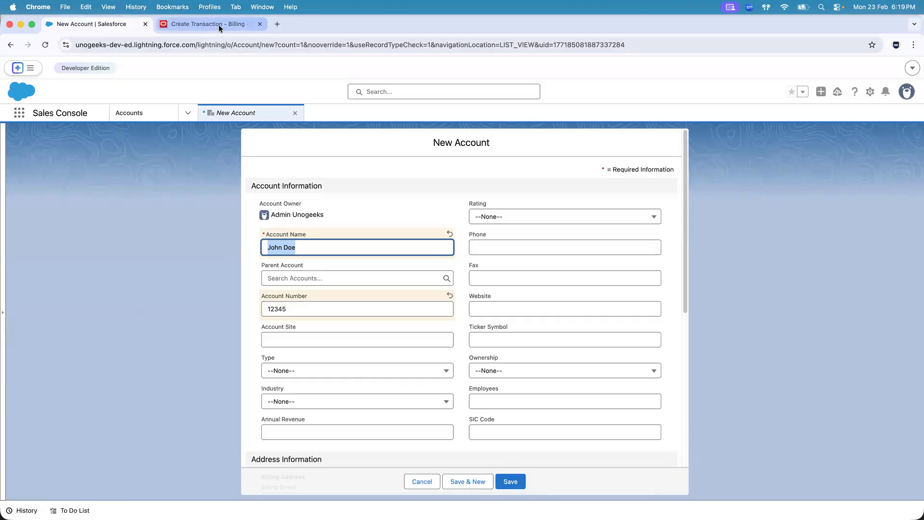
Switch to Finder, open 1.1.Introduction Notes.sql from the 1.Integrations folder in Visual Studio Code, and close the empty Untitled-2 file
key(super+Tab)
key(super+Tab)
key(super+Tab)
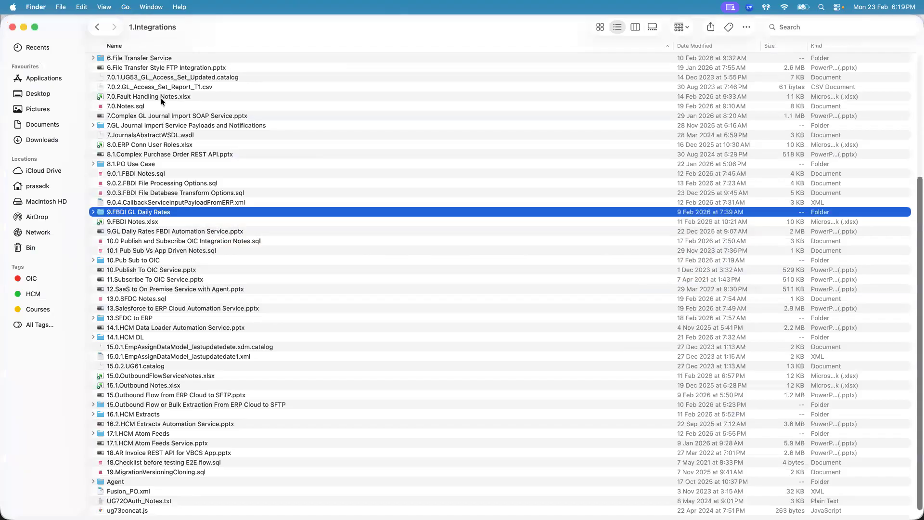
scroll(205, 77, up, 5)
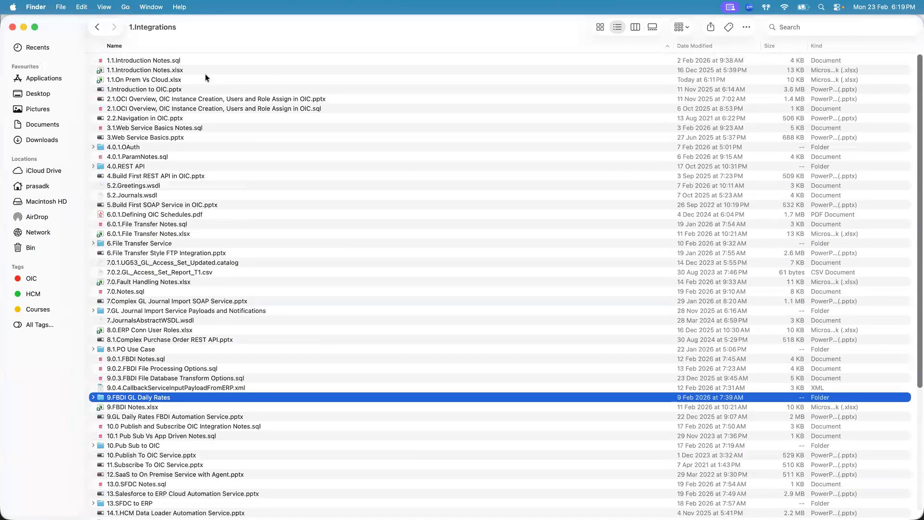
double_click(161, 60)
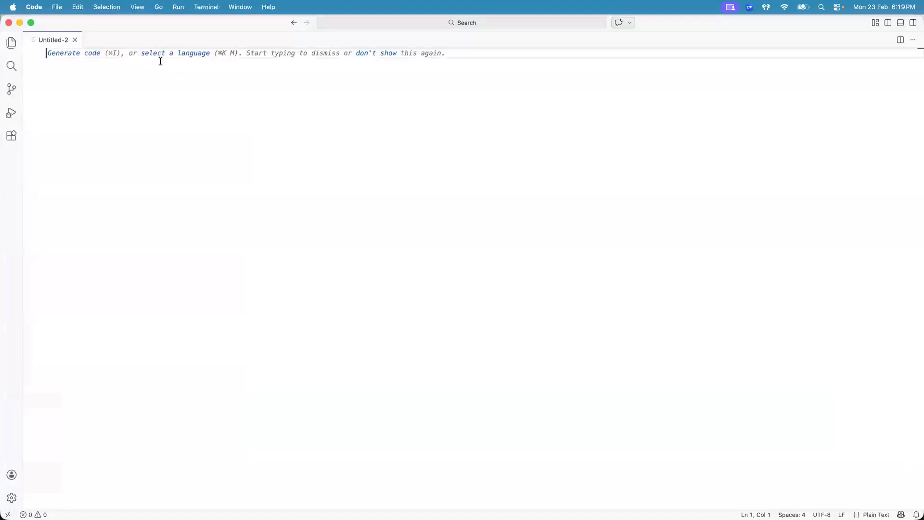
click(75, 40)
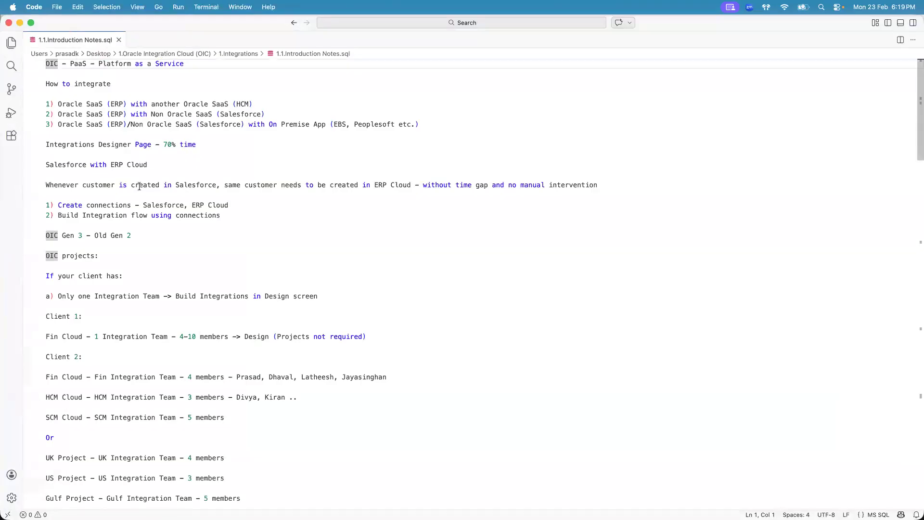
Read the Salesforce with ERP Cloud requirement in the notes, covering customer creation, time gap and manual intervention
click(139, 185)
drag(915, 108, 914, 130)
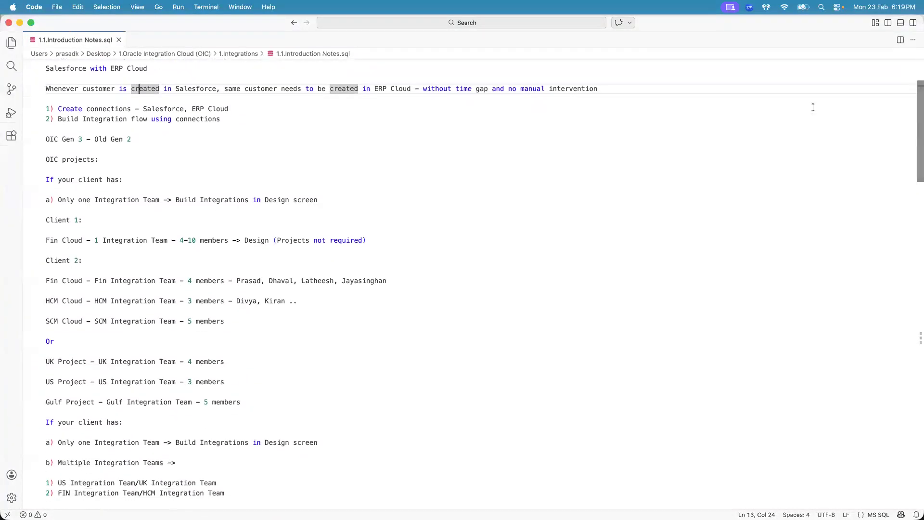
click(410, 89)
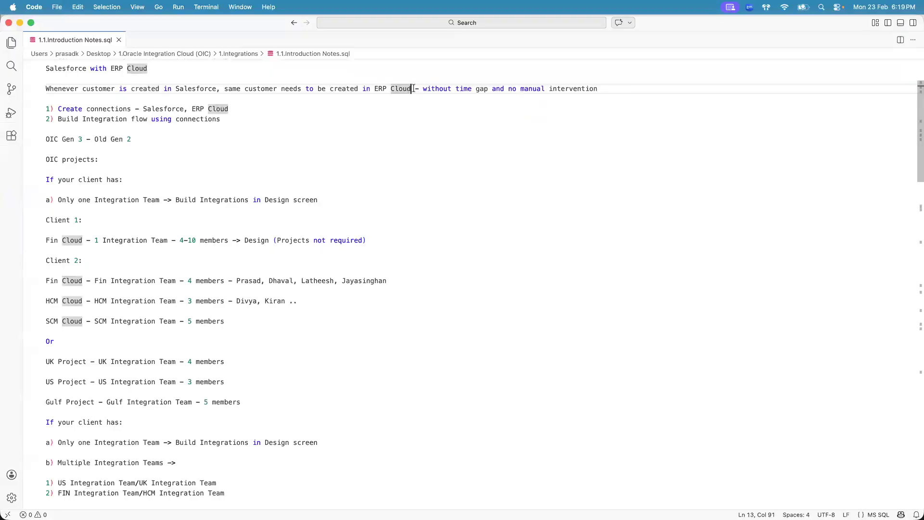
click(414, 89)
click(487, 89)
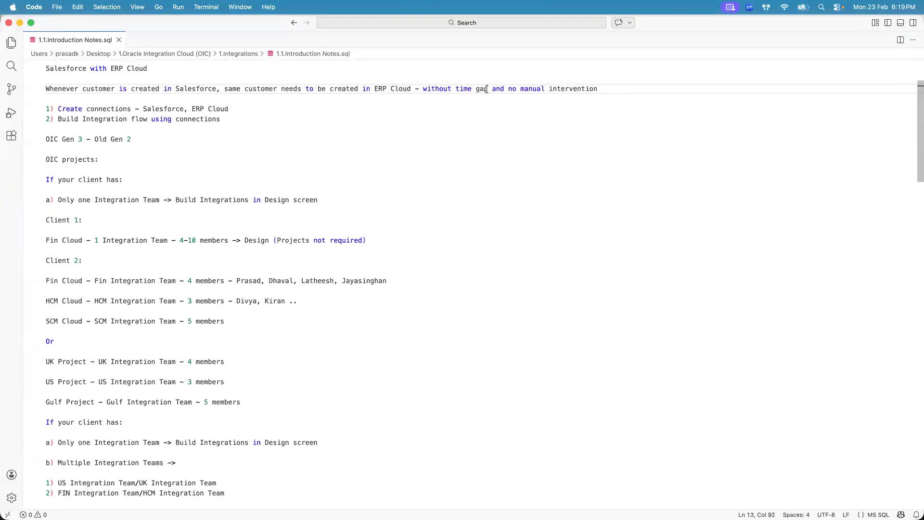
click(599, 88)
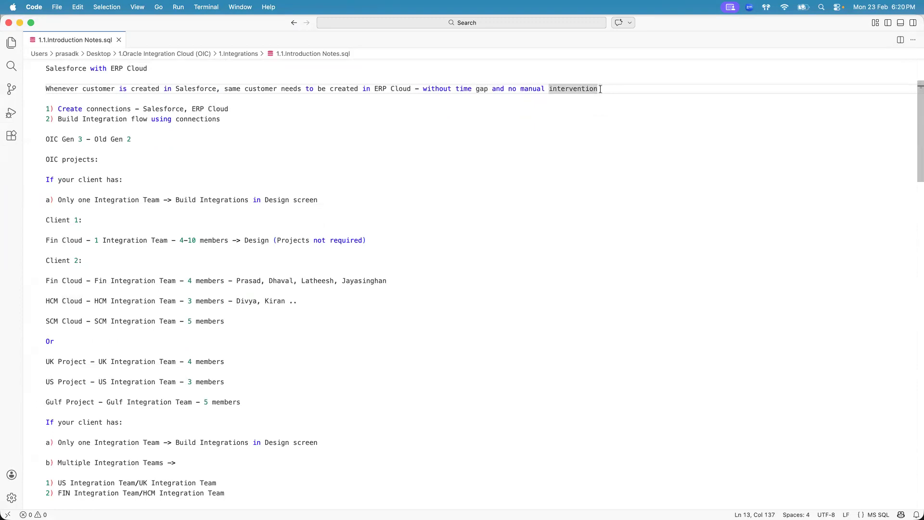
Switch to Chrome and compare the Oracle invoice's Bill-to Name with the unsaved Salesforce account form
key(super+Tab)
key(super+Tab)
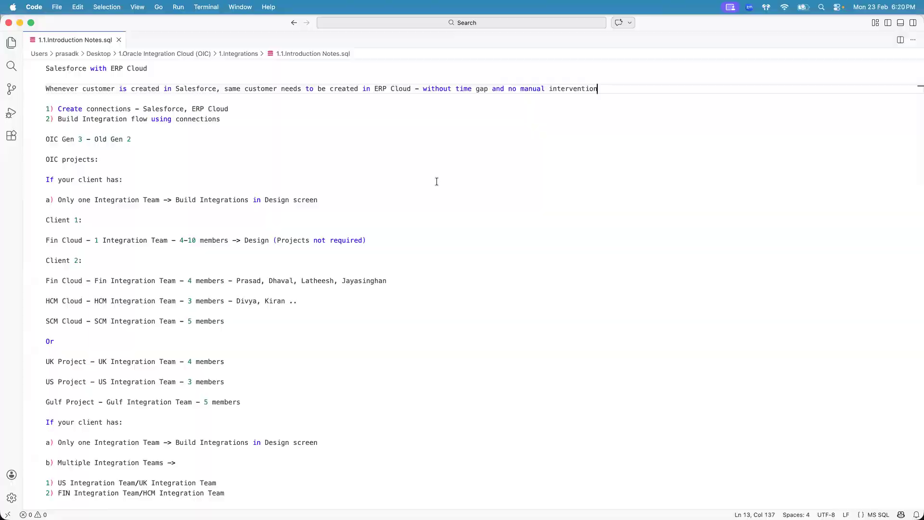
key(super+Tab)
key(super+Tab)
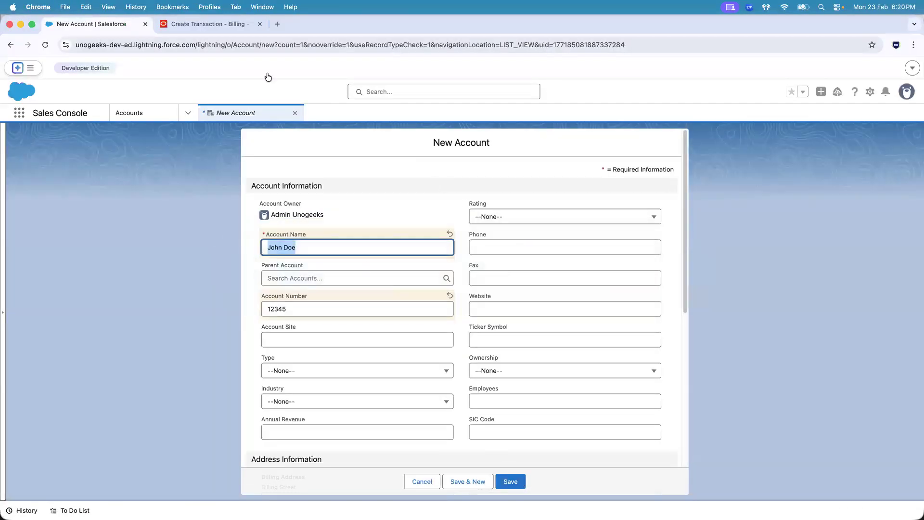
click(225, 23)
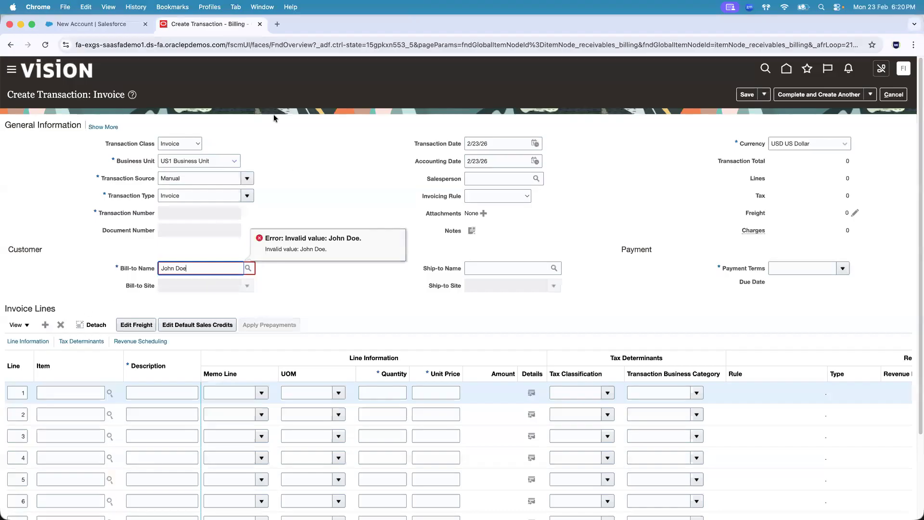
click(95, 26)
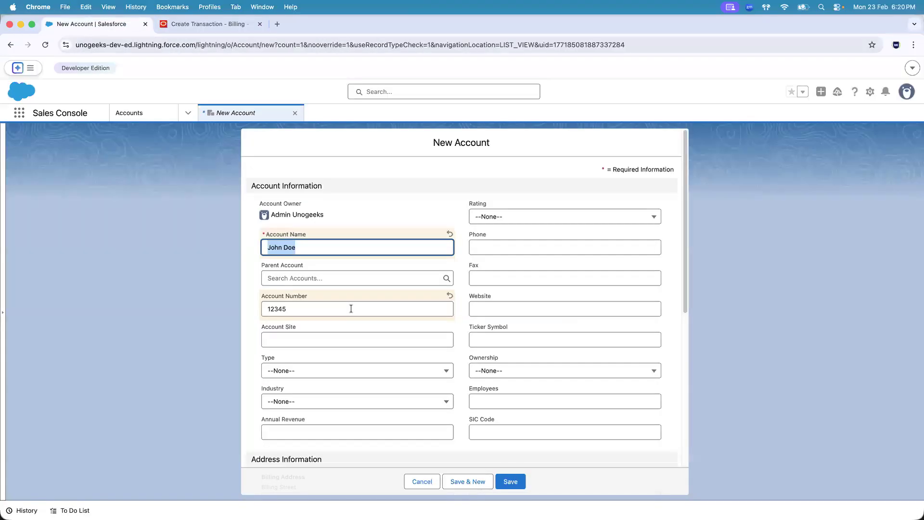
Switch to Firefox and open the Oracle Integration home page from the DEV OIC bookmark
key(super+Tab)
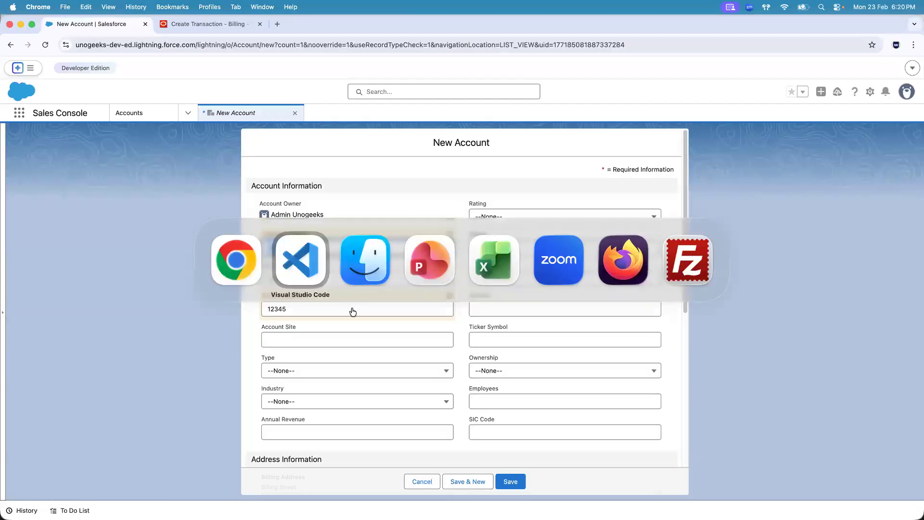
key(super+Tab)
key(super+Tab)
key(super+Tab)
key(super+Tab)
key(super+Tab)
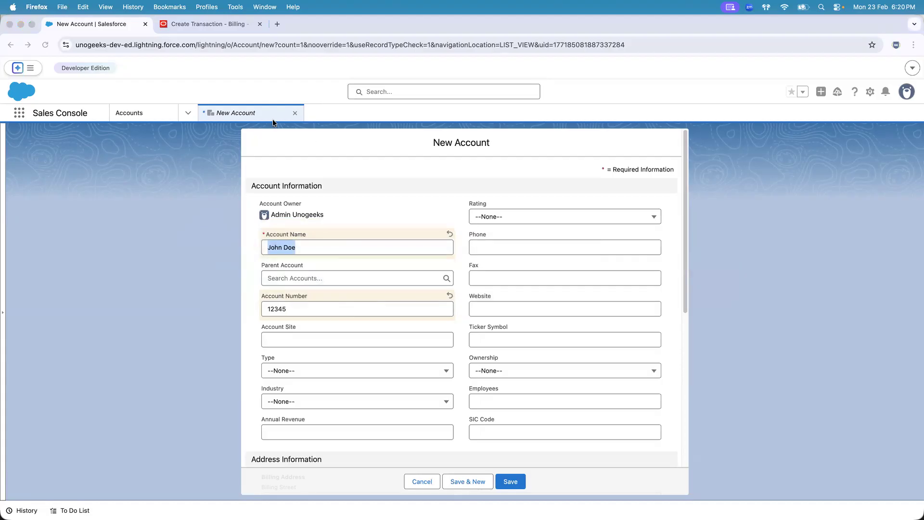
click(101, 501)
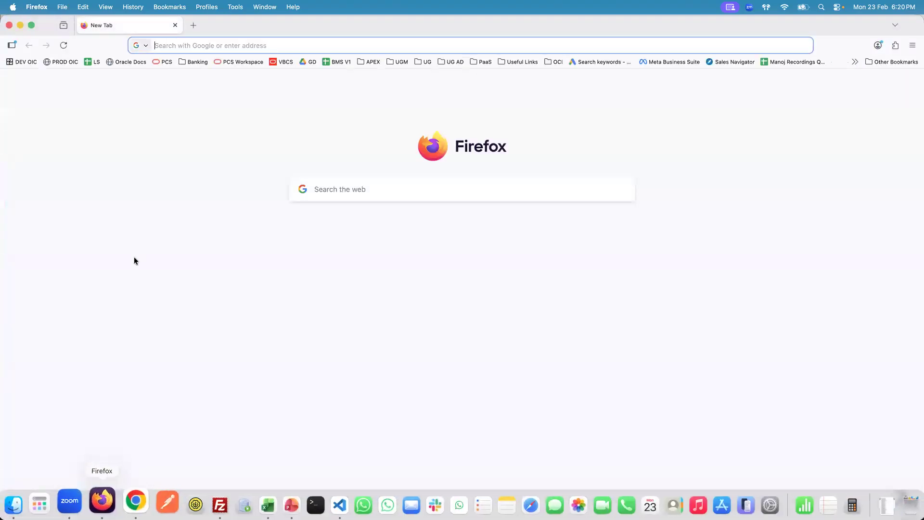
click(21, 62)
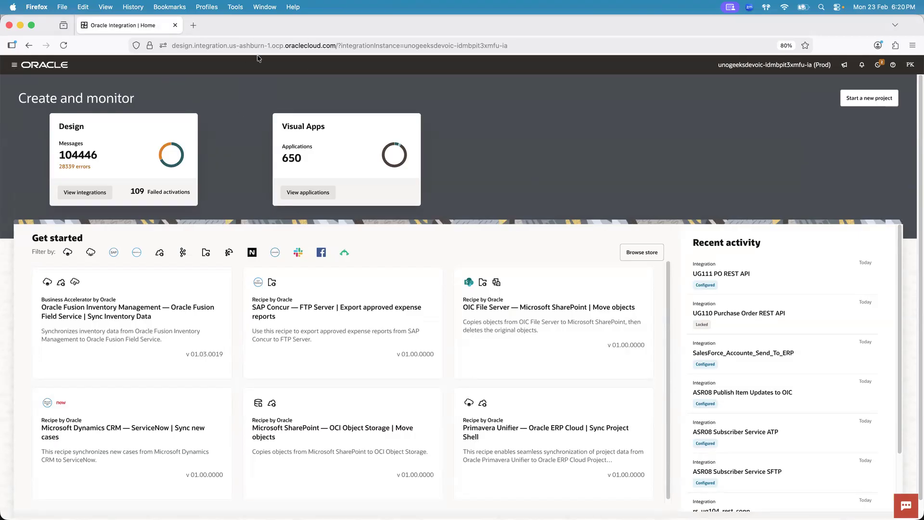
Examine Oracle Integration's main navigation entries, including Visual Builder and Process, and the components grouped under Design
click(14, 64)
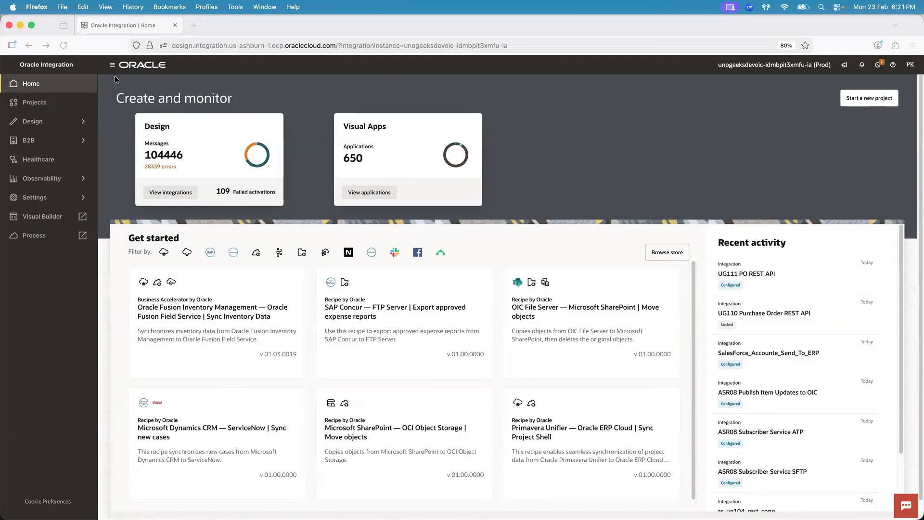
click(83, 122)
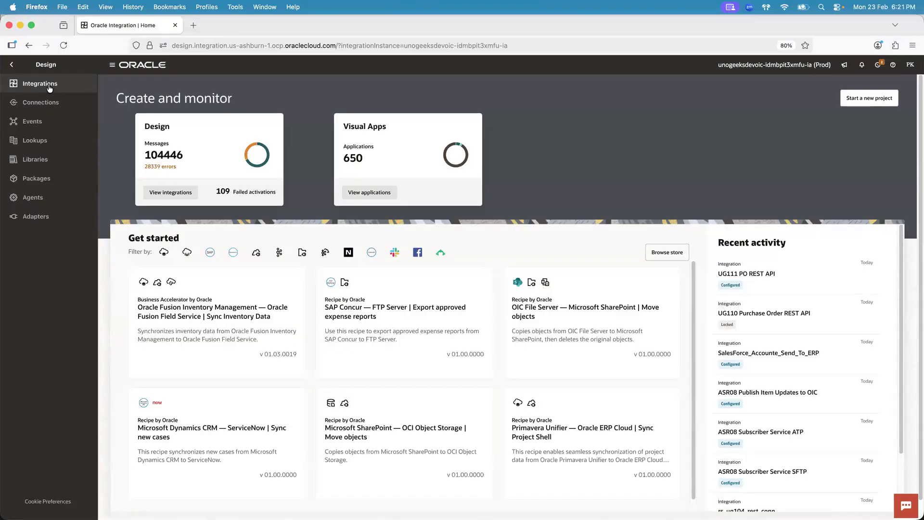
click(11, 64)
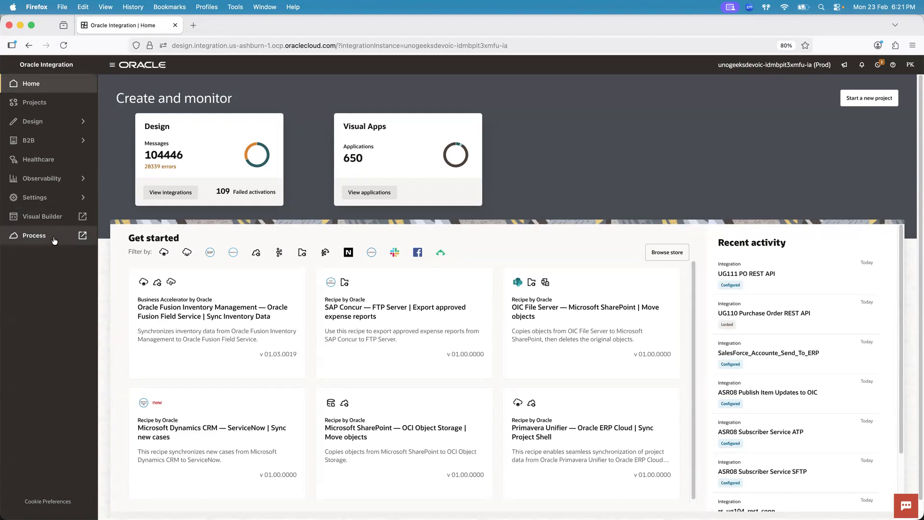
click(83, 121)
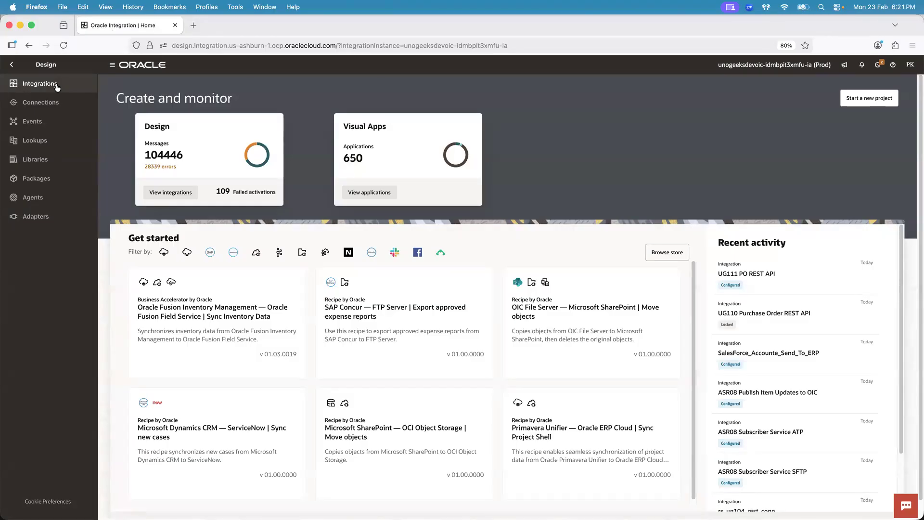
click(12, 66)
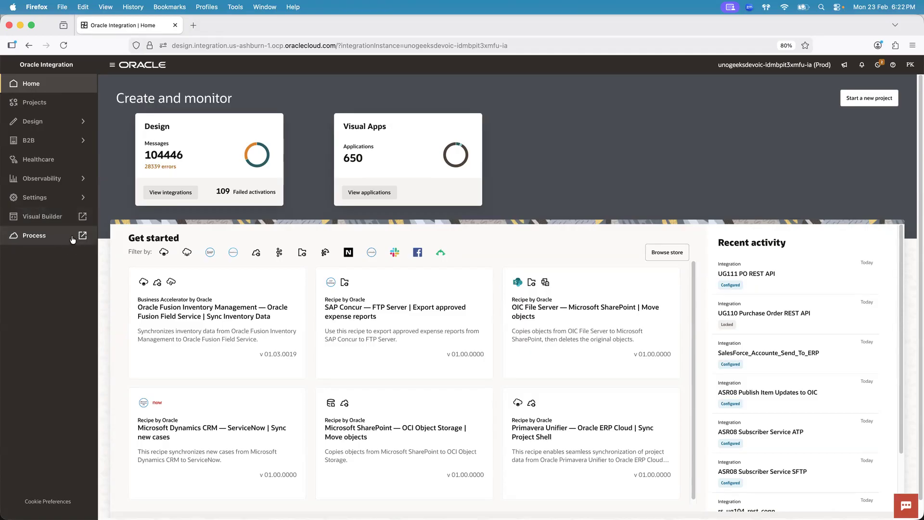
click(83, 122)
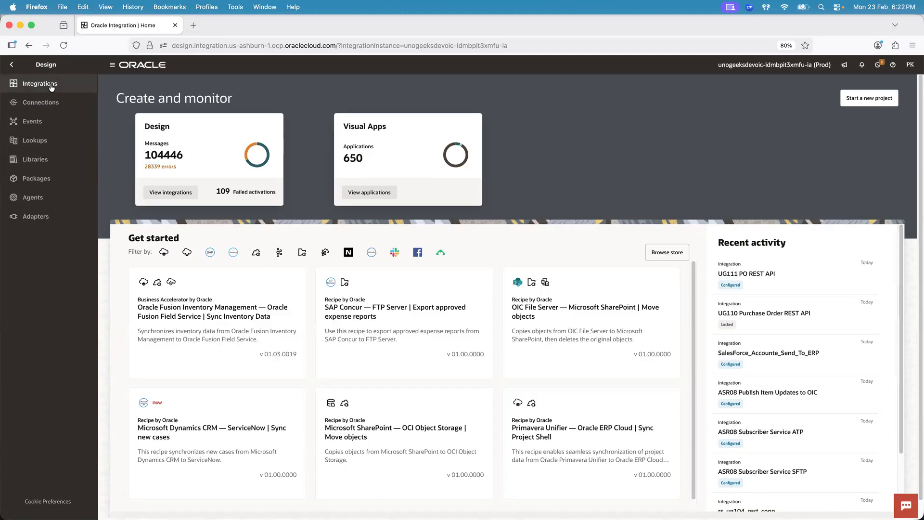
click(11, 65)
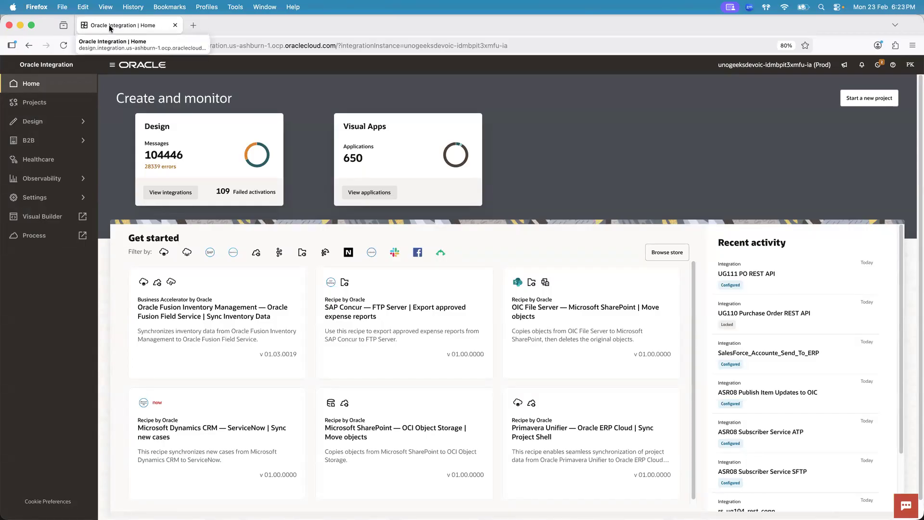
click(77, 124)
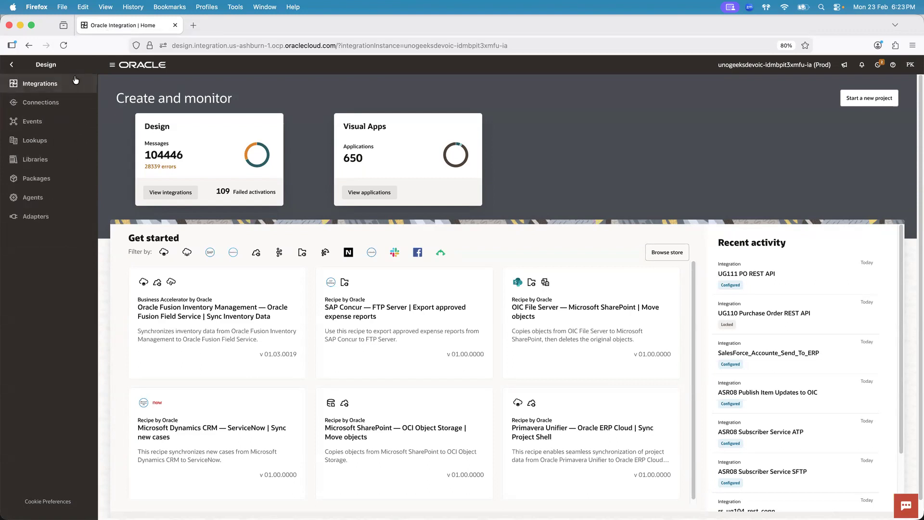
click(12, 65)
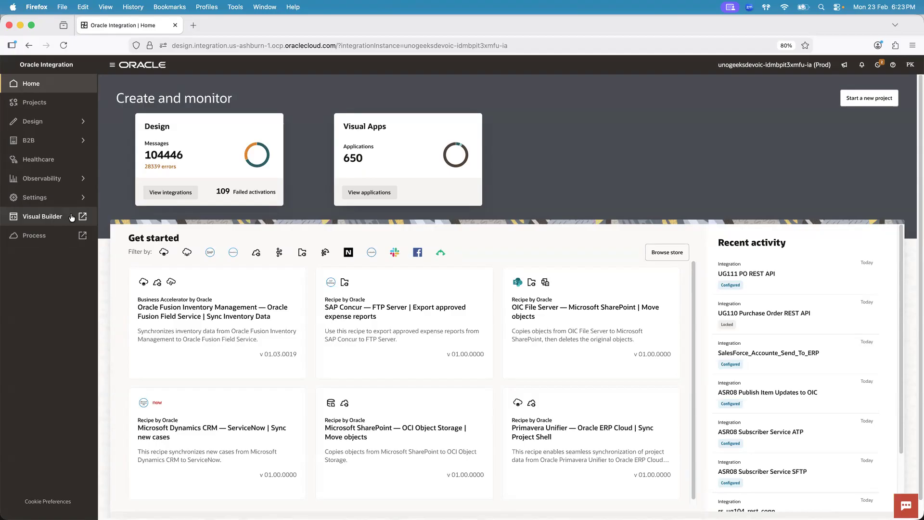
click(84, 121)
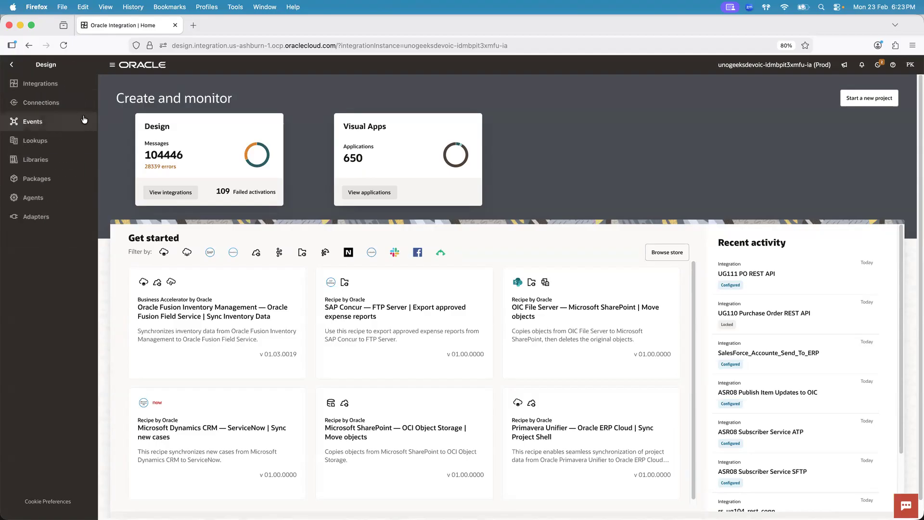
click(12, 64)
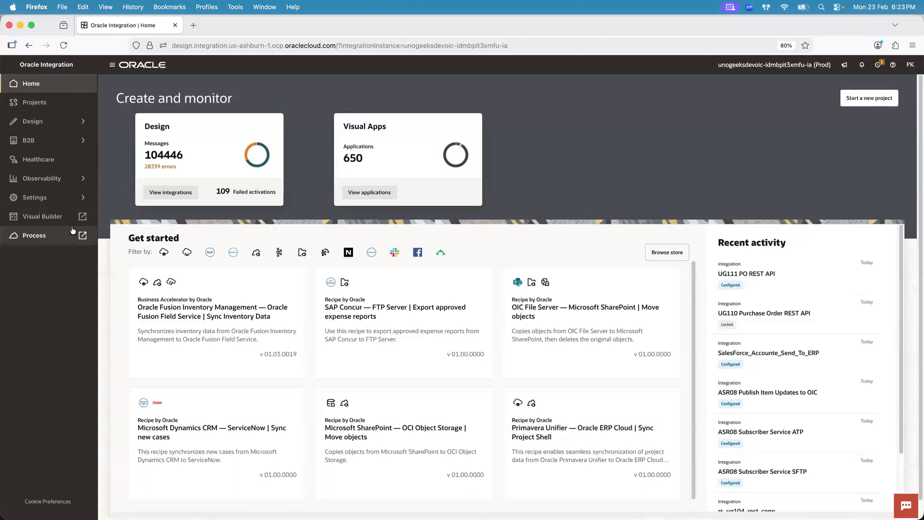
click(82, 122)
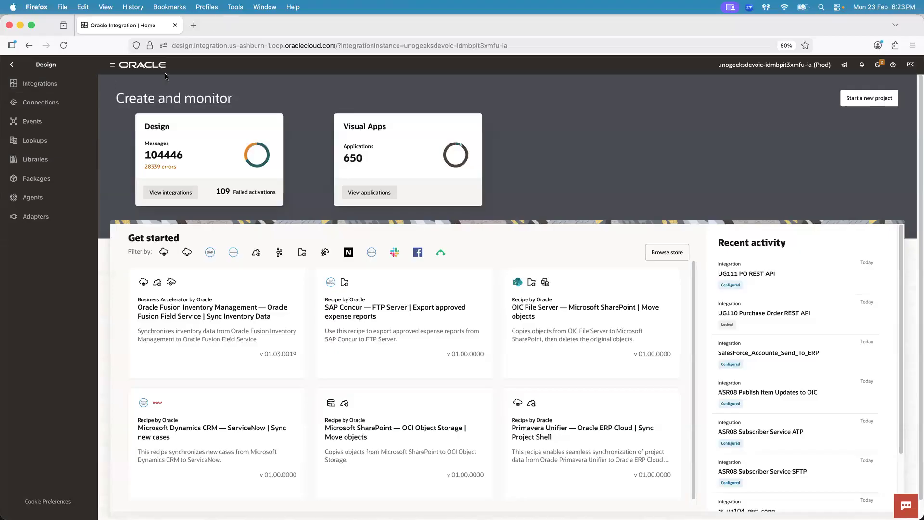
click(12, 64)
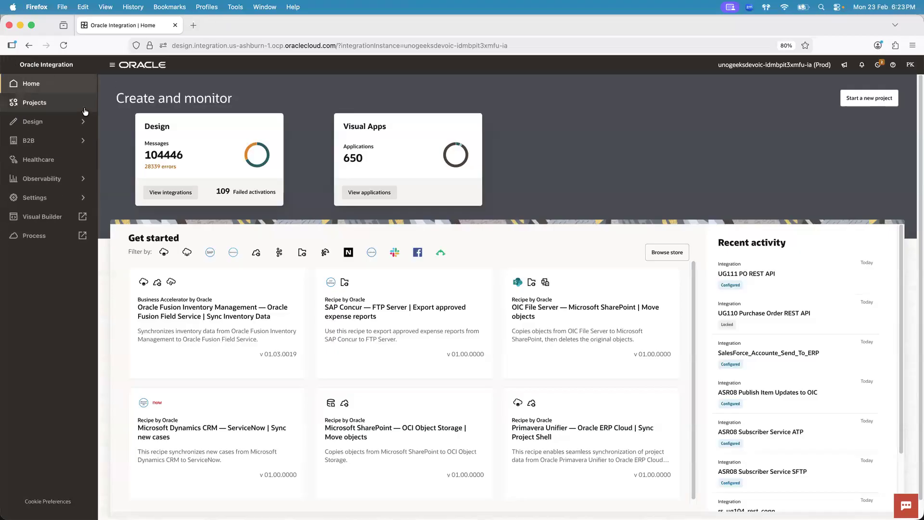
click(82, 123)
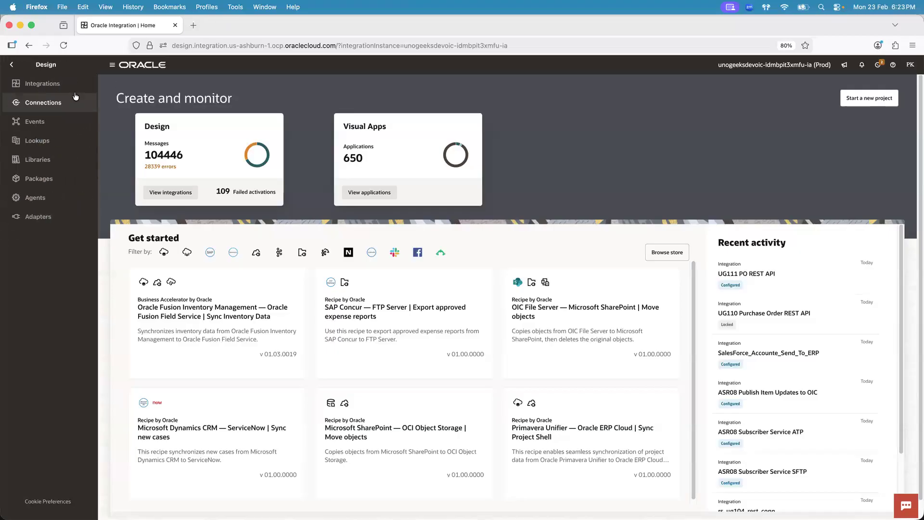
Open the Integrations list in the Design section of Oracle Integration
click(12, 64)
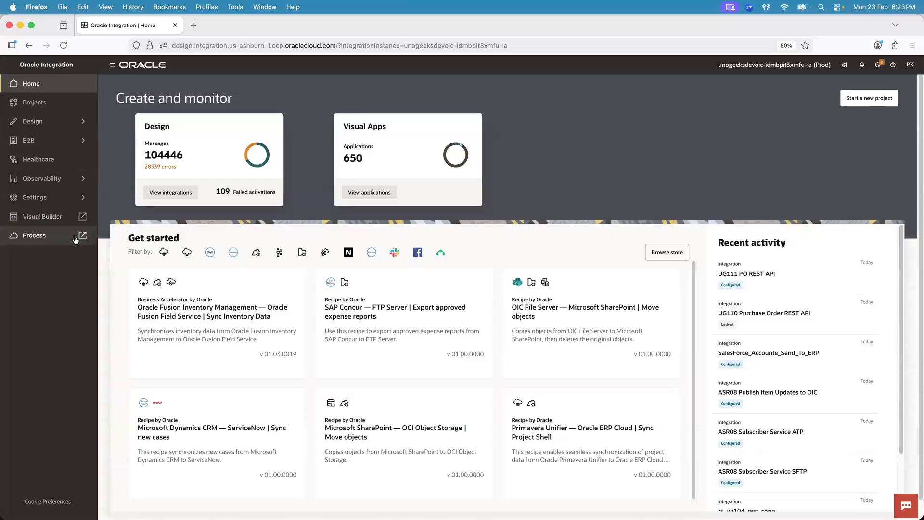
click(74, 124)
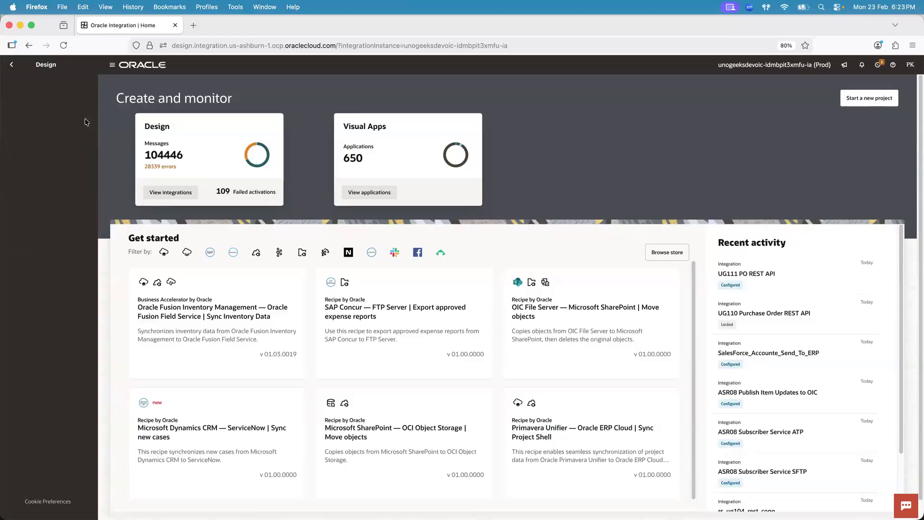
click(72, 84)
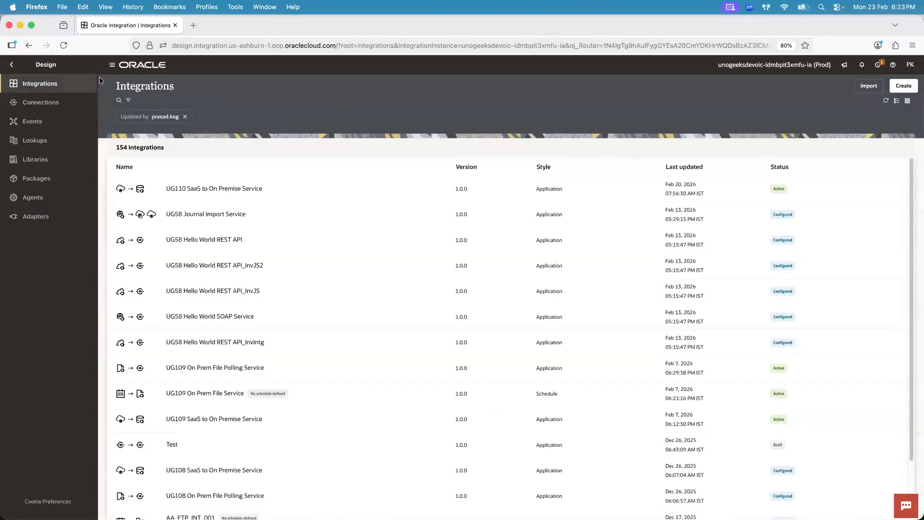
View the Projects list in Oracle Integration and return to the Integrations list in the Design section
click(12, 65)
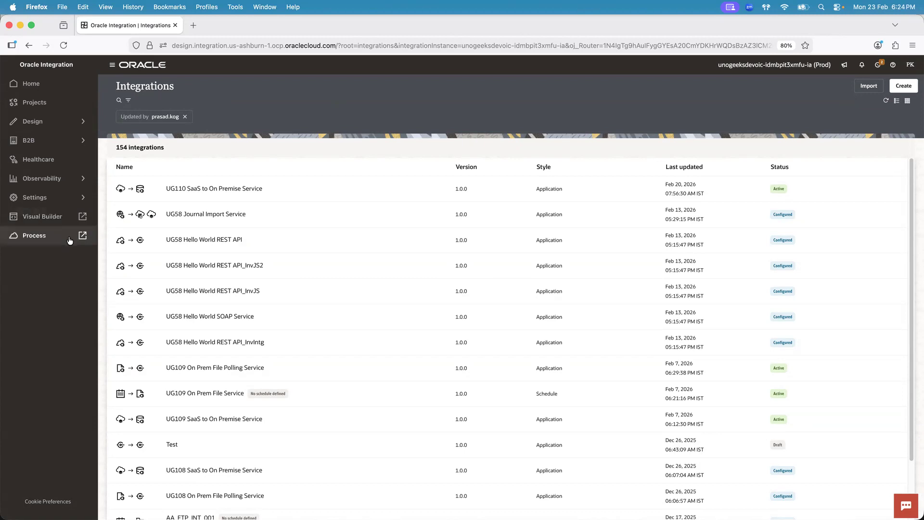
click(73, 102)
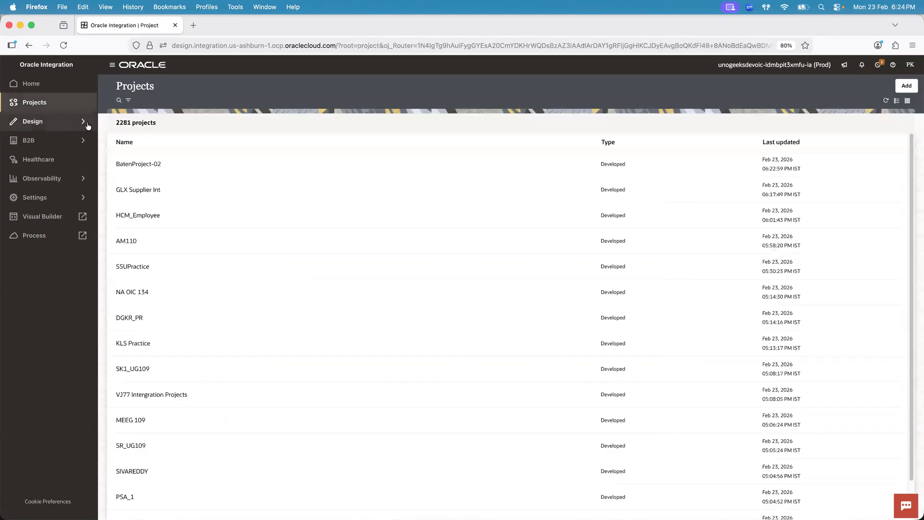
click(84, 124)
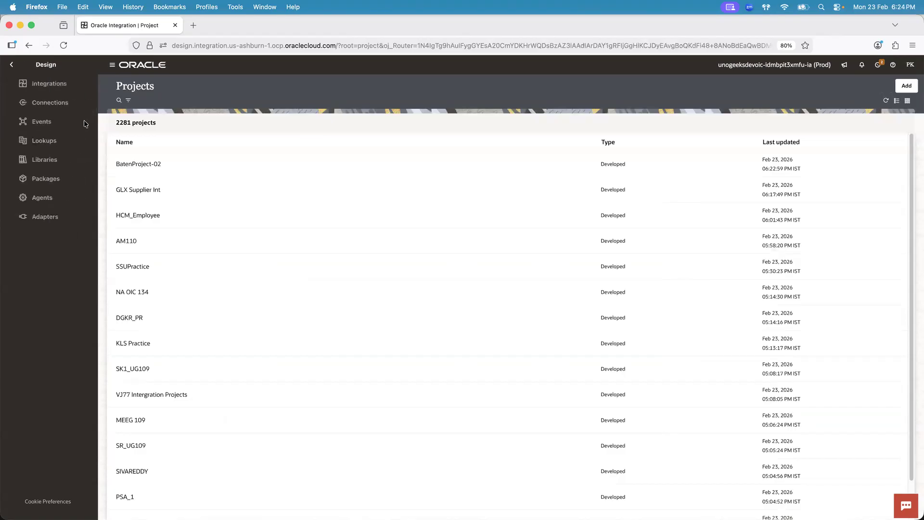
click(77, 85)
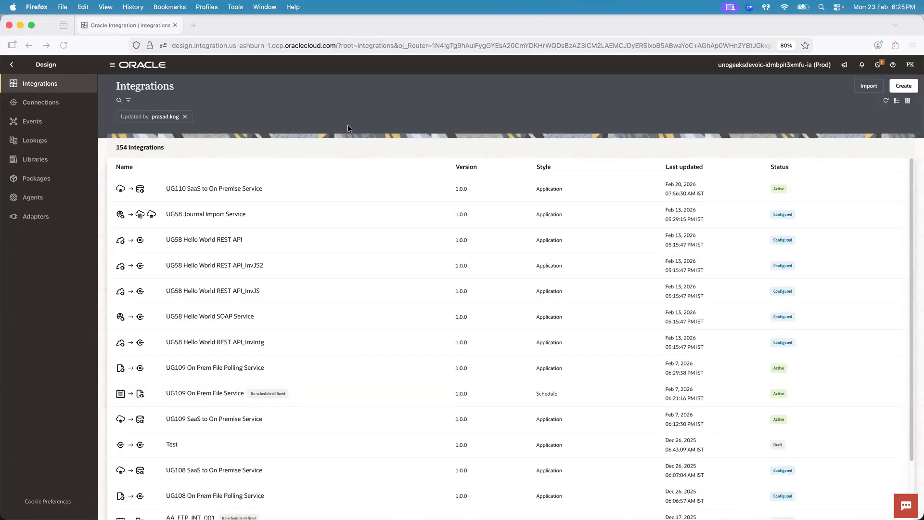
Switch to Visual Studio Code and read the note's requirement about creating Salesforce customers in ERP Cloud without time gap or manual intervention
key(super+Tab)
key(super+Tab)
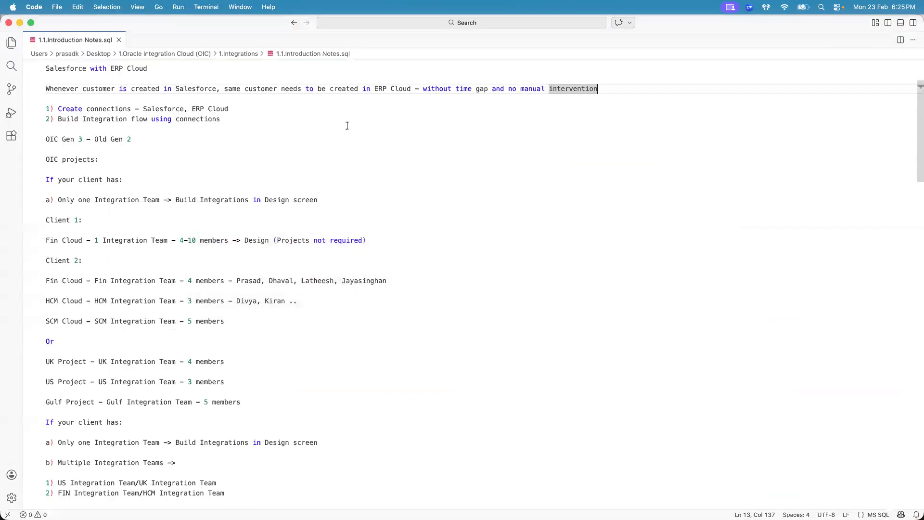
click(187, 89)
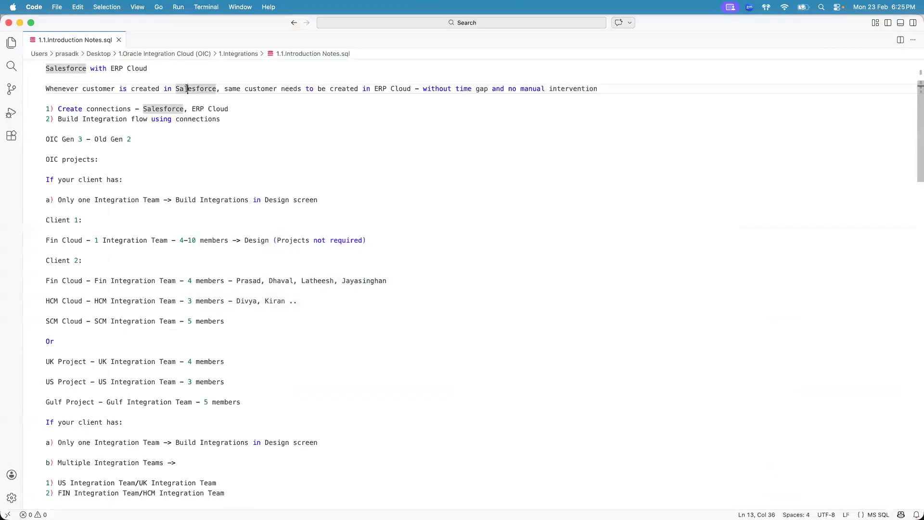
click(382, 88)
click(153, 88)
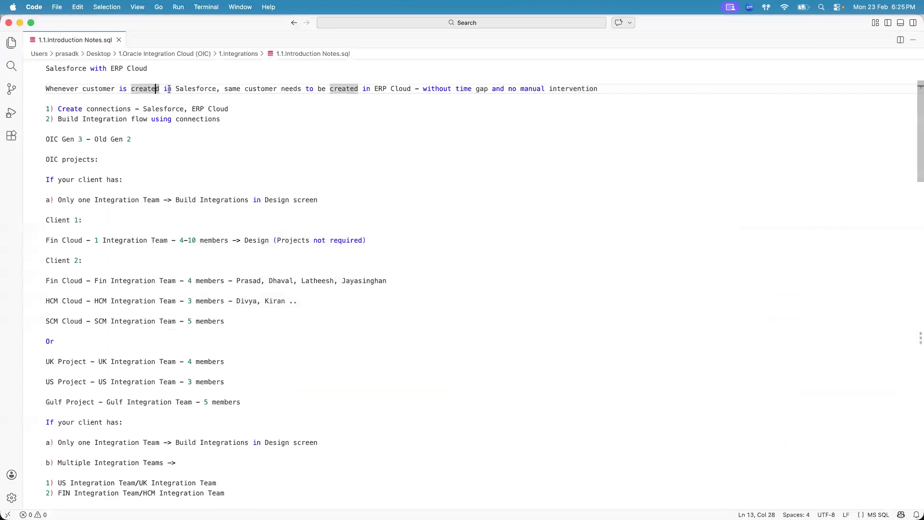
click(198, 89)
click(270, 88)
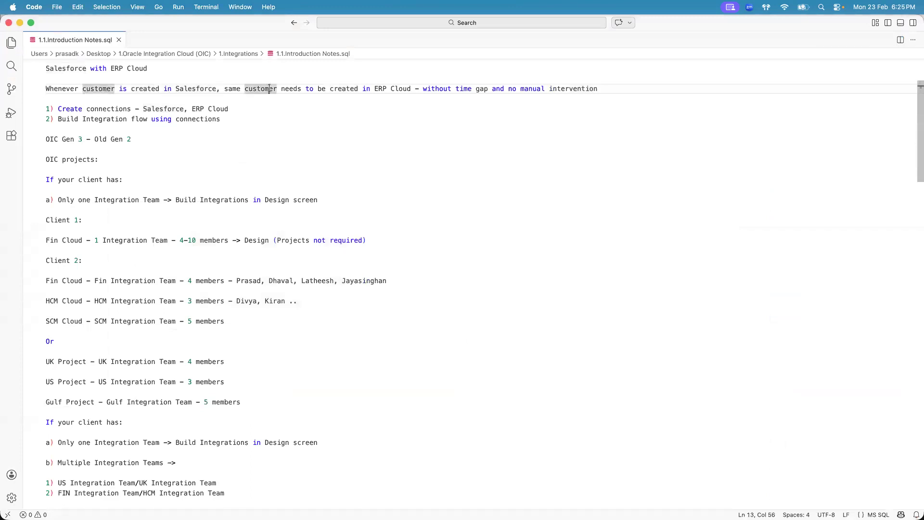
click(384, 87)
click(459, 89)
click(556, 89)
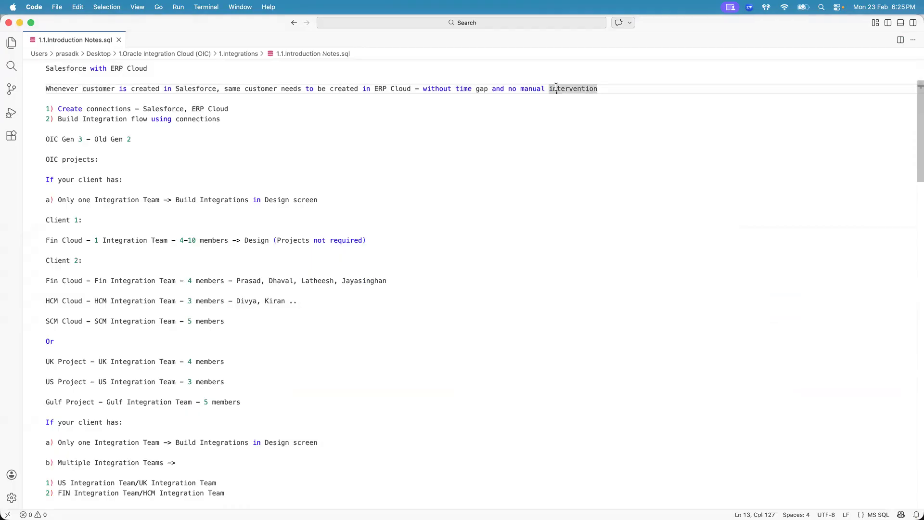
click(192, 89)
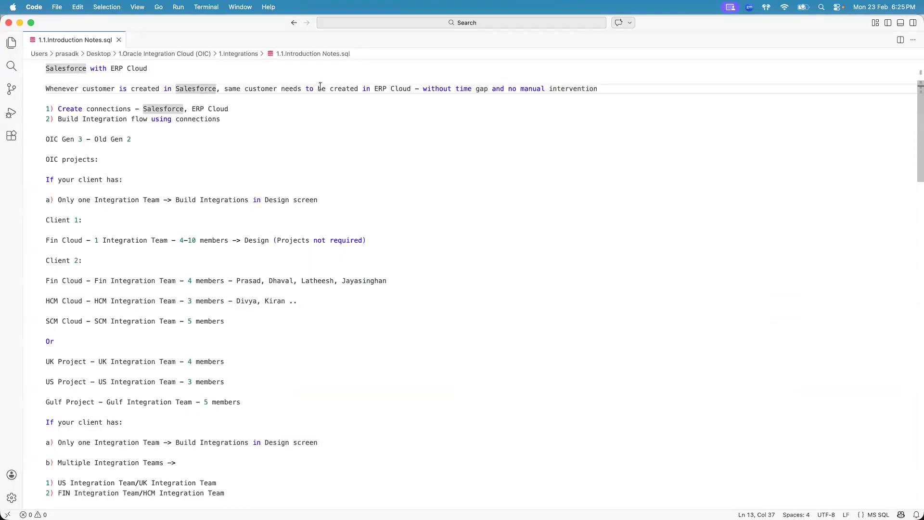
Switch to Chrome and compare the Salesforce New Account form with the Create Transaction invoice page in Oracle ERP Cloud
key(super+Tab)
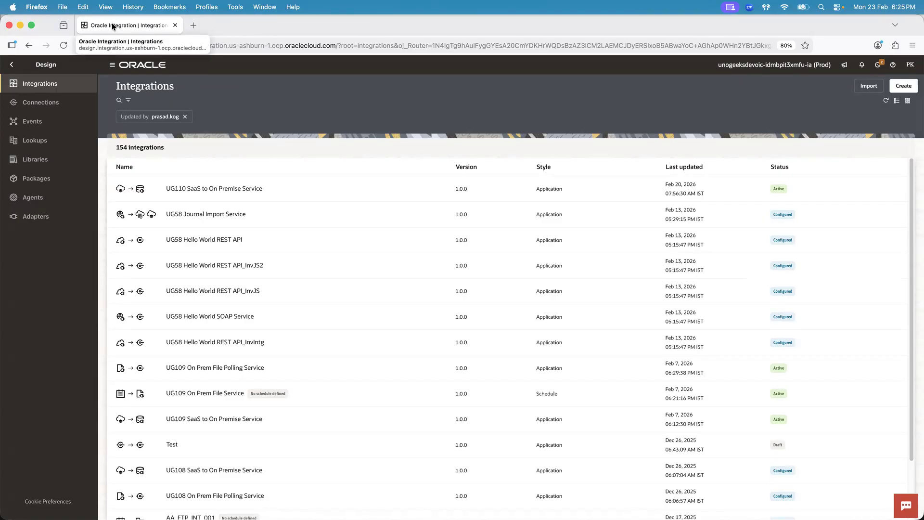
key(super+Tab)
key(super+Tab)
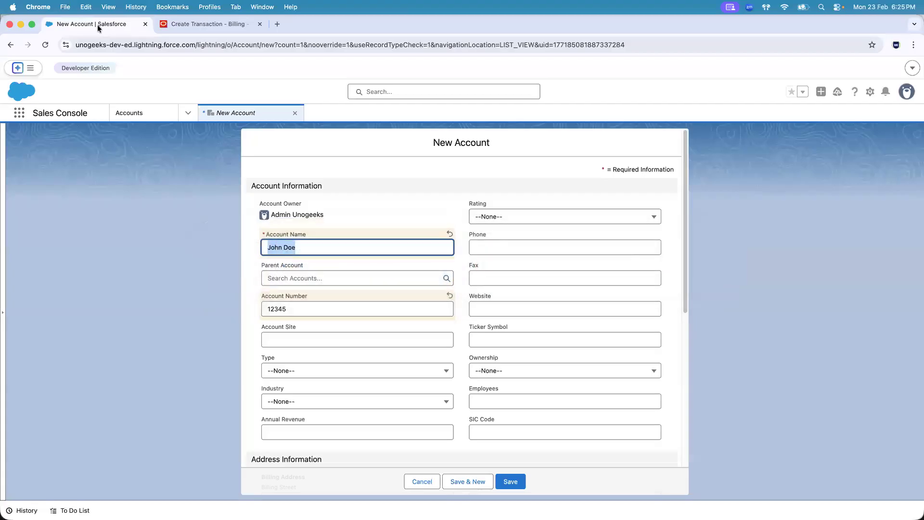
click(207, 25)
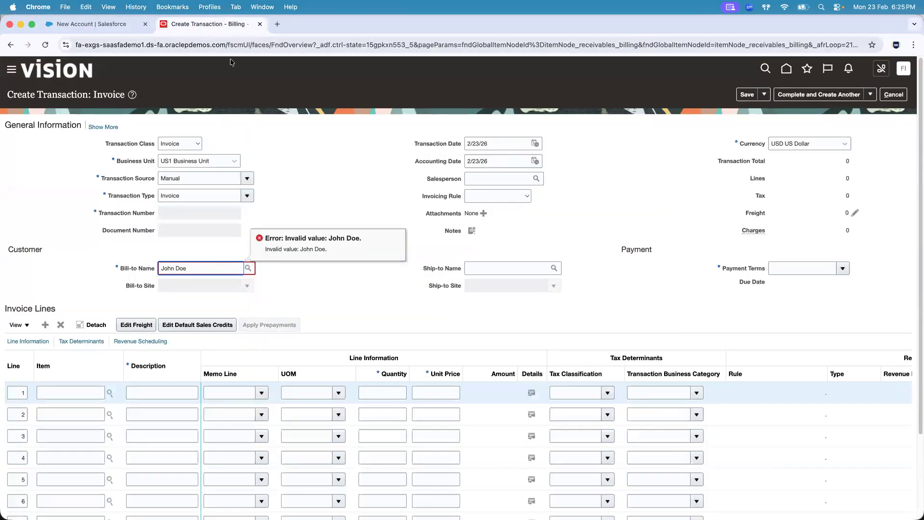
click(293, 137)
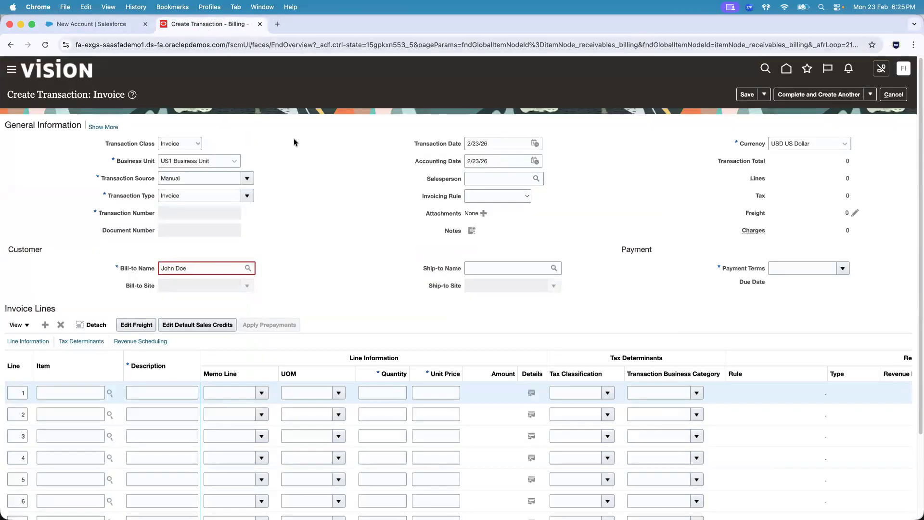
click(104, 25)
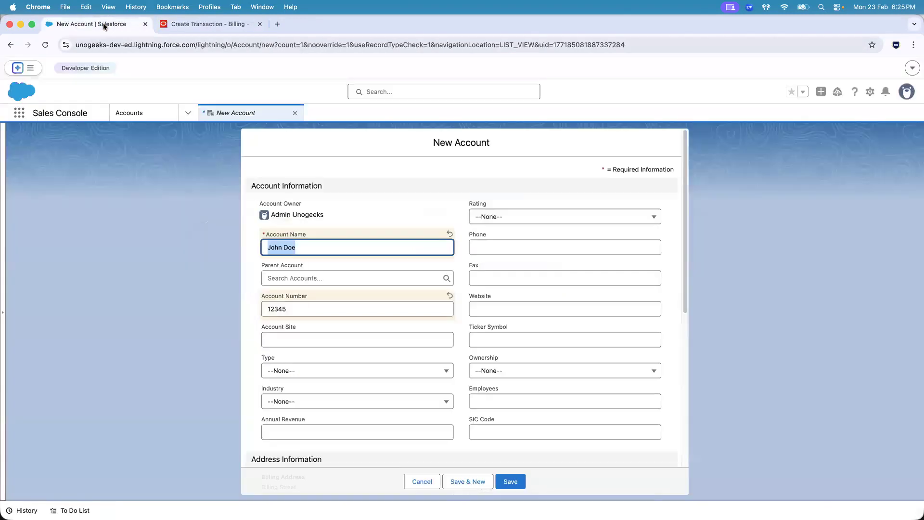
click(199, 25)
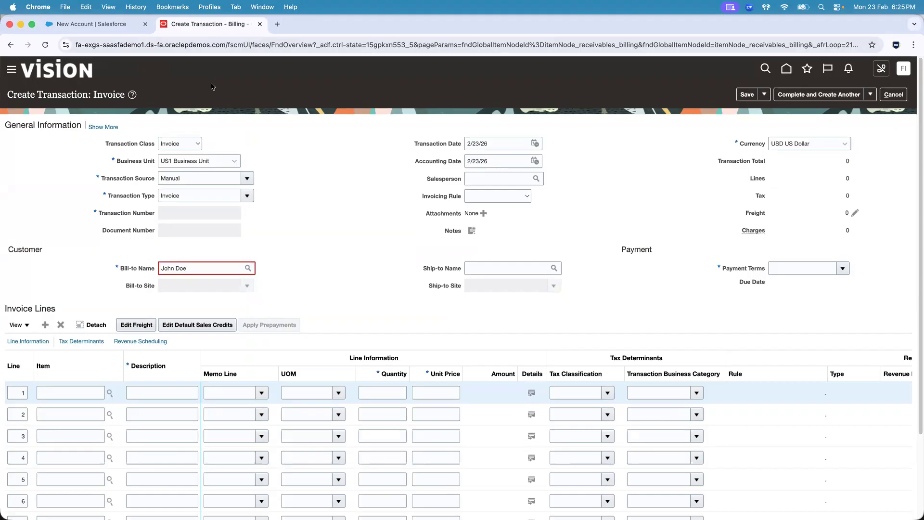
Switch to Firefox, open the Connections list in the Design section, and revisit the Salesforce and Oracle billing pages in Chrome
key(super+Tab)
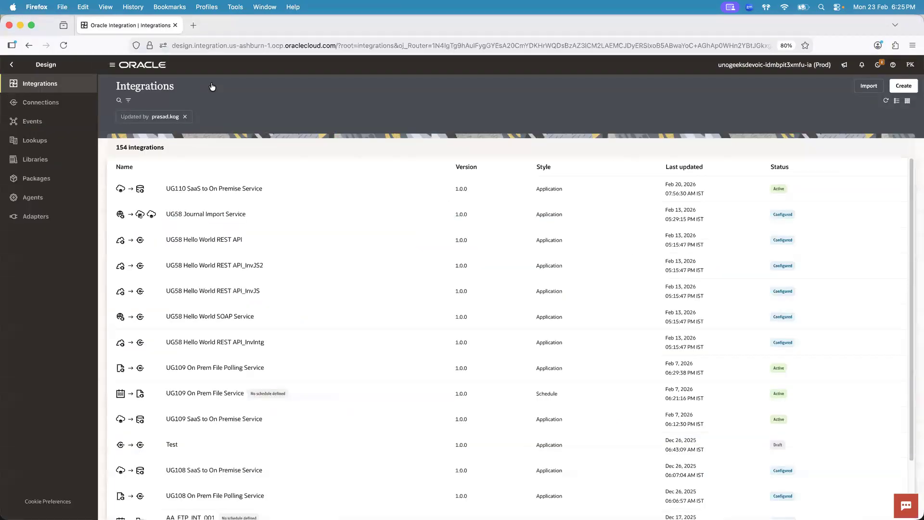
click(60, 102)
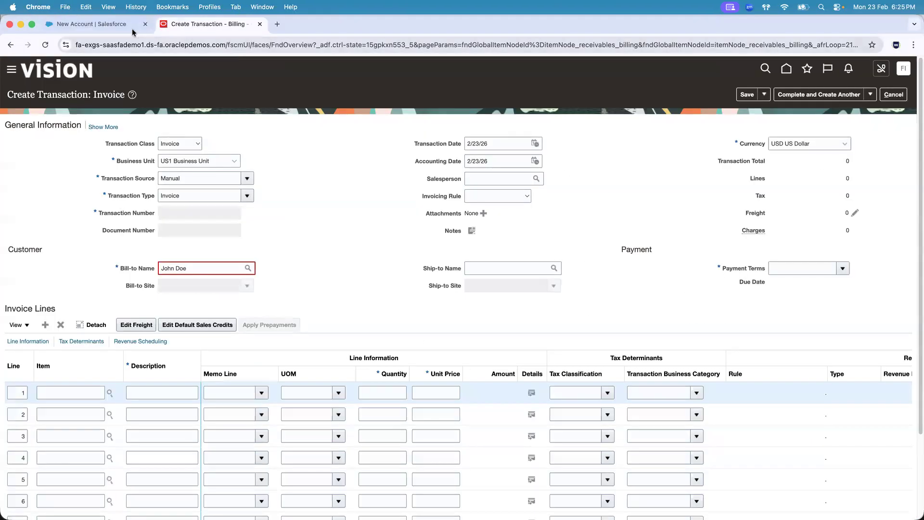
click(117, 24)
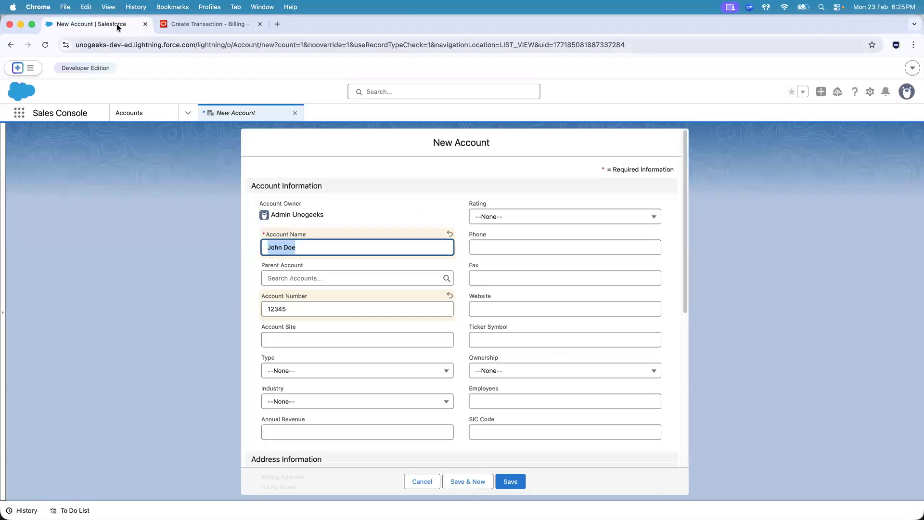
click(200, 24)
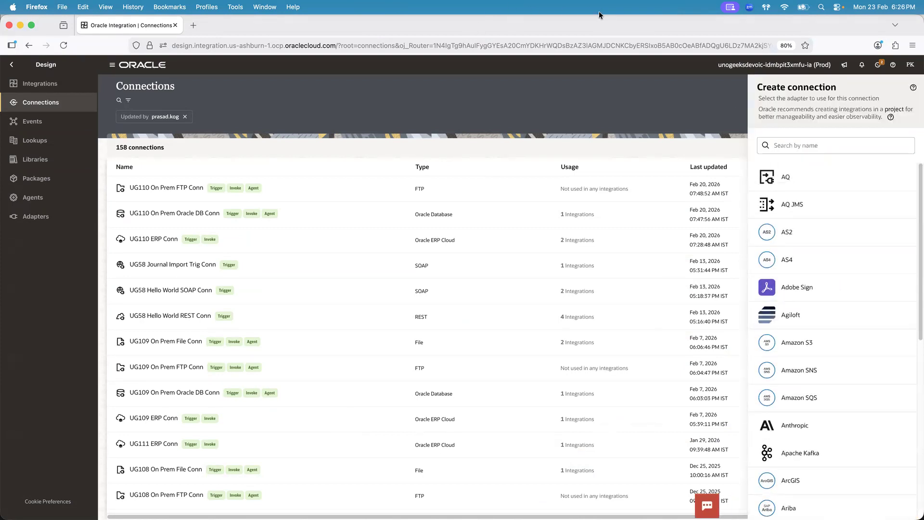
Search the Create connection adapters in Firefox for "sales" and clear the search
click(803, 148)
text(les)
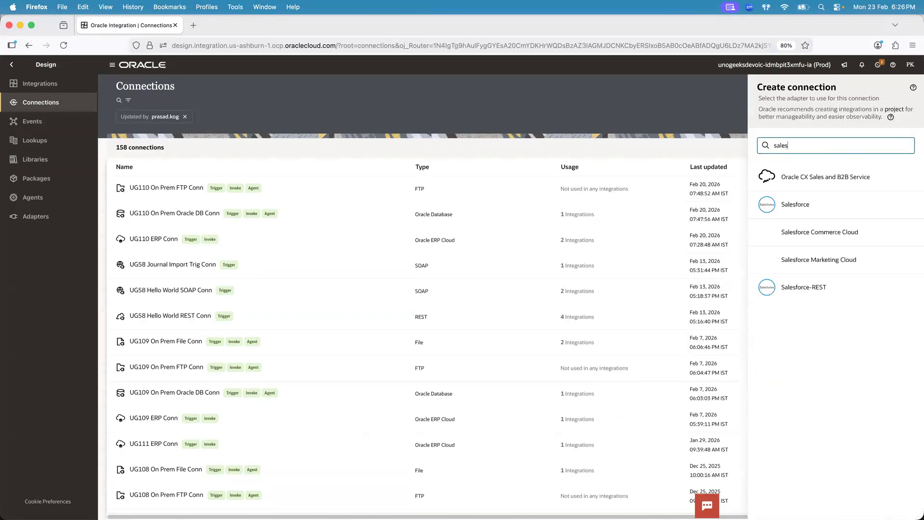
key(BackSpace)
key(BackSpace)
key(BackSpace)
key(BackSpace)
key(BackSpace)
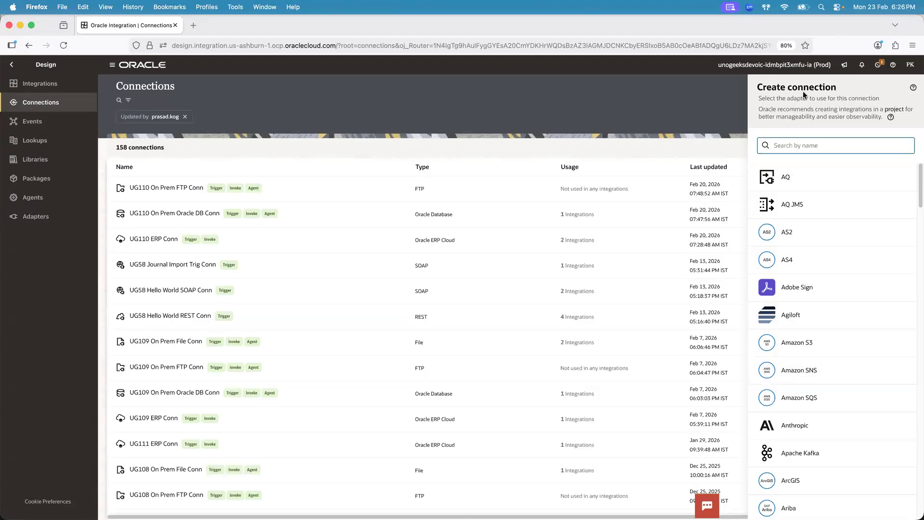
Browse the full list of adapters available for a new connection and return to its beginning
scroll(914, 289, down, 20)
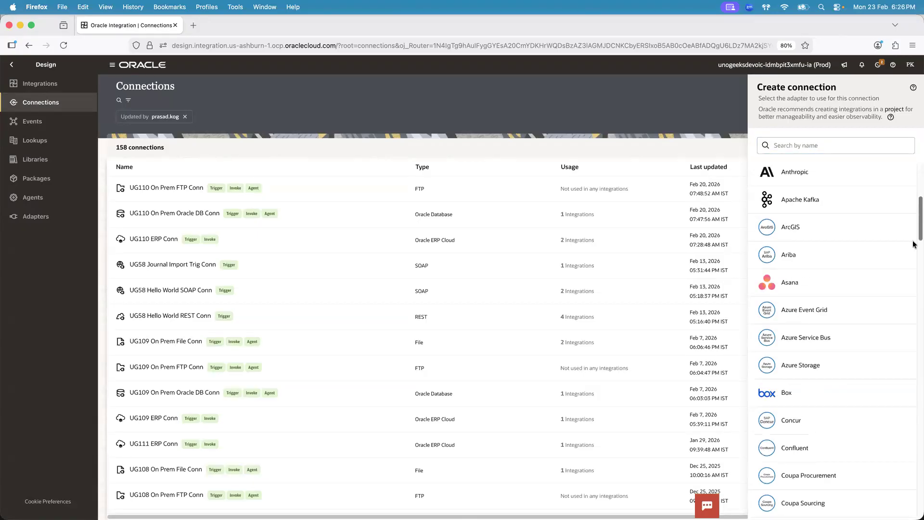
scroll(914, 423, down, 15)
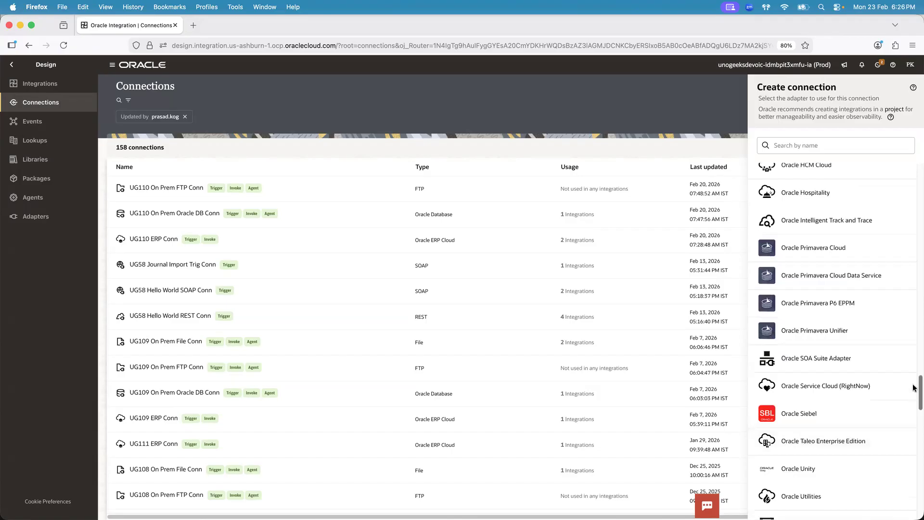
scroll(914, 414, down, 10)
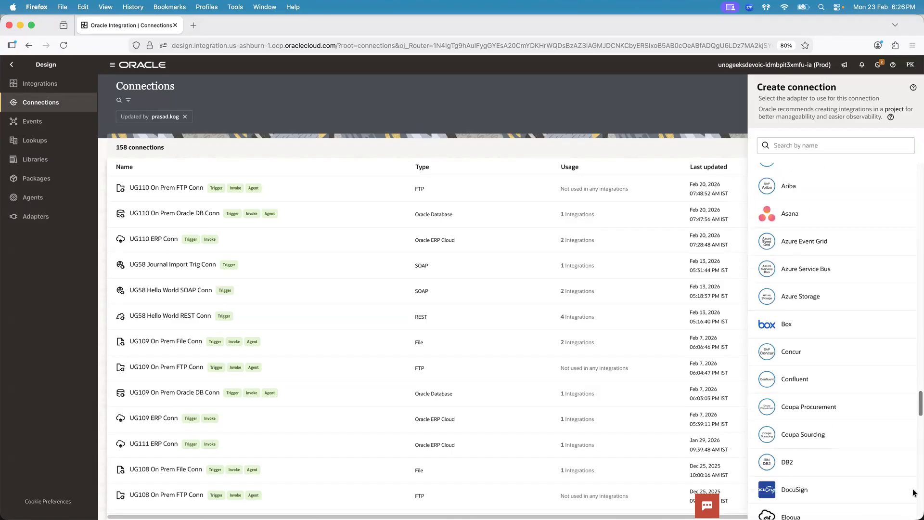
scroll(914, 401, down, 20)
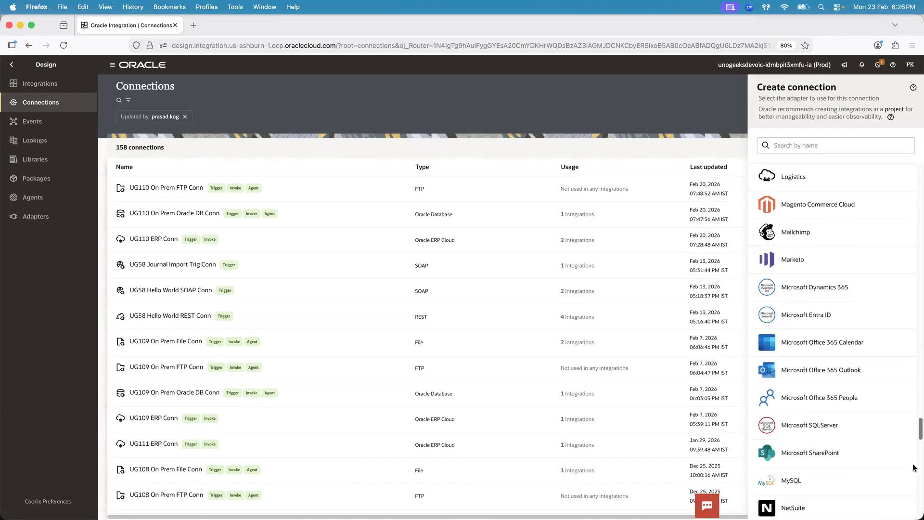
scroll(914, 435, down, 15)
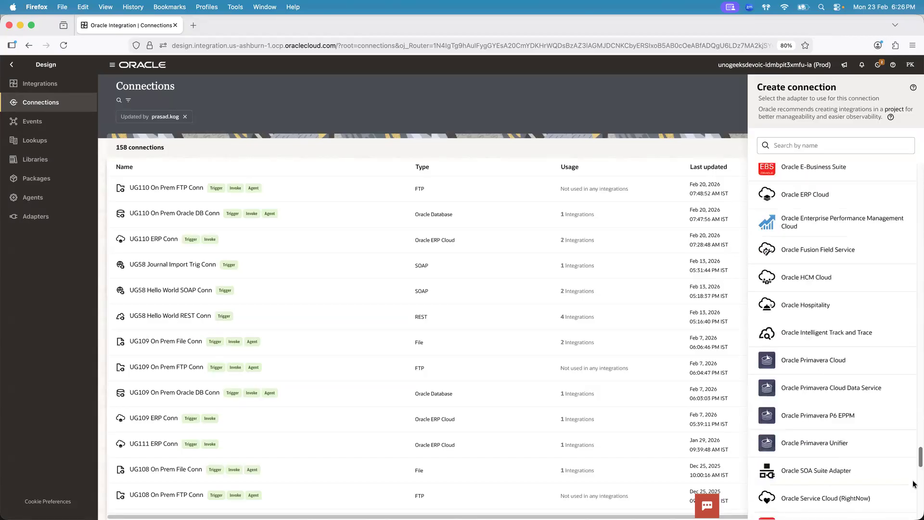
scroll(836, 340, down, 4)
drag(920, 492, 913, 159)
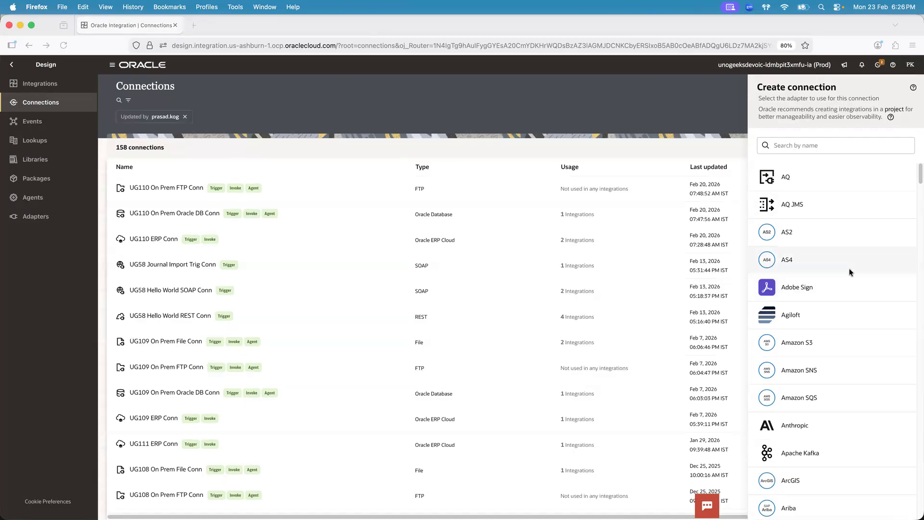
Search the connection adapters for "sap" and for "salesfor"
click(811, 145)
text(sap)
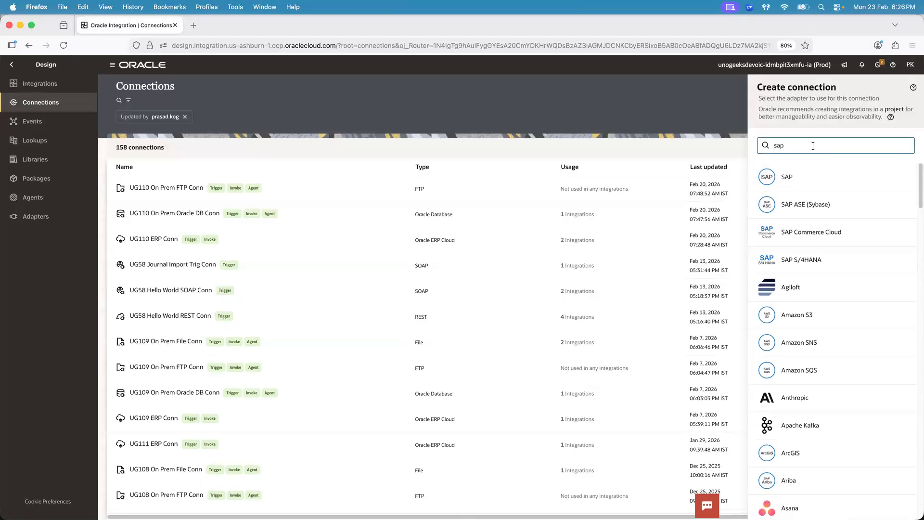
key(BackSpace)
key(BackSpace)
text(alesfor)
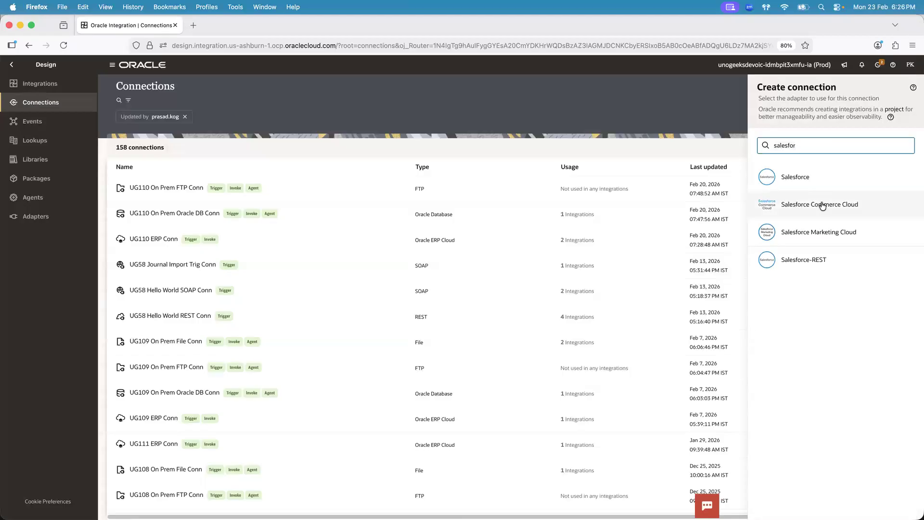
Search the connection adapters for "oracle" and look through the matching Oracle adapters
key(super+a)
text(oracle)
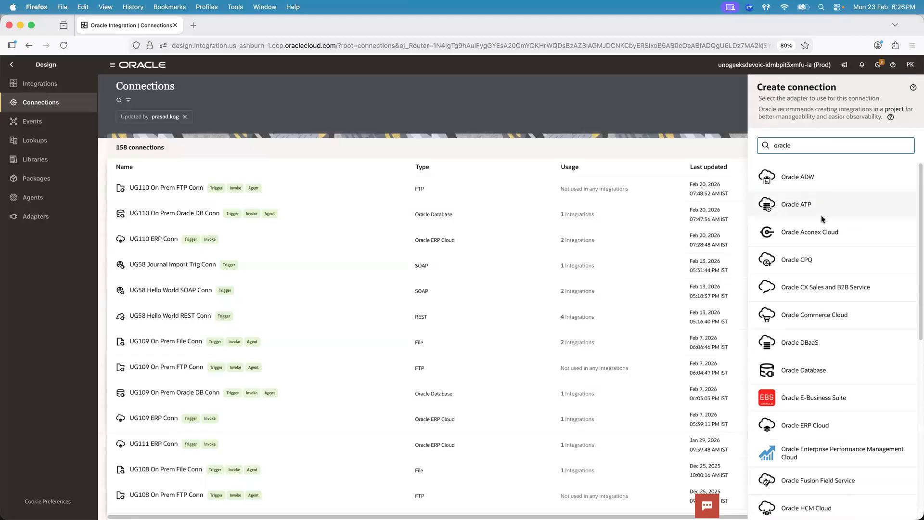
drag(913, 192, 914, 384)
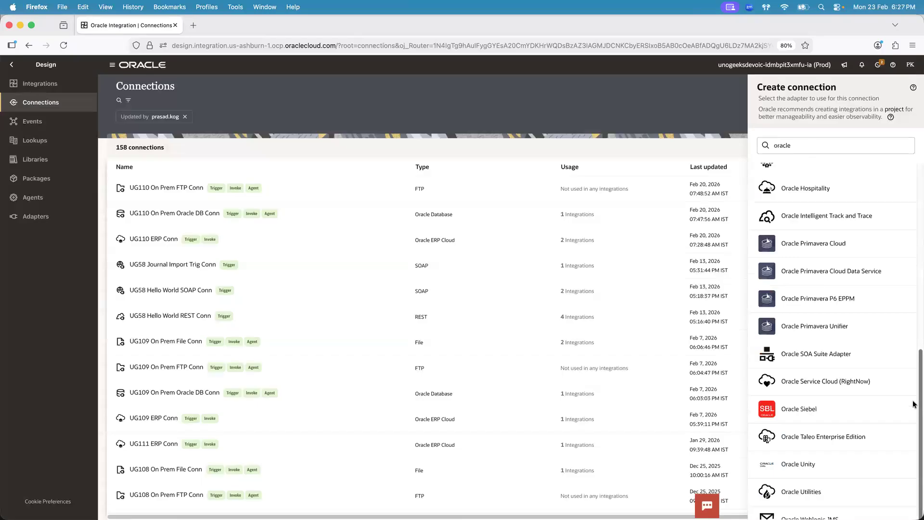
drag(914, 384, 913, 144)
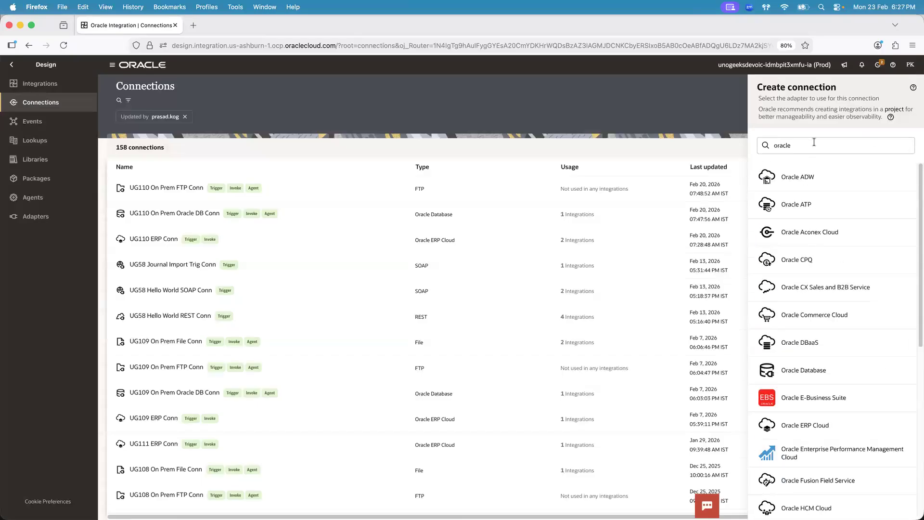
click(787, 145)
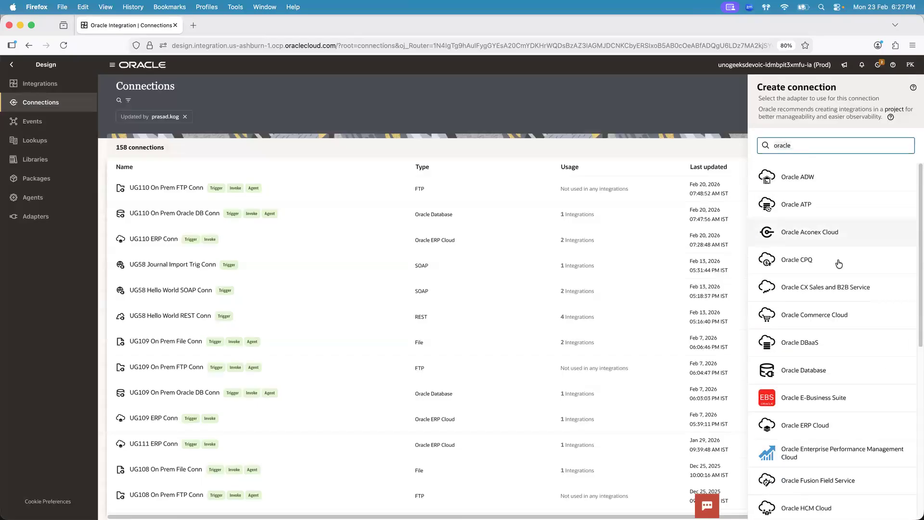
click(681, 21)
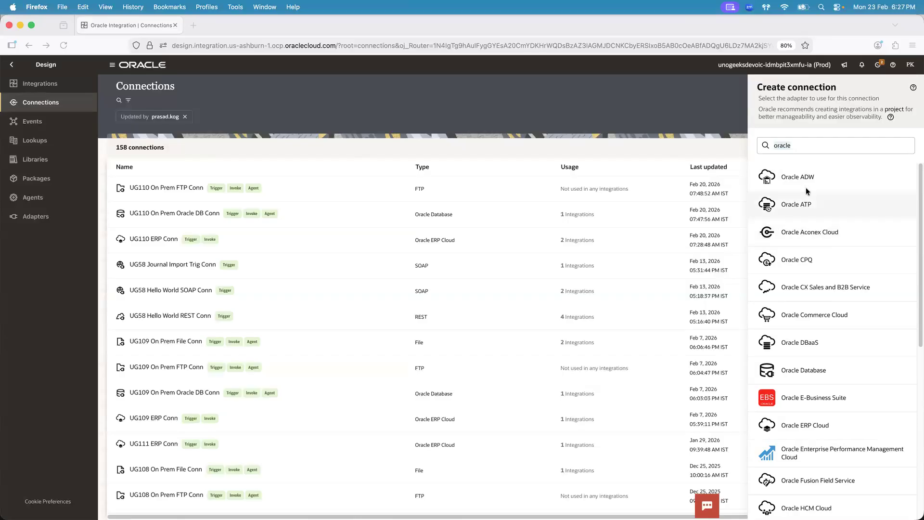
Switch to Chrome and compare the Salesforce New Account form with the Oracle Create Transaction: Invoice page
click(782, 145)
key(super+Tab)
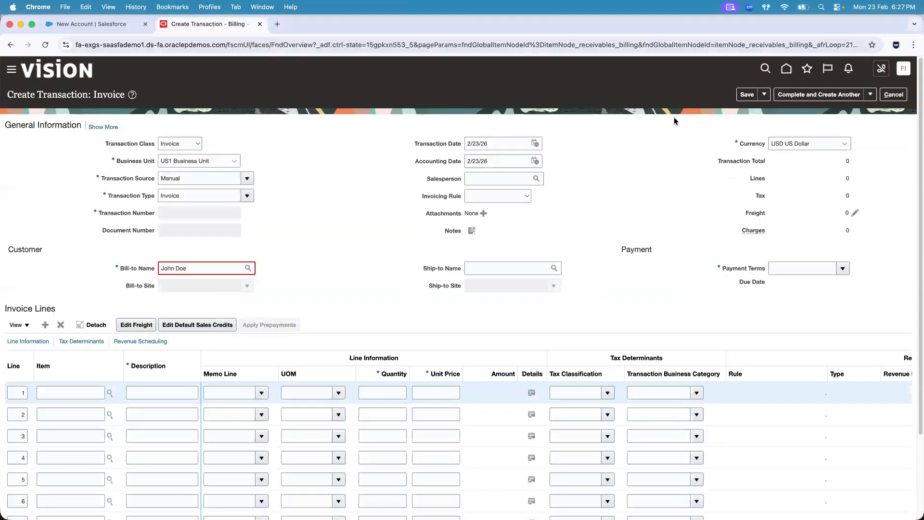
click(108, 25)
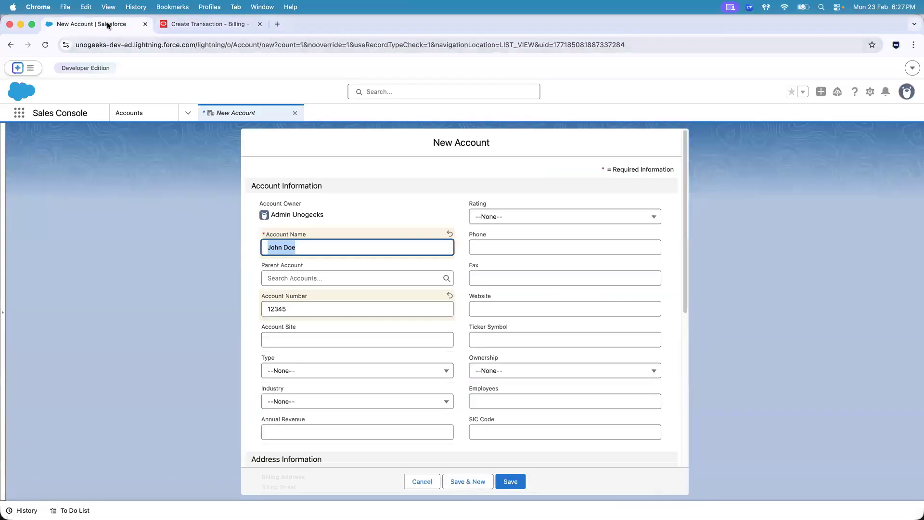
click(197, 25)
click(96, 24)
Switch back to Firefox, search the connection adapters for "sales" and choose the Salesforce adapter
key(super+Tab)
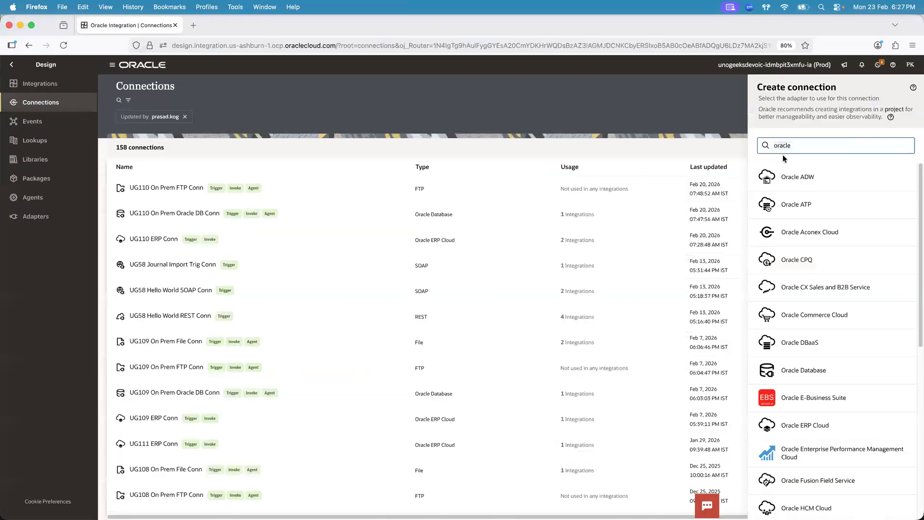
key(super+a)
text(sales)
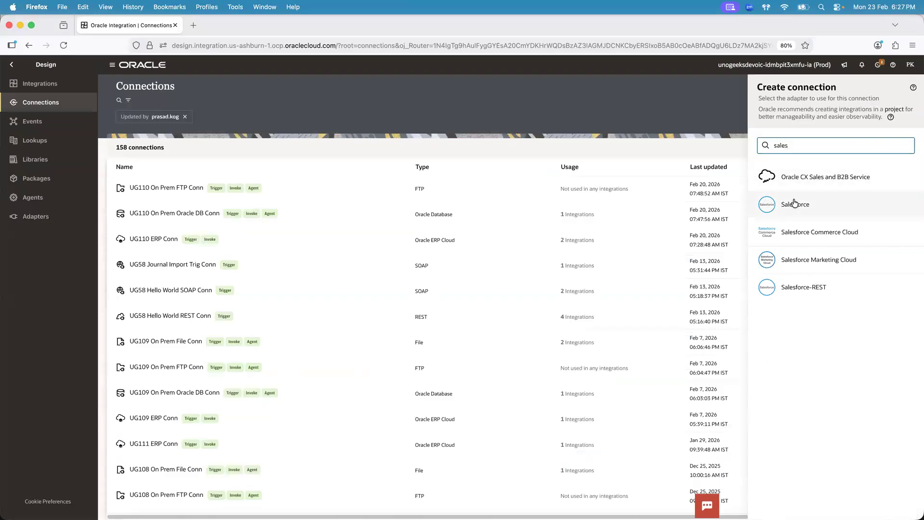
click(794, 204)
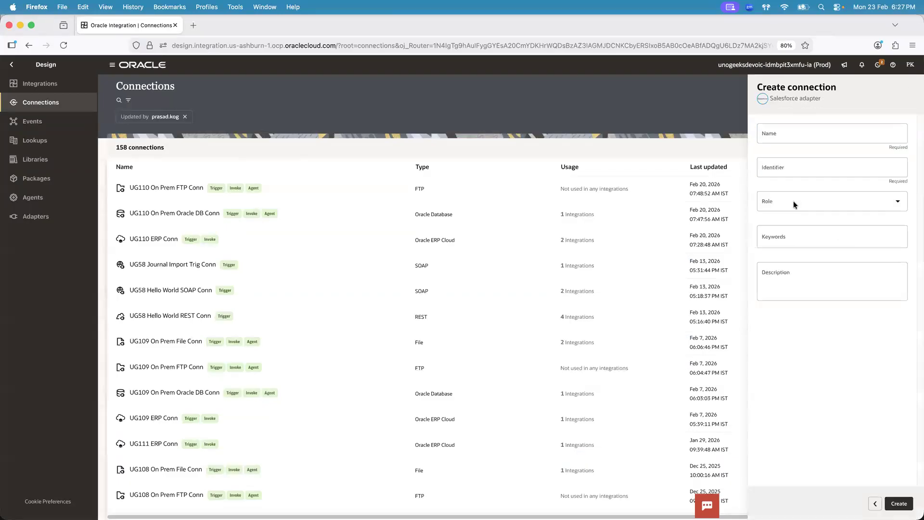
Name the new Salesforce connection "UG111 Salesforce Conn"
click(779, 134)
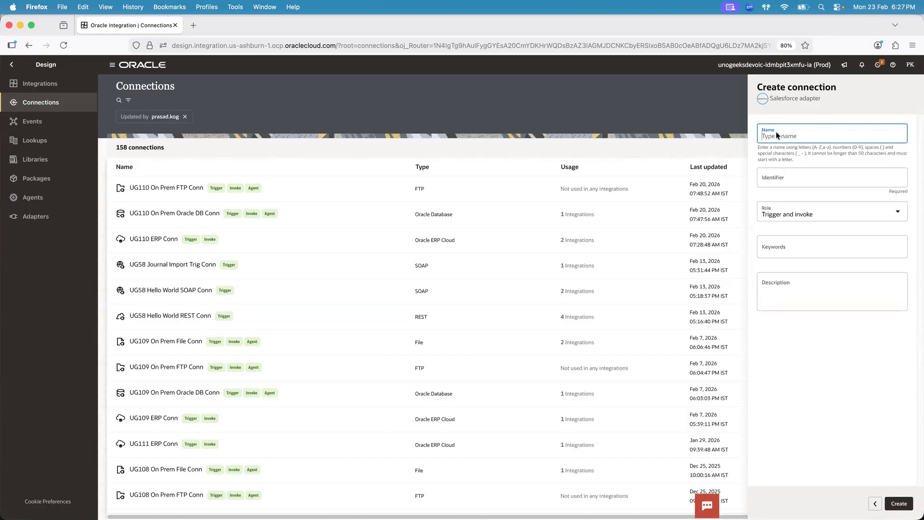
text(UG111 Salesforce Conn)
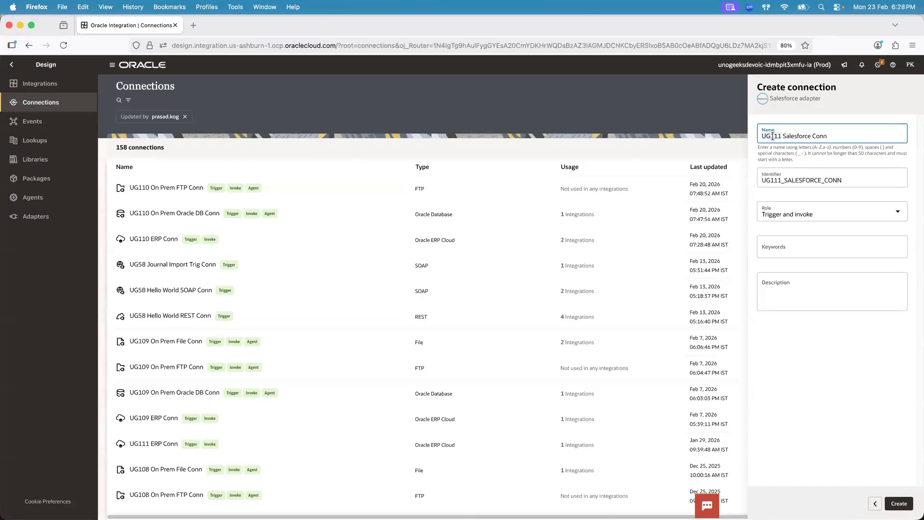
Open the Oracle Integration projects in a separate browser tab and filter them by the username of the person who updated them
click(192, 25)
click(22, 62)
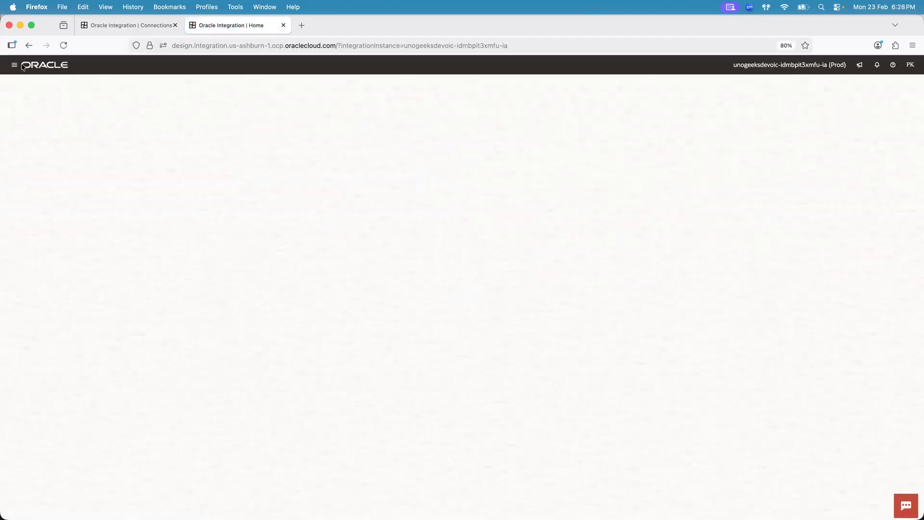
click(39, 101)
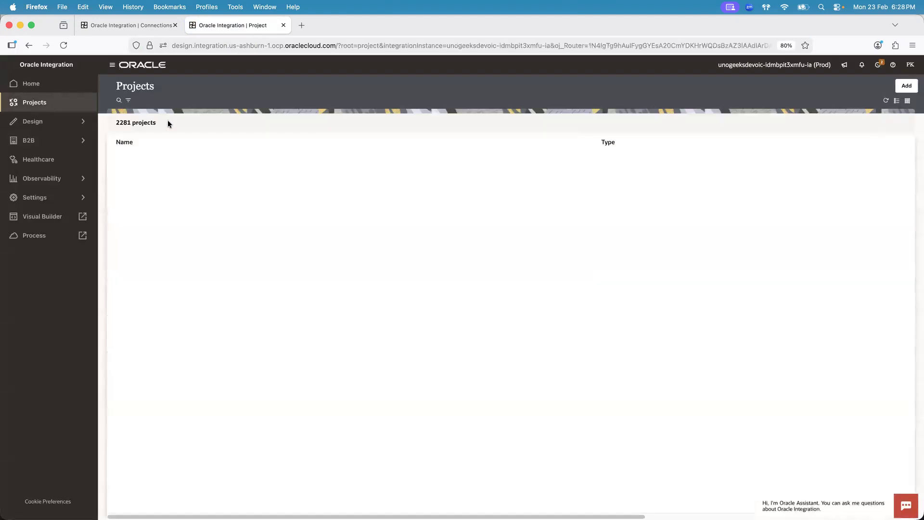
click(128, 100)
click(185, 199)
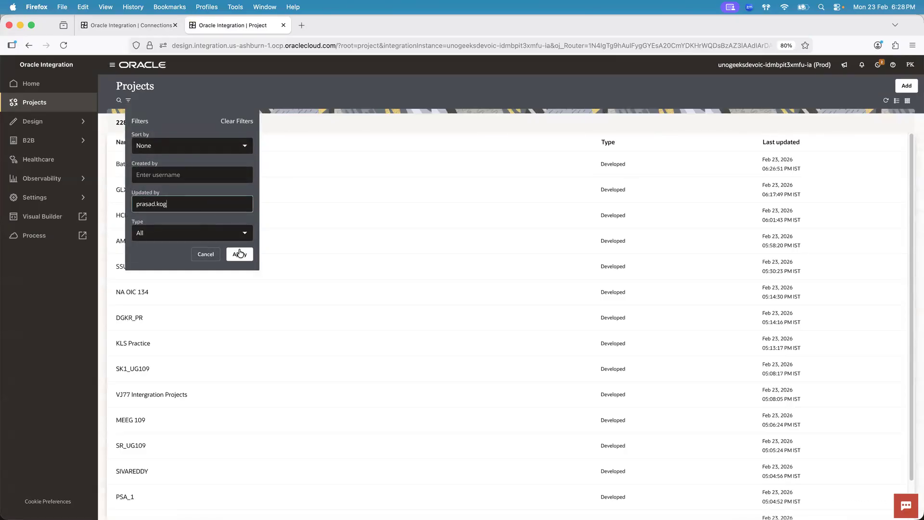
click(239, 254)
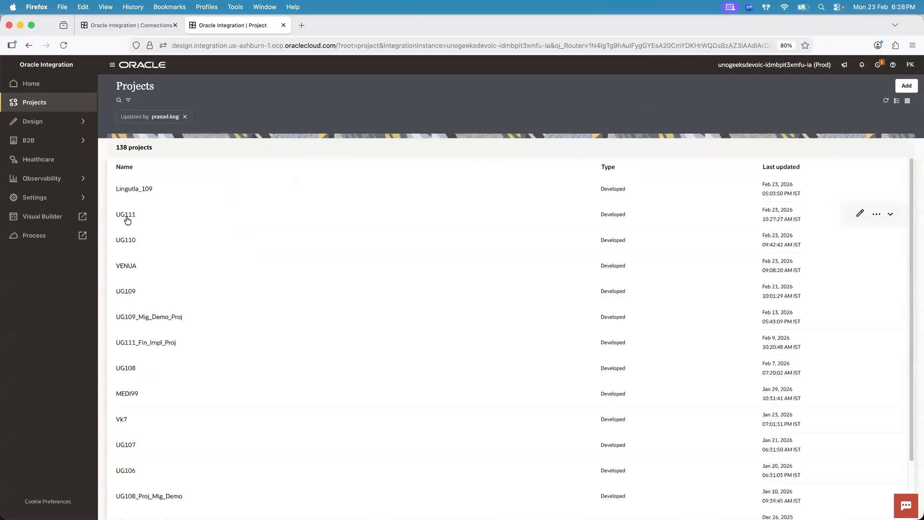
Change the Salesforce connection's name to "UG112 Salesforce Conn" and close the projects browser tab
click(130, 25)
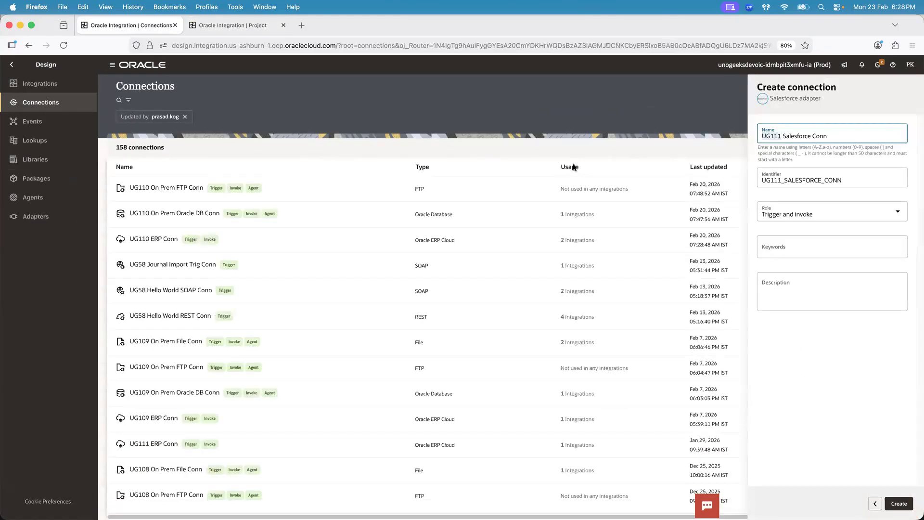
key(BackSpace)
text(2)
click(284, 25)
click(791, 190)
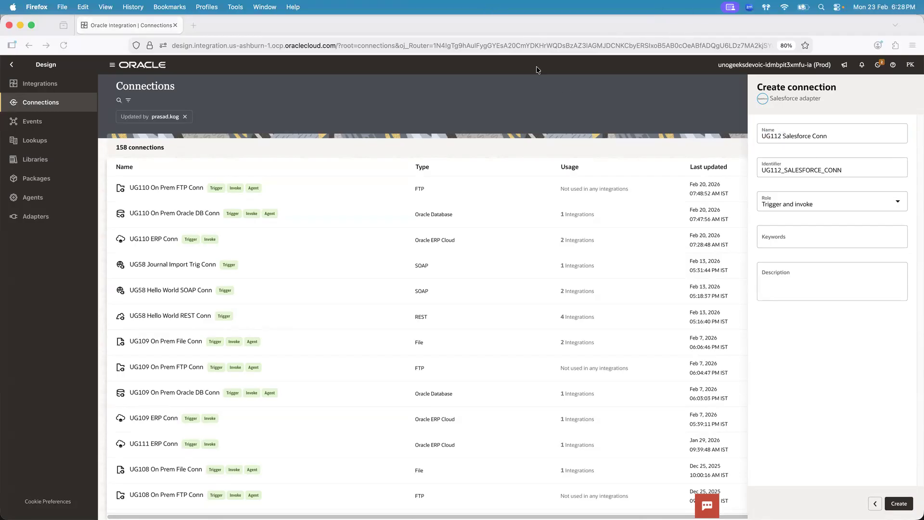
Examine the parts of the Salesforce connection's name and its matching identifier
click(771, 136)
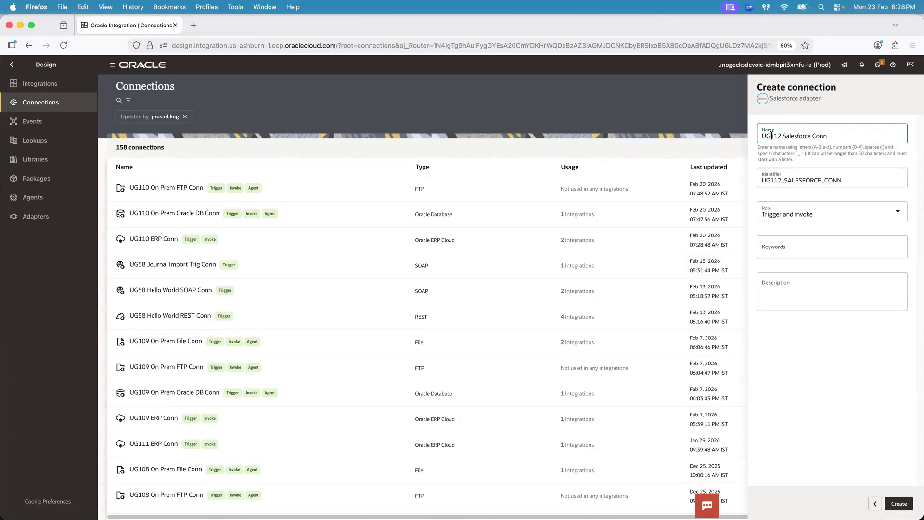
click(799, 137)
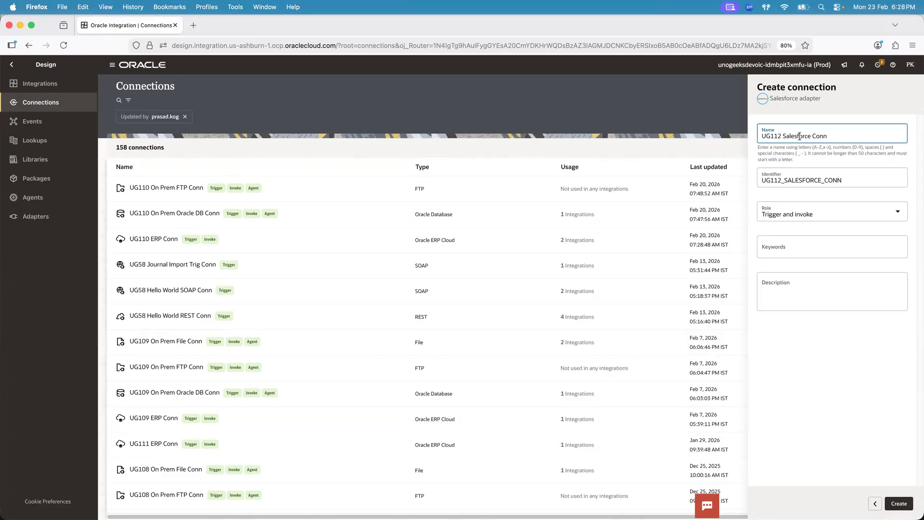
click(837, 137)
click(851, 162)
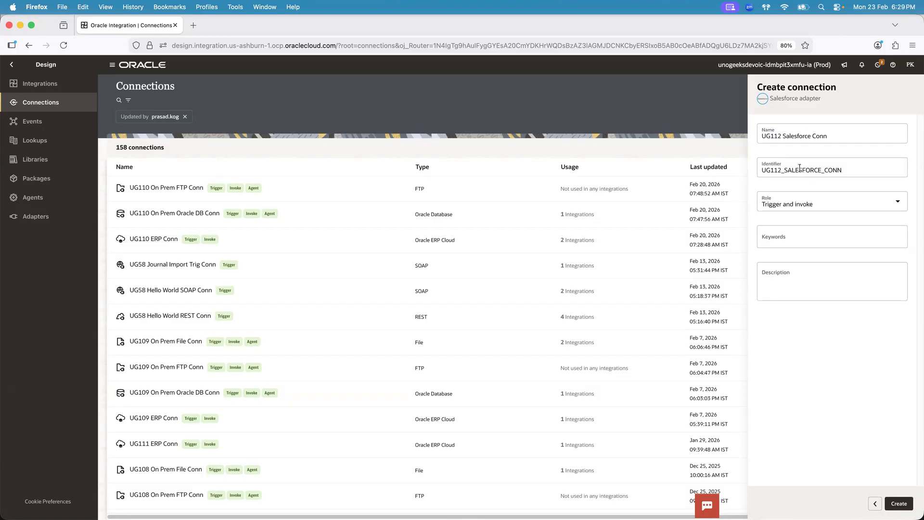
click(782, 135)
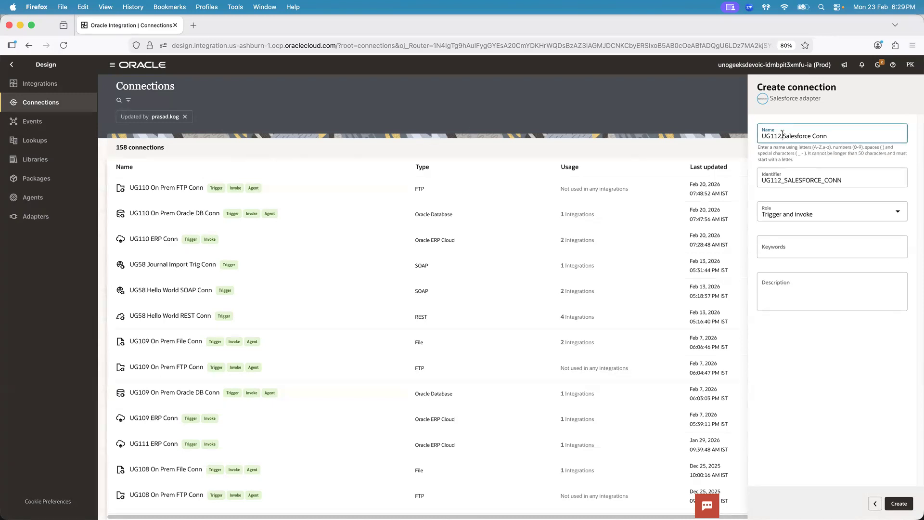
click(784, 181)
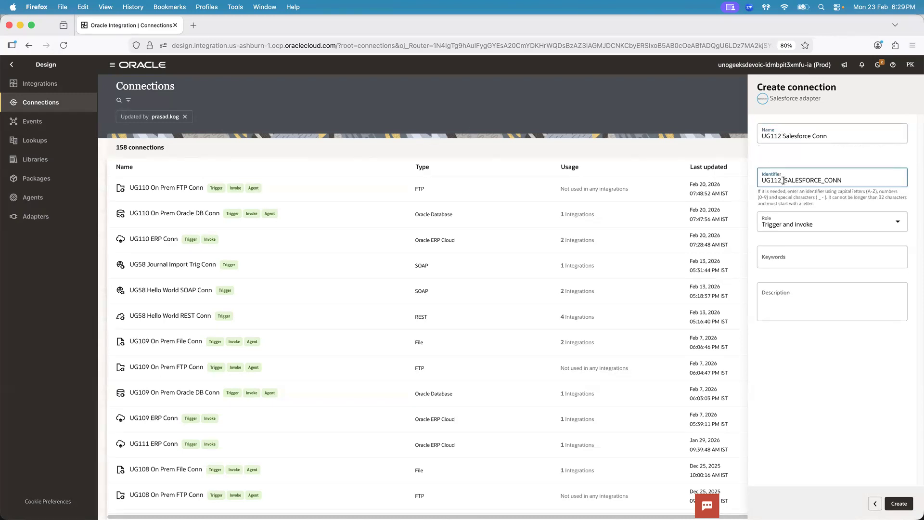
click(818, 152)
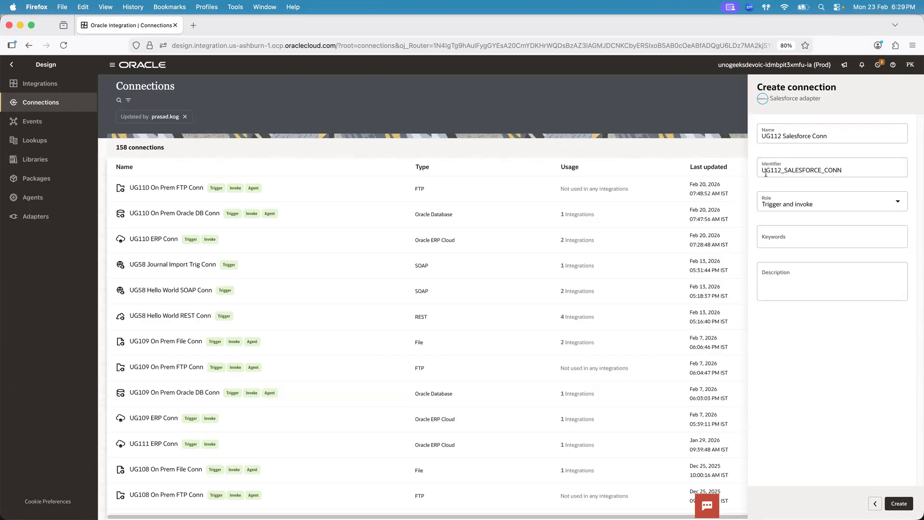
Review the Salesforce connection's role options, consult the integration course files in Finder, and keep the Trigger and invoke role
click(789, 198)
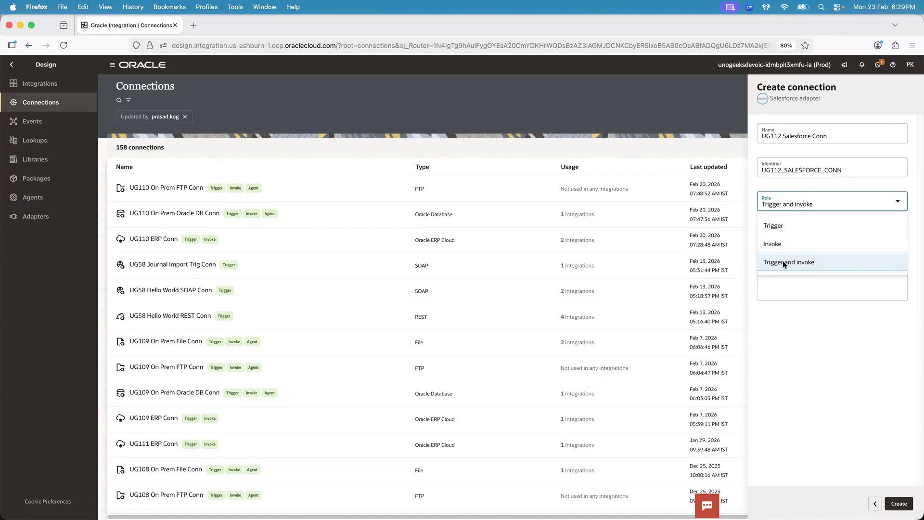
key(super+Tab)
key(super+Tab)
key(super+Tab)
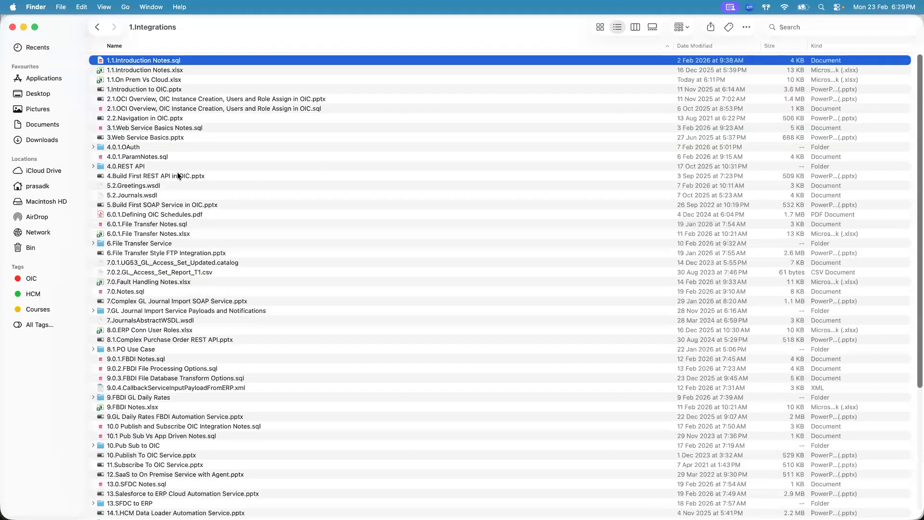
click(178, 176)
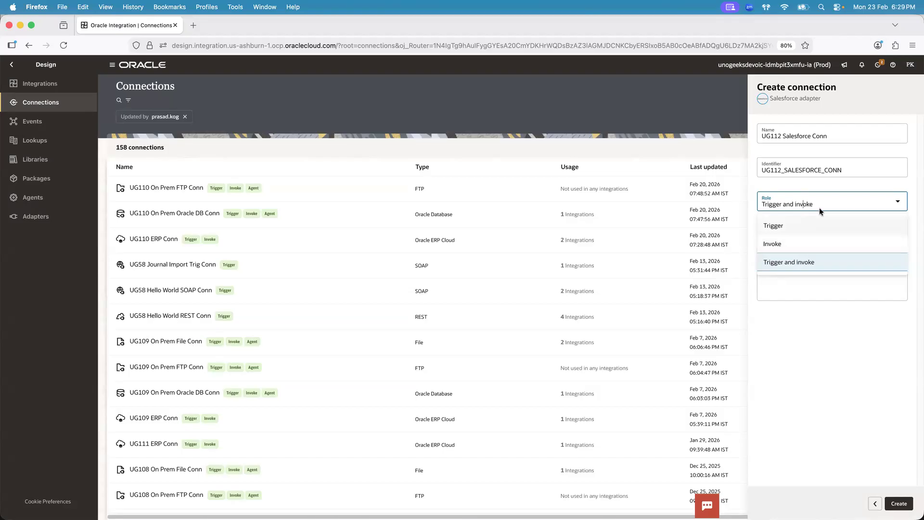
click(805, 262)
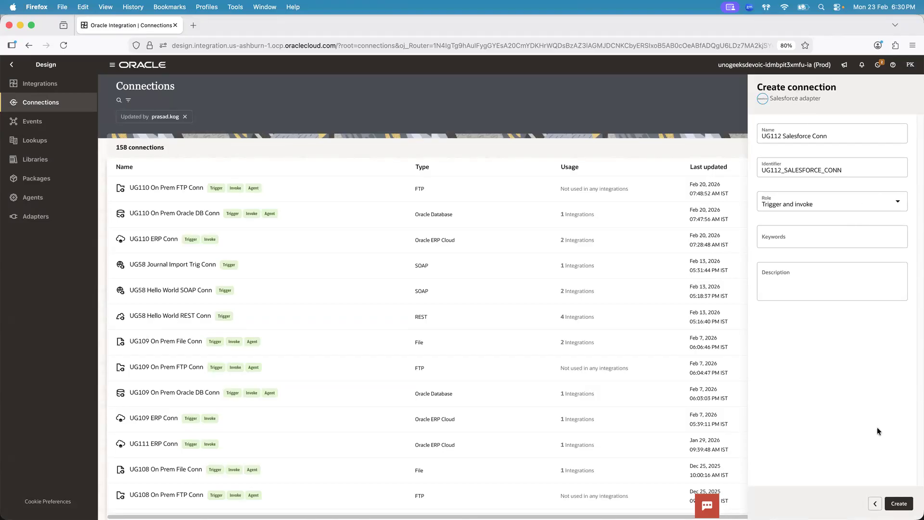
click(904, 504)
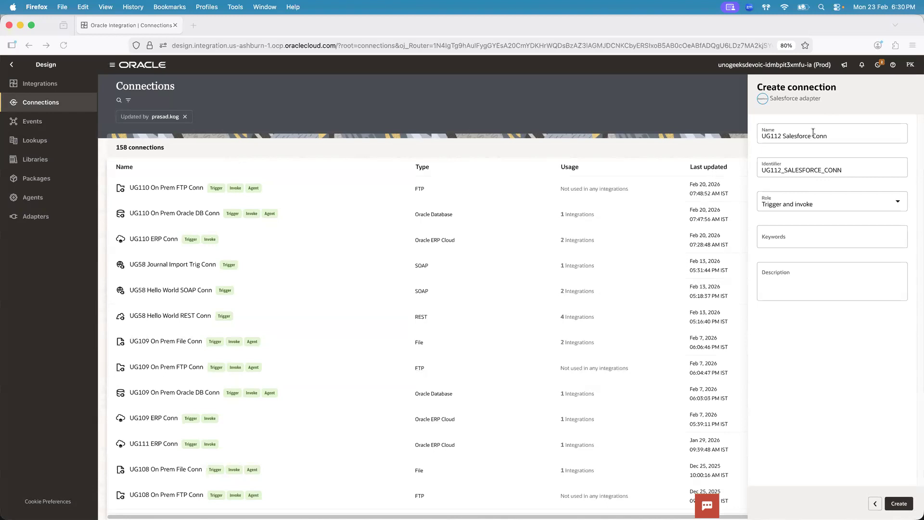
Switch to Finder and locate the presentation 13.Salesforce to ERP Cloud Automation Service.pptx among the integration course files
key(super+Tab)
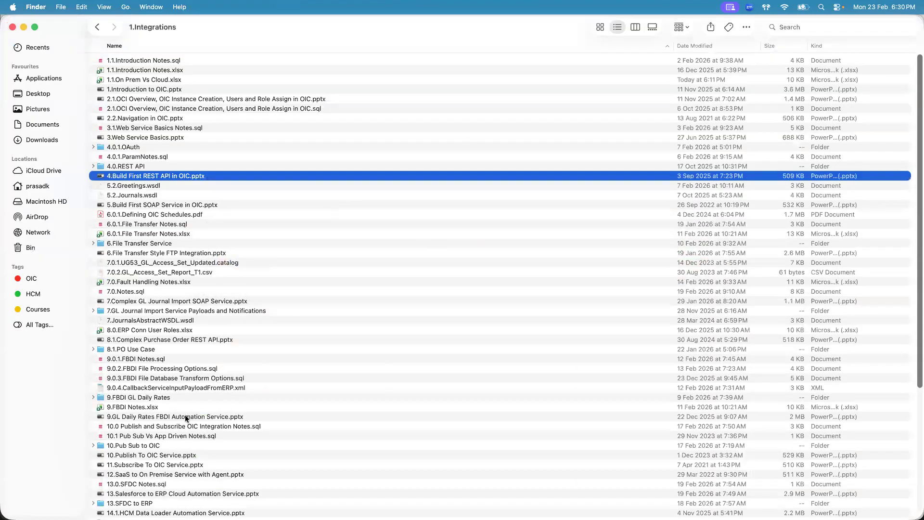
click(199, 494)
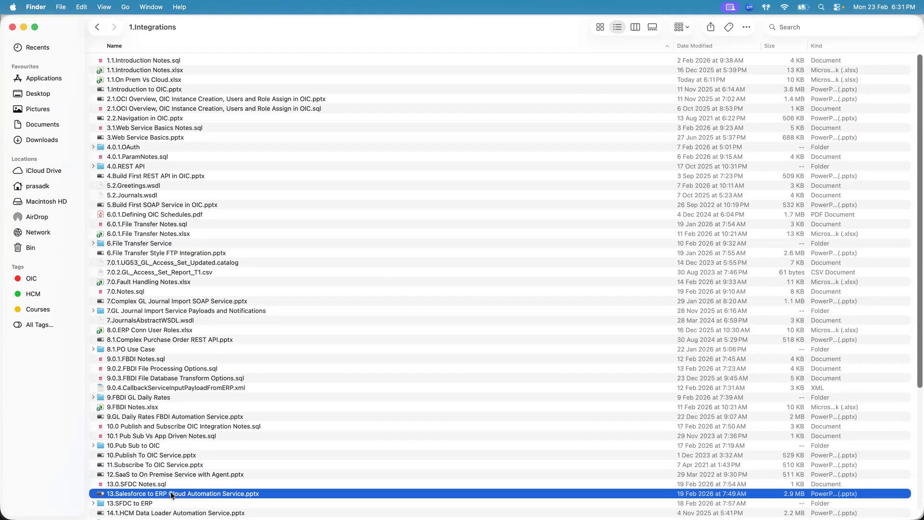
click(182, 465)
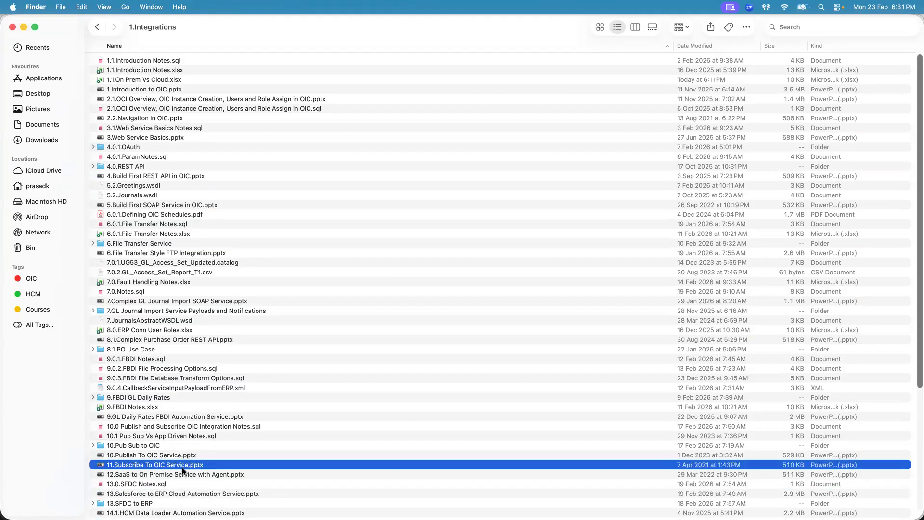
click(185, 494)
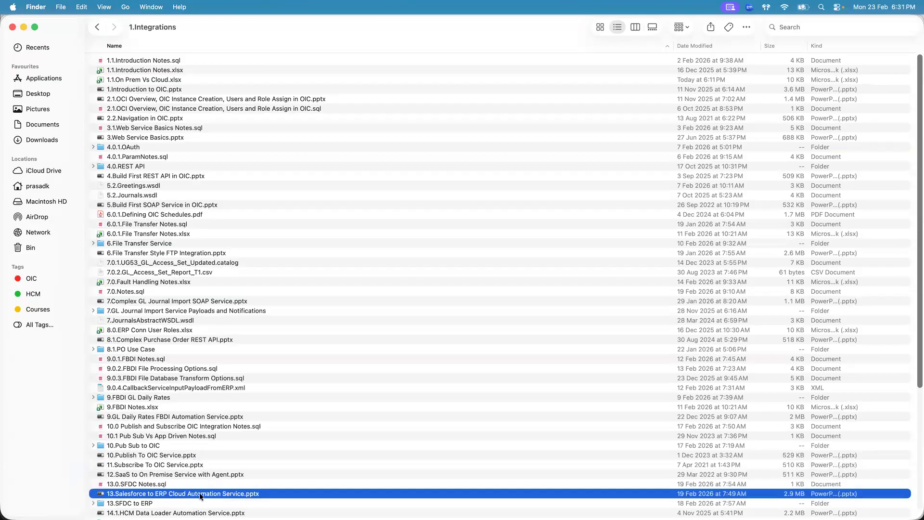
Back in Firefox, leave the Salesforce connection form, search the adapters for "oracle erp" and choose Oracle ERP Cloud
key(super+Tab)
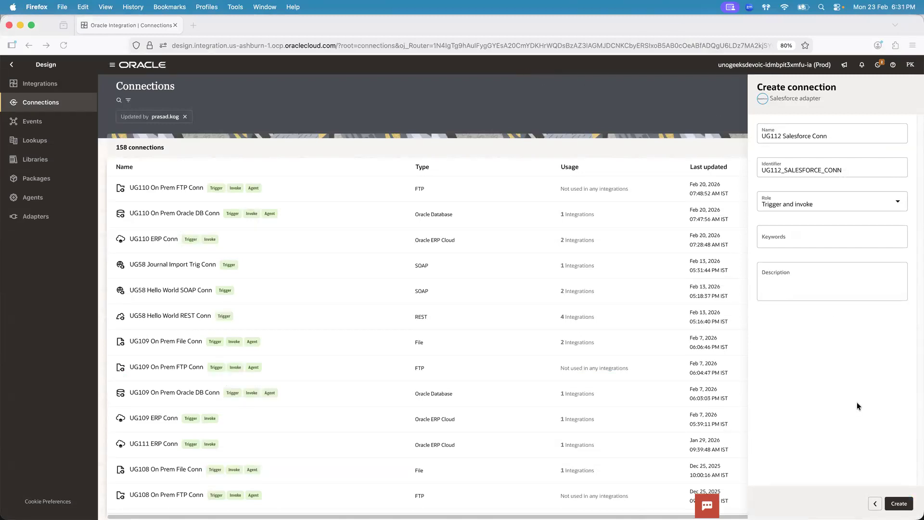
click(875, 503)
click(800, 146)
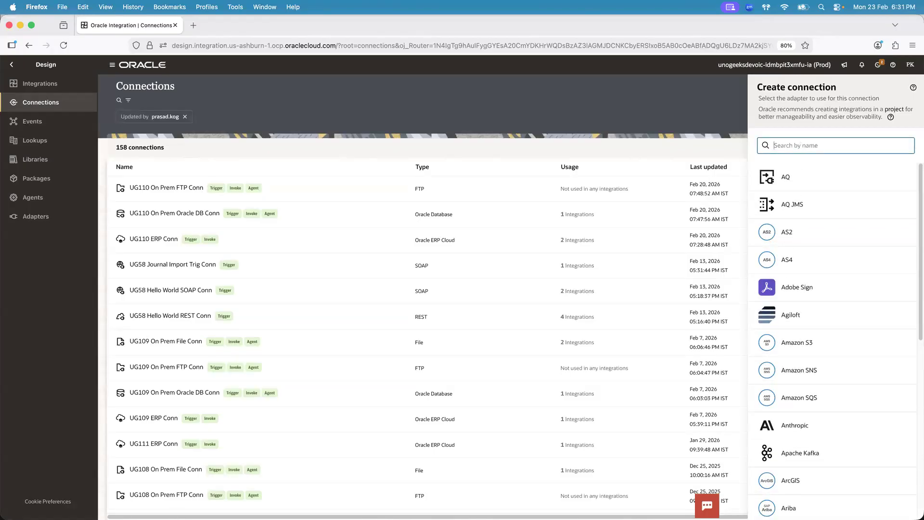
text(o)
click(816, 144)
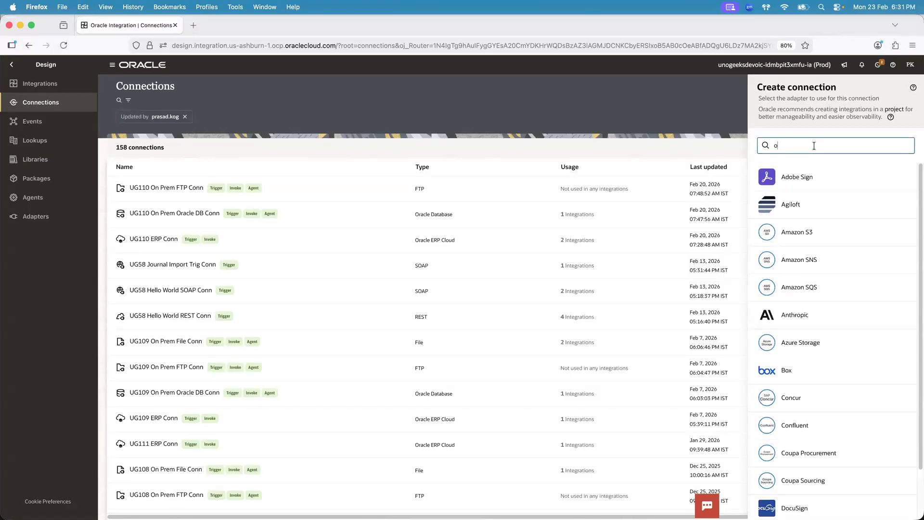
text(racle erp)
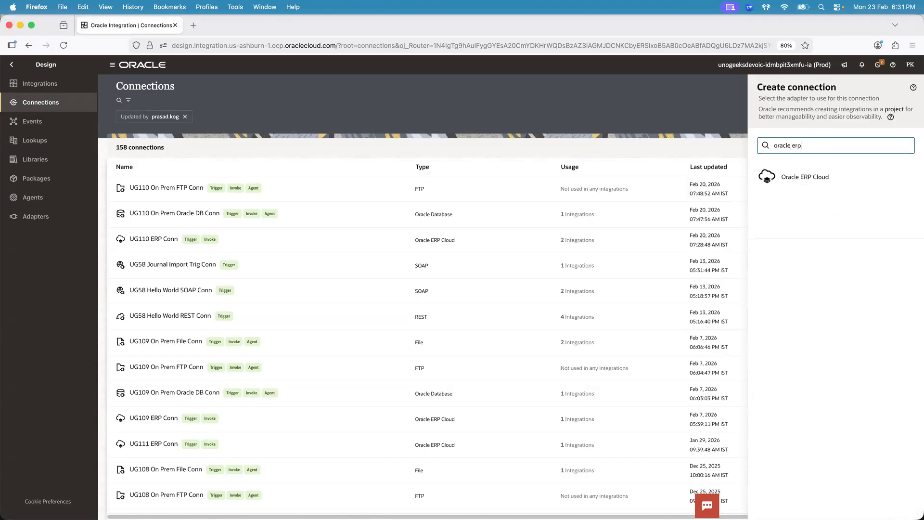
click(804, 177)
Switch to Chrome and view the Salesforce New Account form followed by the Oracle invoice creation page
key(super+Tab)
key(super+Tab)
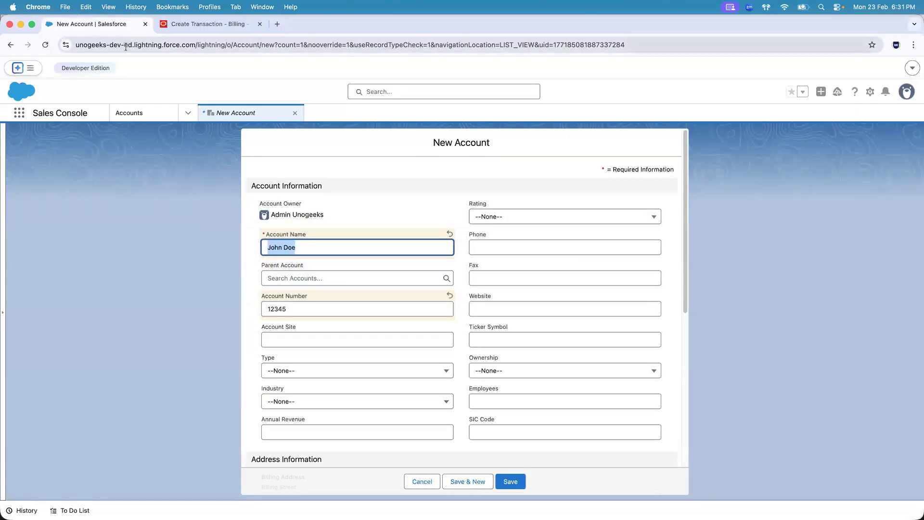
click(194, 25)
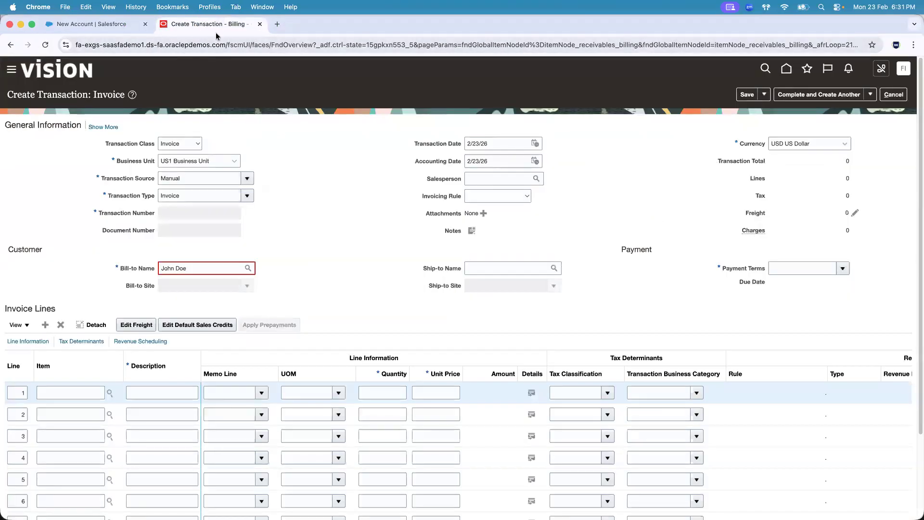
Switch to Firefox and name the new Oracle ERP Cloud connection UG112 ERP Conn
key(super+Tab)
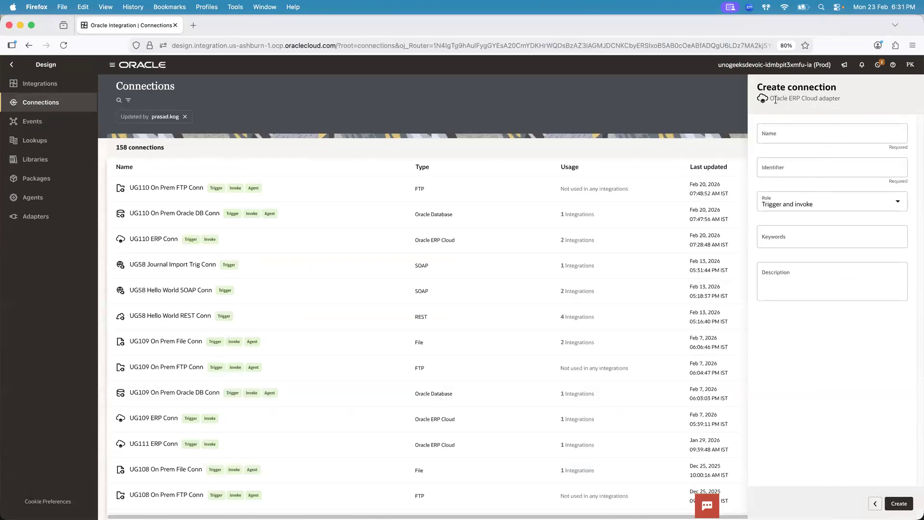
click(794, 137)
text(UG112 )
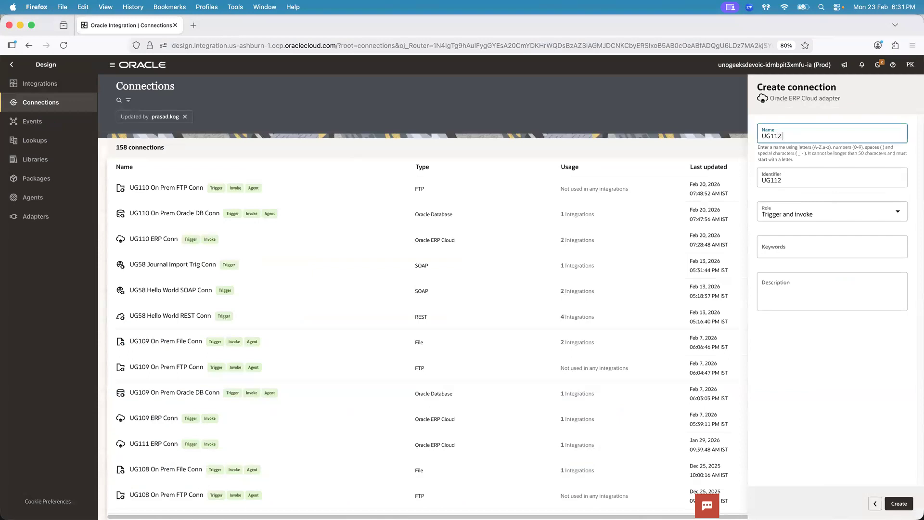
text(ERP Conn)
click(664, 26)
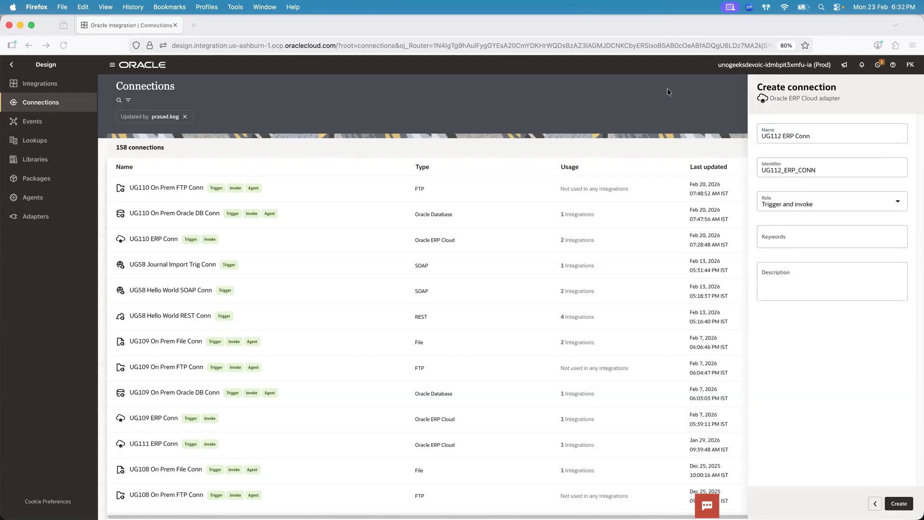
double_click(771, 135)
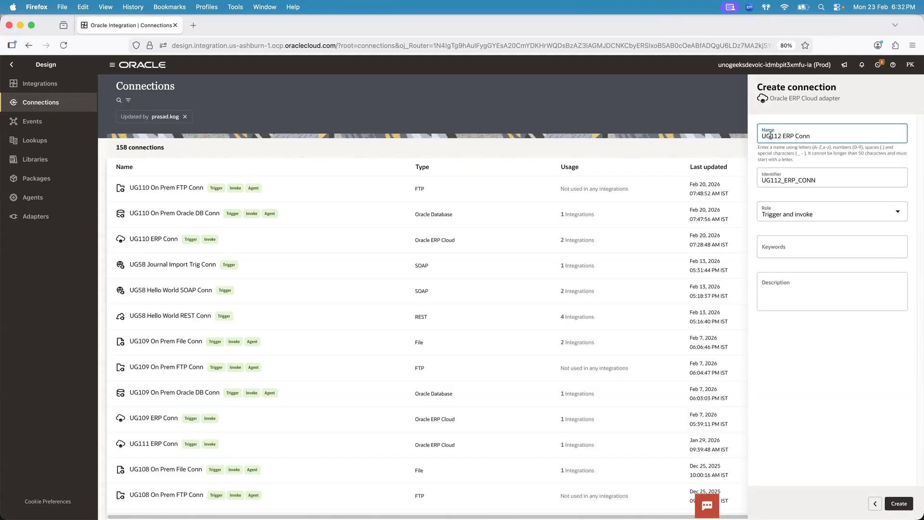
click(444, 14)
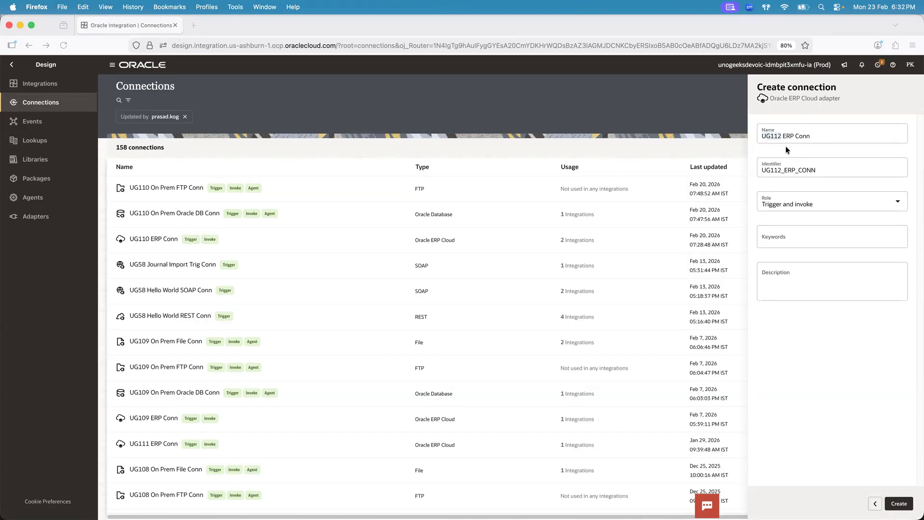
text(AB)
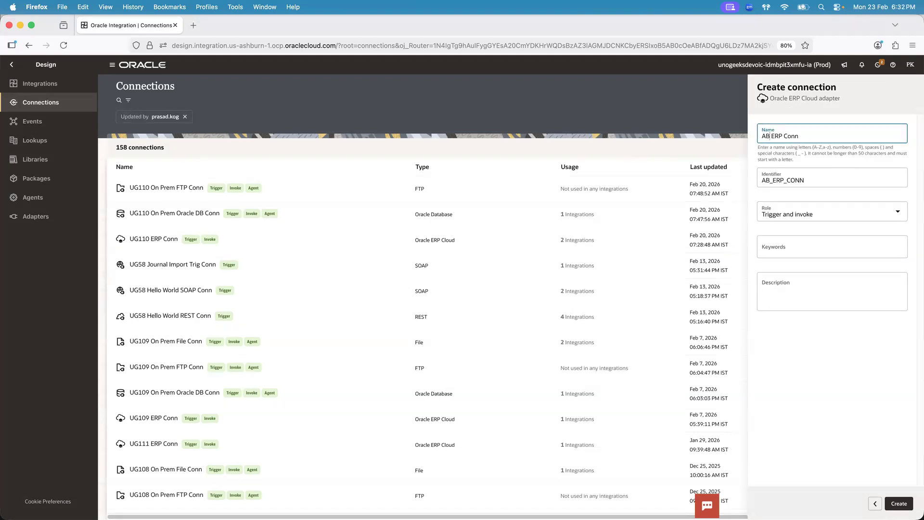
key(super+z)
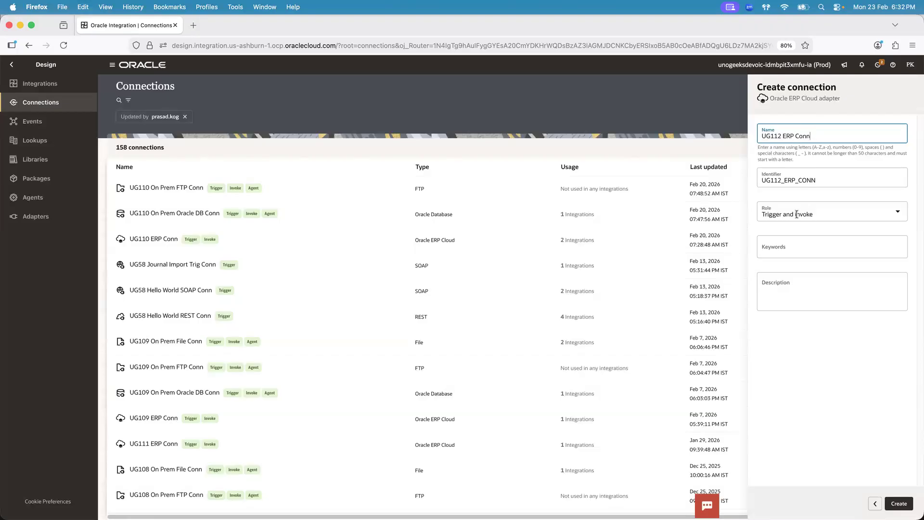
click(906, 503)
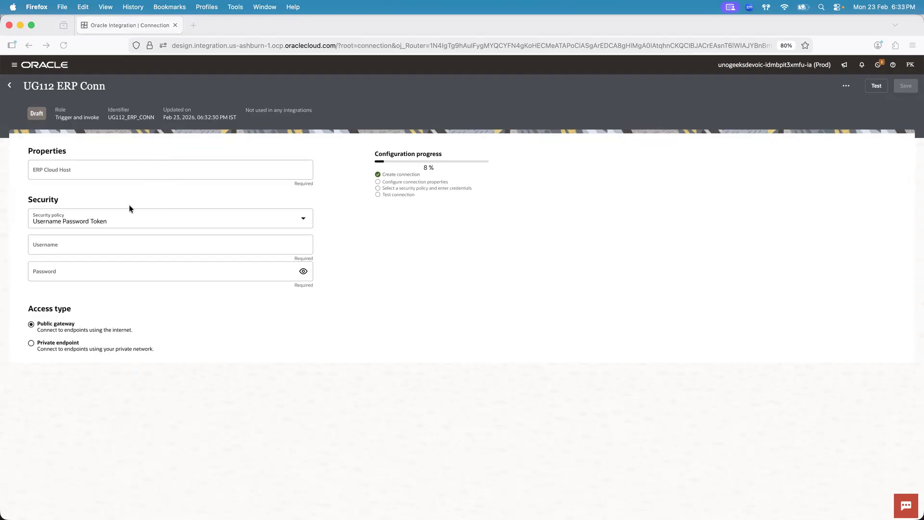
key(super+Tab)
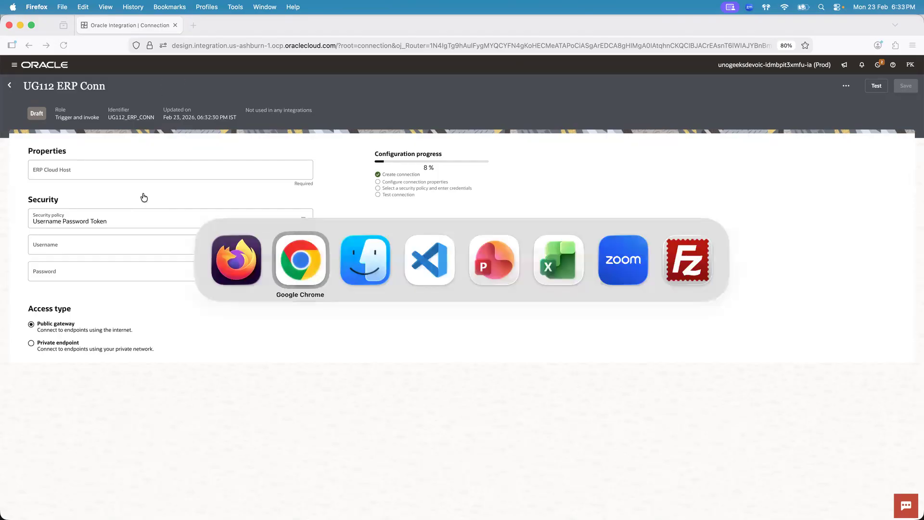
click(192, 45)
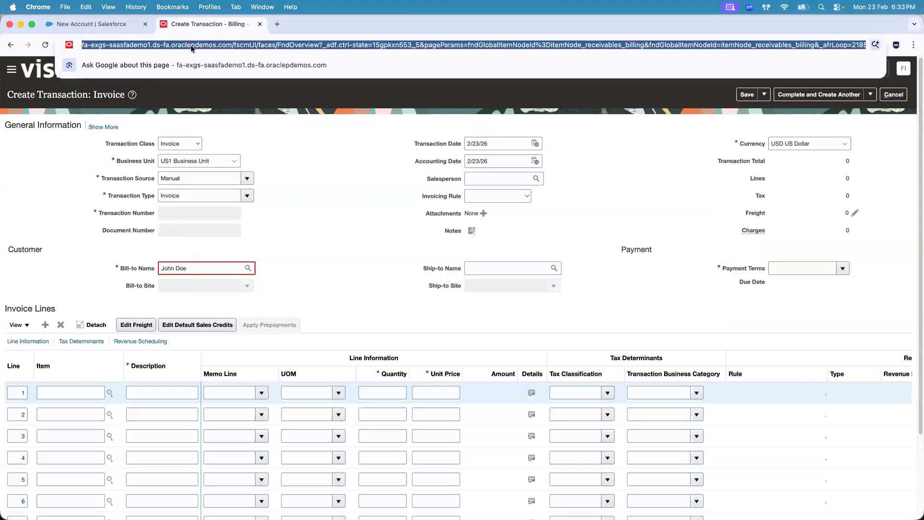
click(191, 45)
drag(254, 46, 80, 44)
key(super+c)
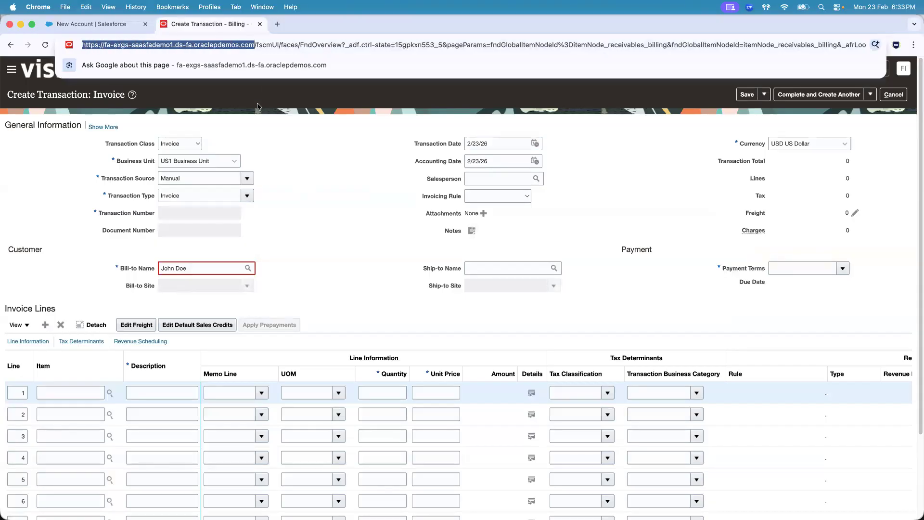
click(261, 117)
key(super+Tab)
click(127, 167)
key(super+v)
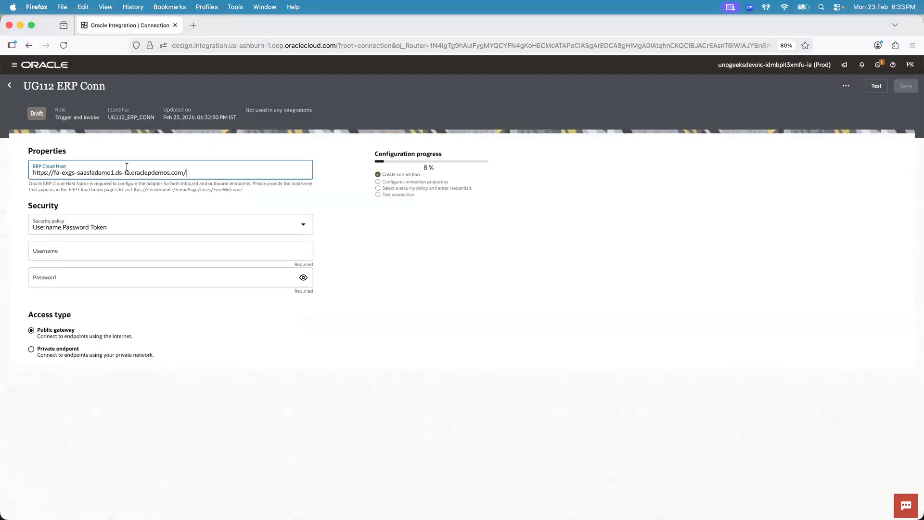
key(BackSpace)
click(139, 150)
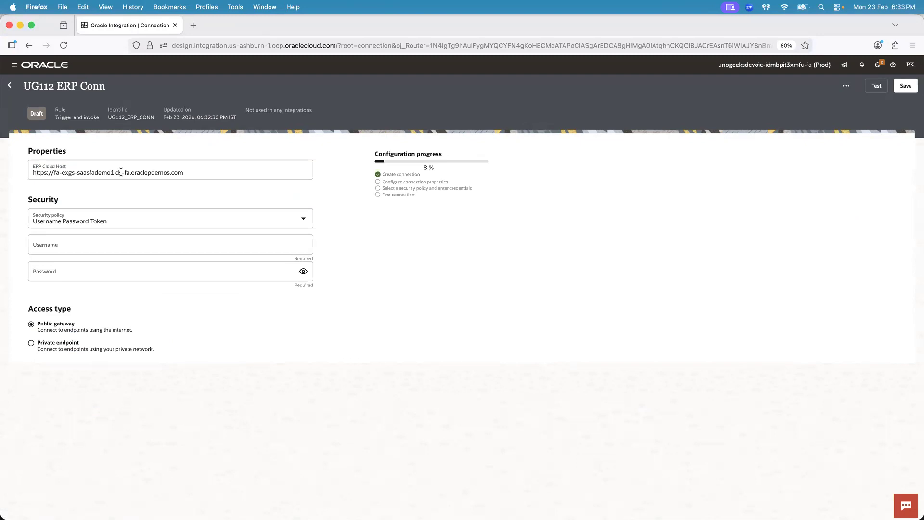
Enter fin_impl as the username under the Username Password Token security policy
key(super+Tab)
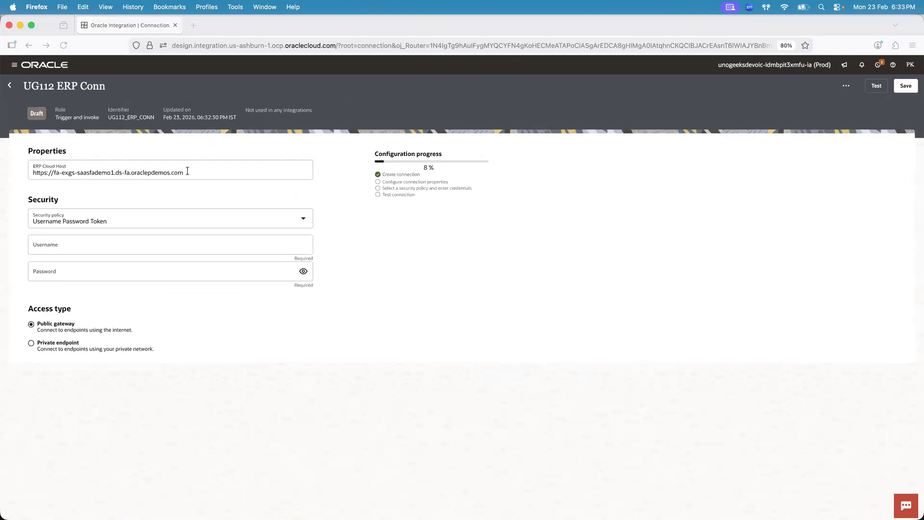
click(114, 243)
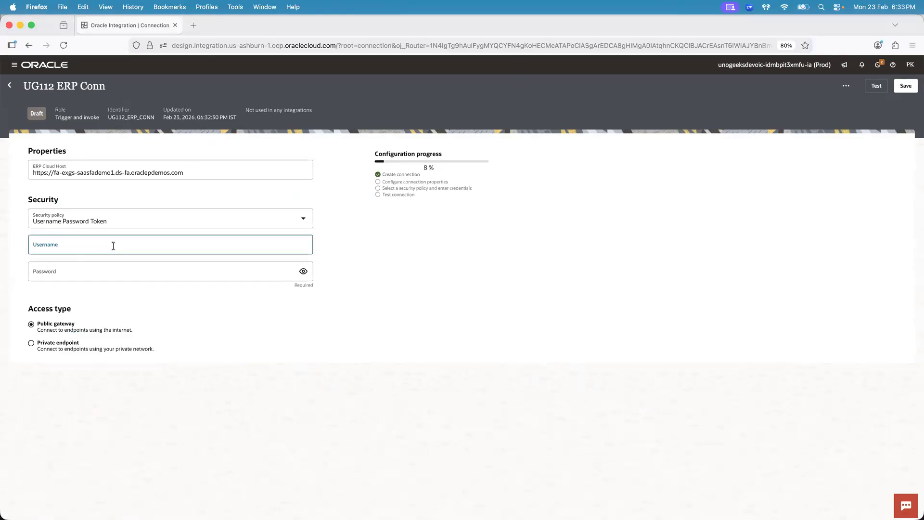
text(fin_impl)
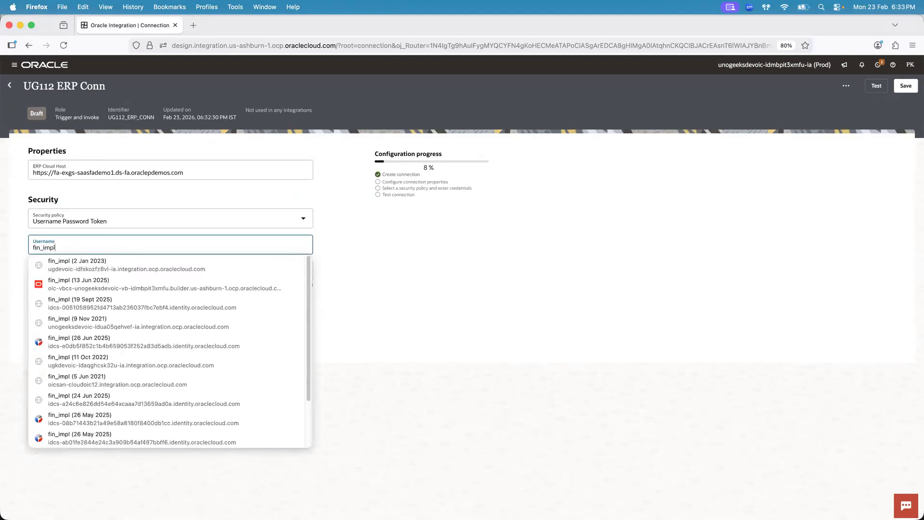
key(Tab)
click(474, 209)
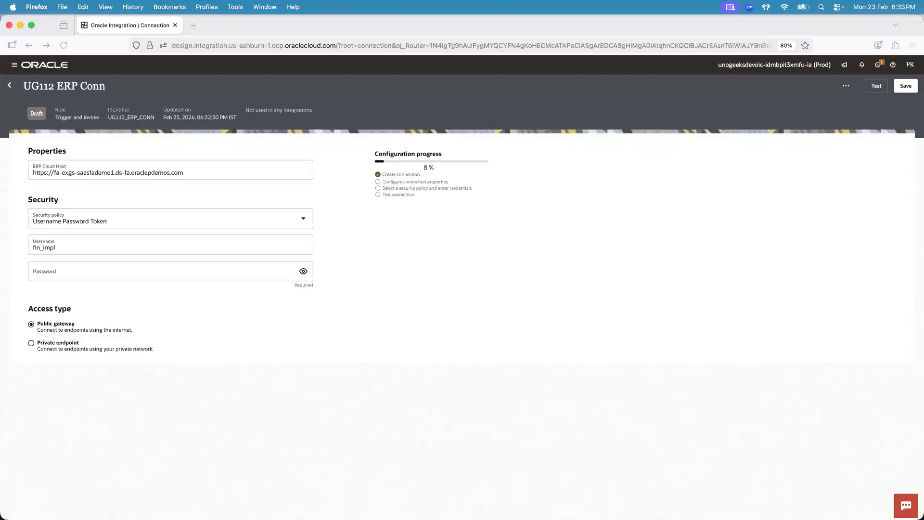
Paste the ERP account password into the connection's security settings and test the connection
key(super+Tab)
key(super+Tab)
click(128, 274)
key(super+v)
click(536, 250)
click(880, 91)
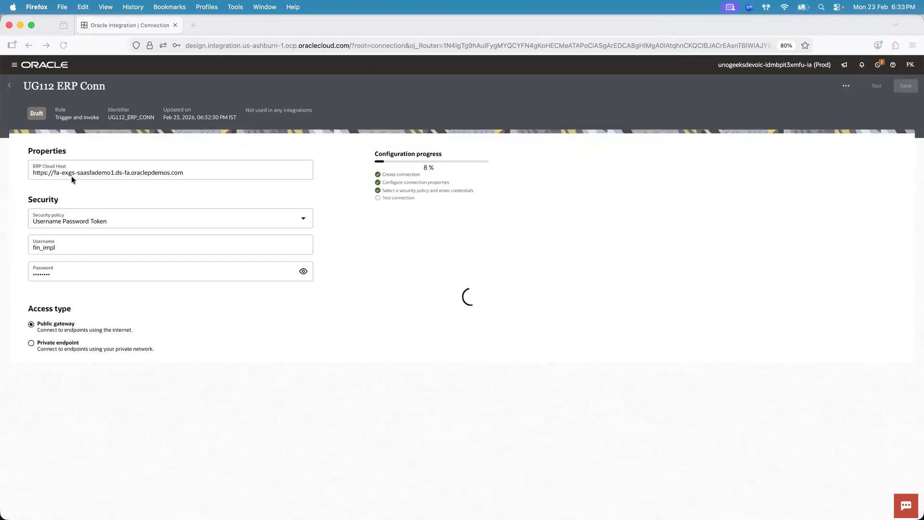
Check the ERP page address in Chrome, return to Firefox, and save the UG112 ERP Conn connection while exiting it
key(super+Tab)
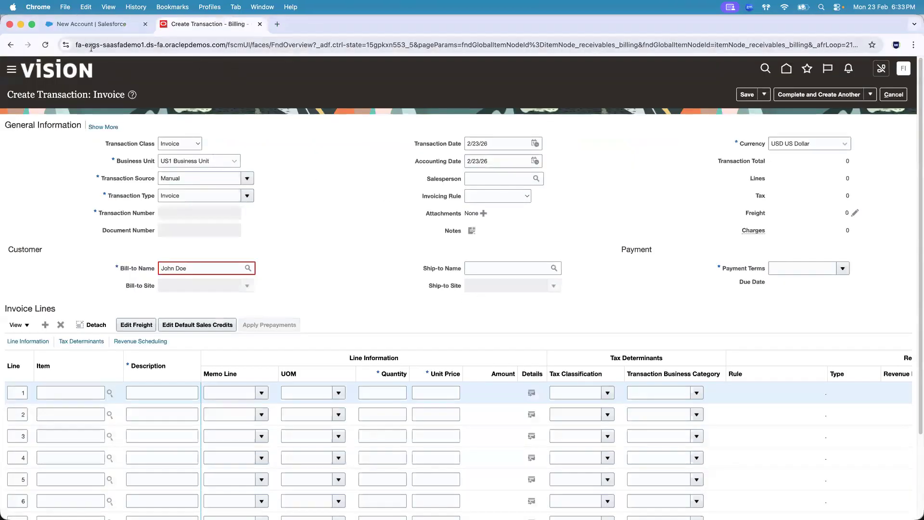
key(super+Tab)
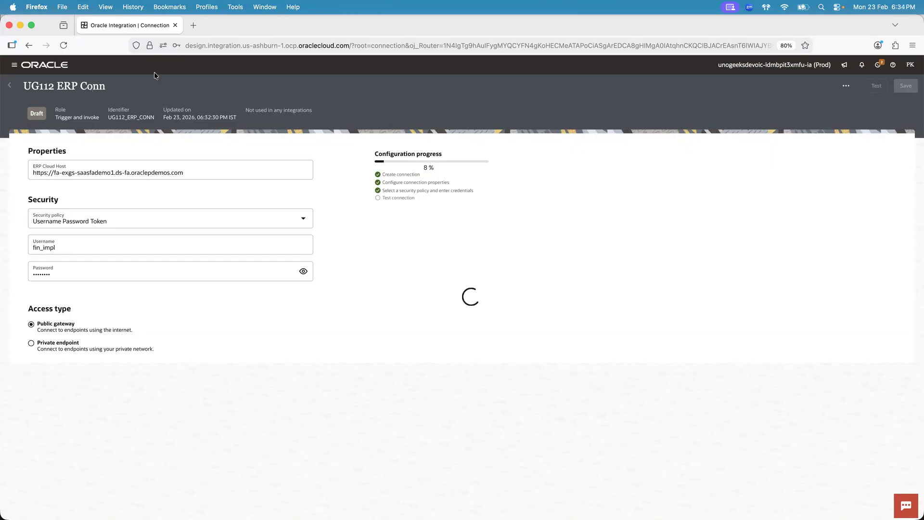
key(super+Tab)
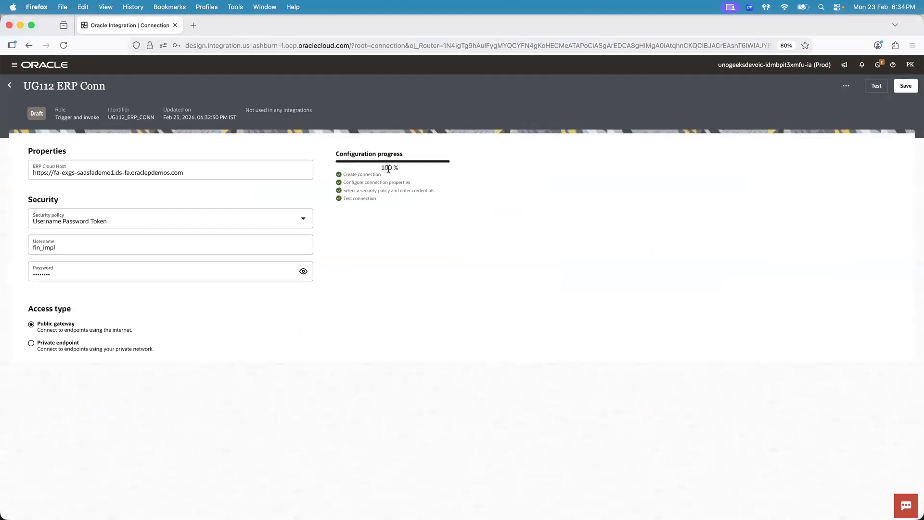
click(10, 85)
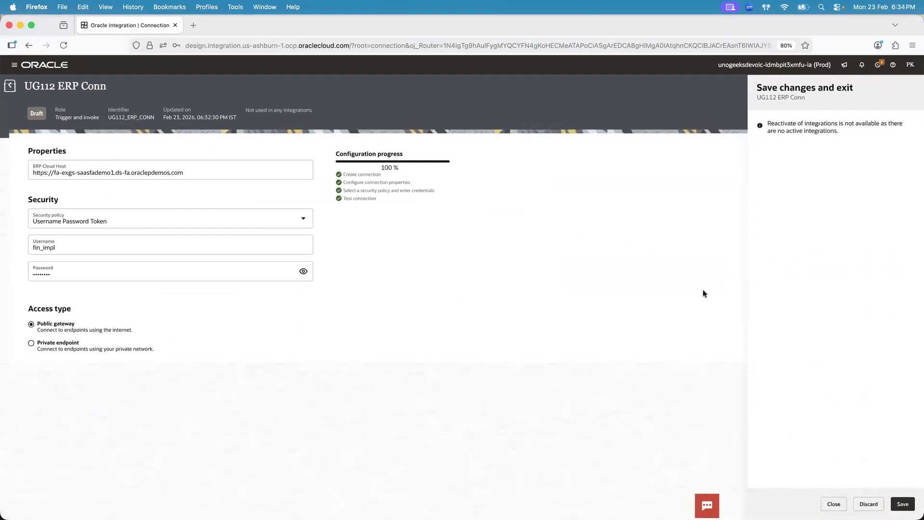
click(902, 504)
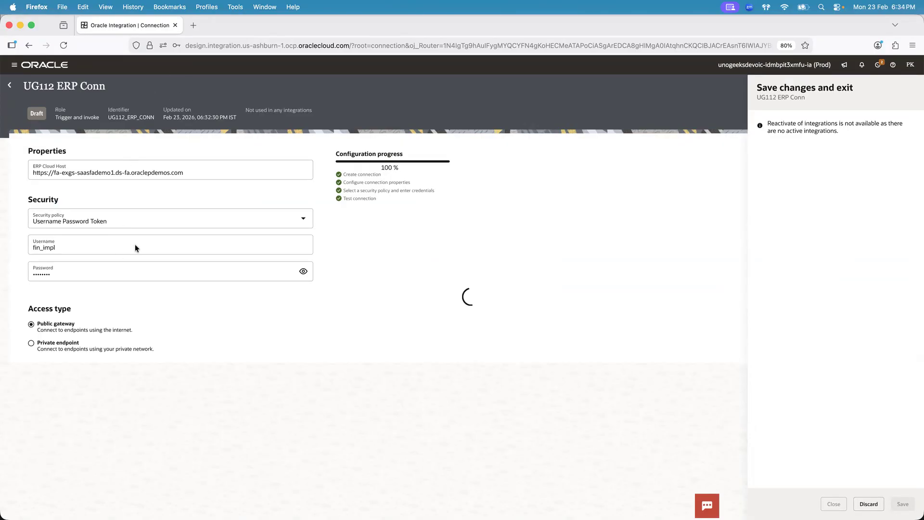
key(super+Tab)
key(super+Tab)
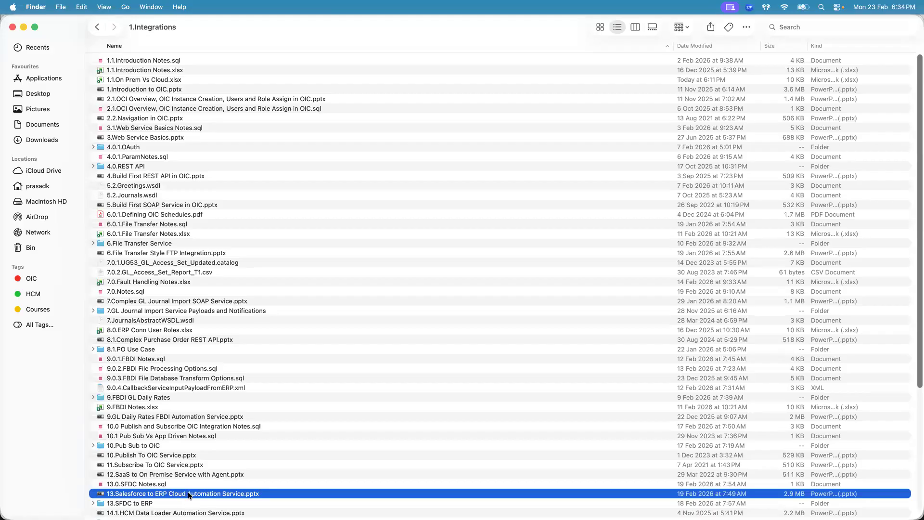
key(super+Tab)
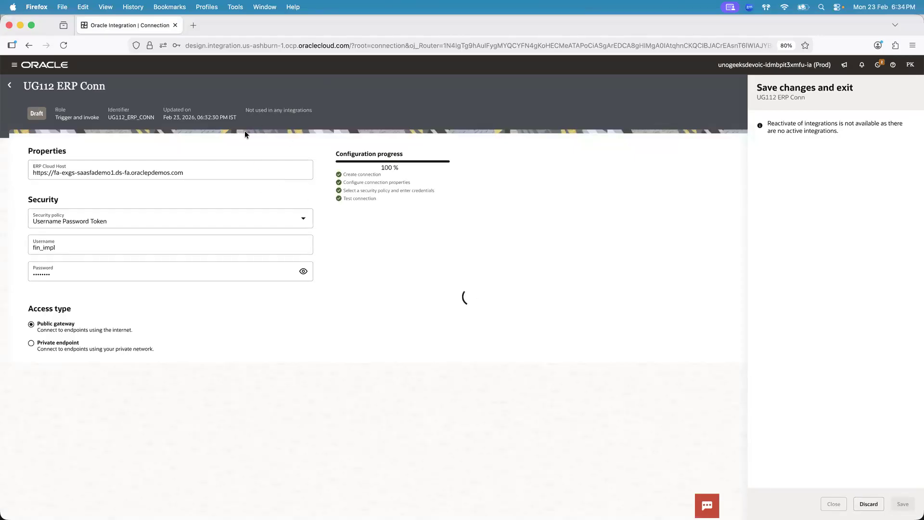
Switch to VS Code and review the notes on creating Salesforce and ERP Cloud connections and building the integration flow
key(super+Tab)
key(super+Tab)
key(super+Tab)
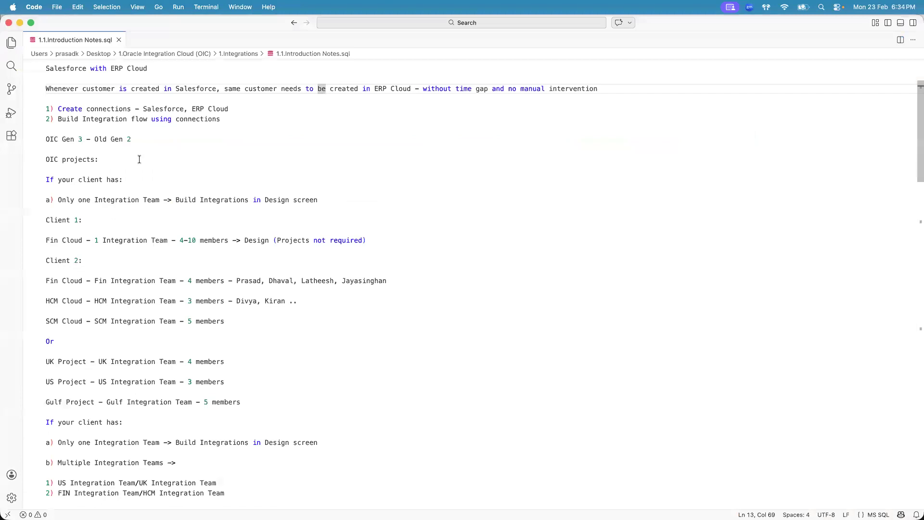
click(192, 86)
click(375, 89)
click(111, 109)
click(159, 108)
click(220, 109)
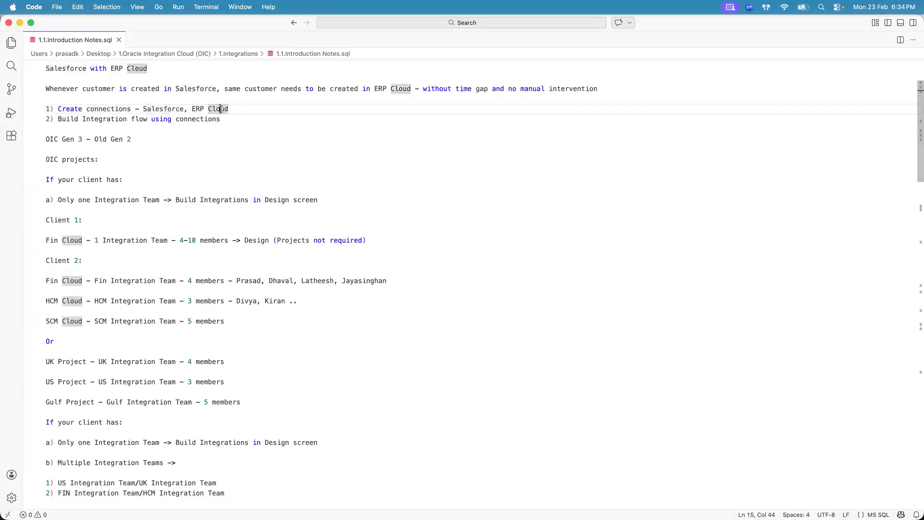
click(117, 119)
click(136, 119)
click(226, 116)
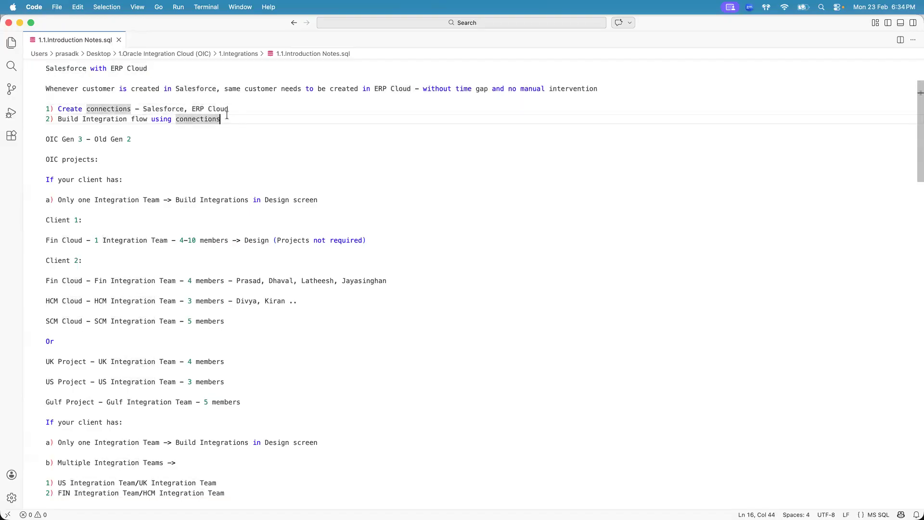
Back in Firefox, search the integrations for "UG58 Salesforce to ERP" and remove the Updated by filter
key(super+Tab)
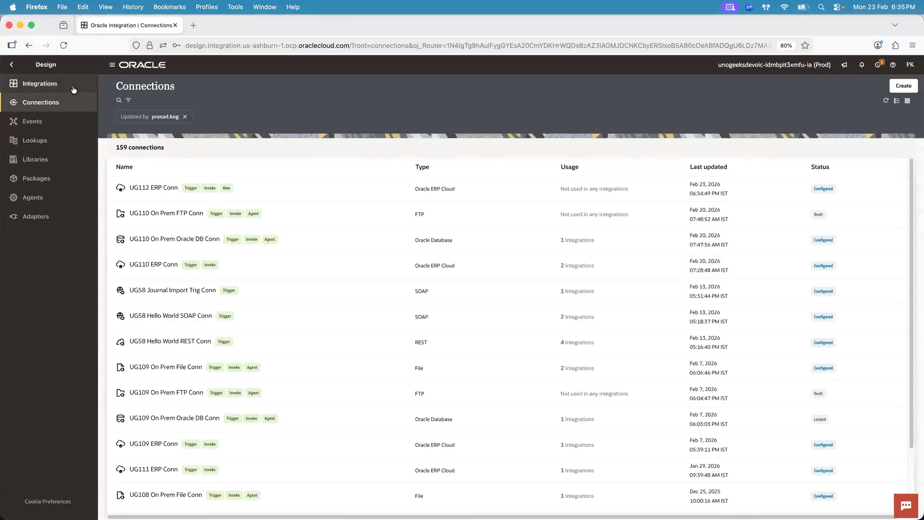
click(51, 83)
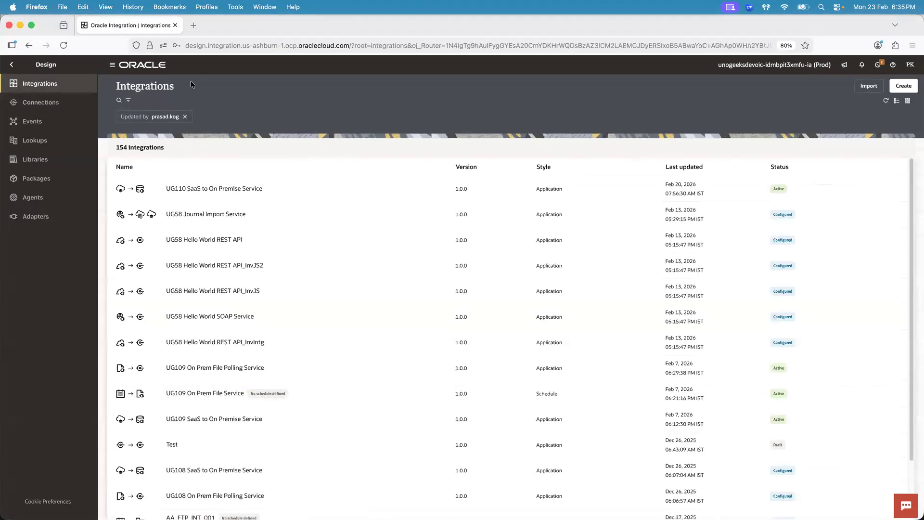
click(117, 101)
text(UG58 Salesforce)
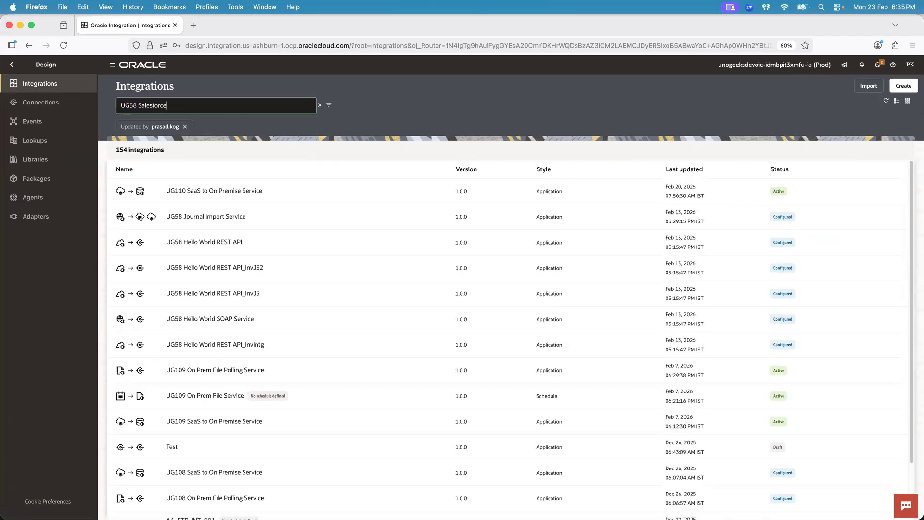
text( ti E)
text(o ERP)
click(185, 126)
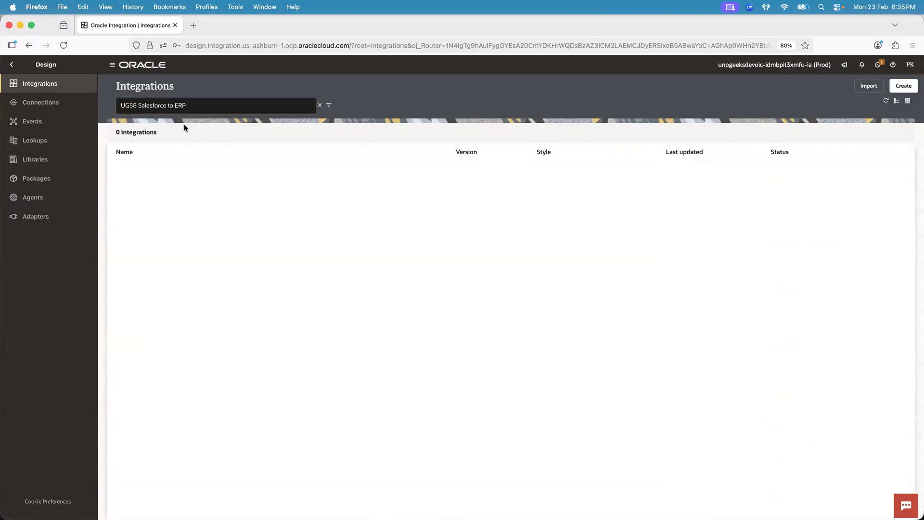
Unlock the UG58 Salesforce to ERP Service integration and confirm the unlock
mouse_move(265, 182)
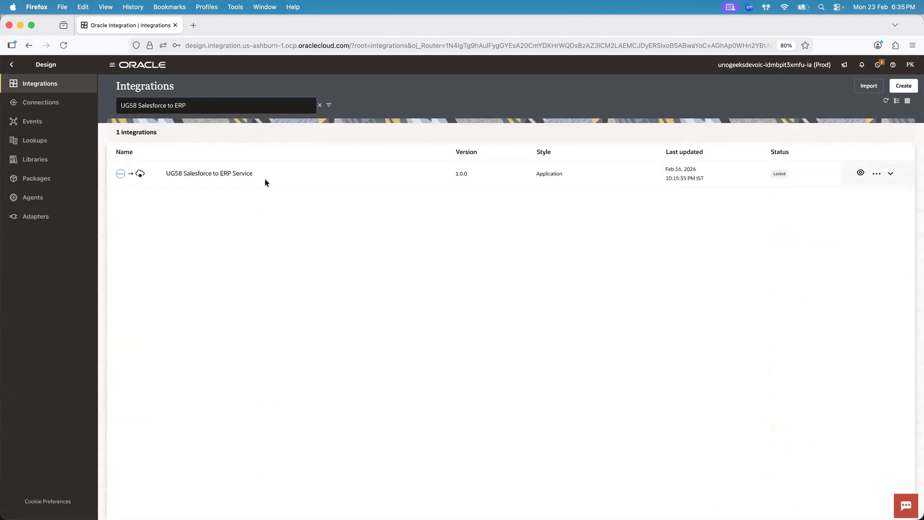
click(876, 173)
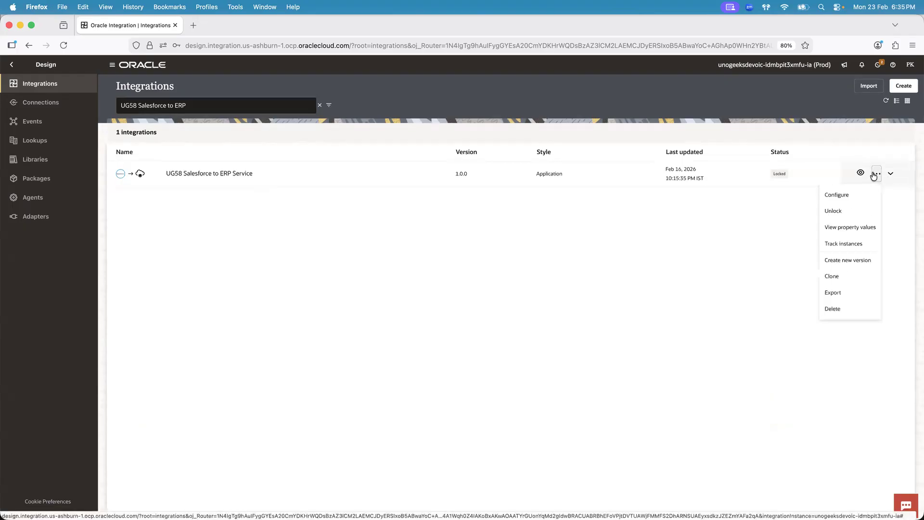
click(830, 215)
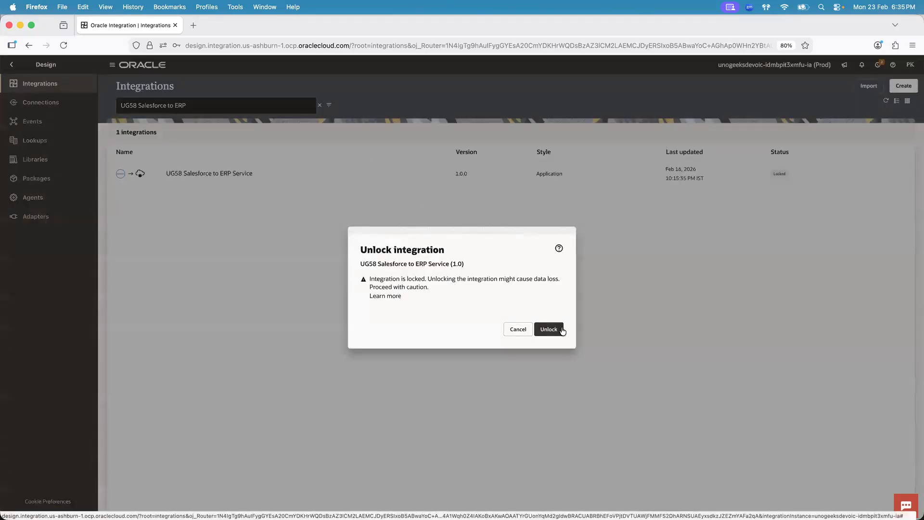
click(556, 330)
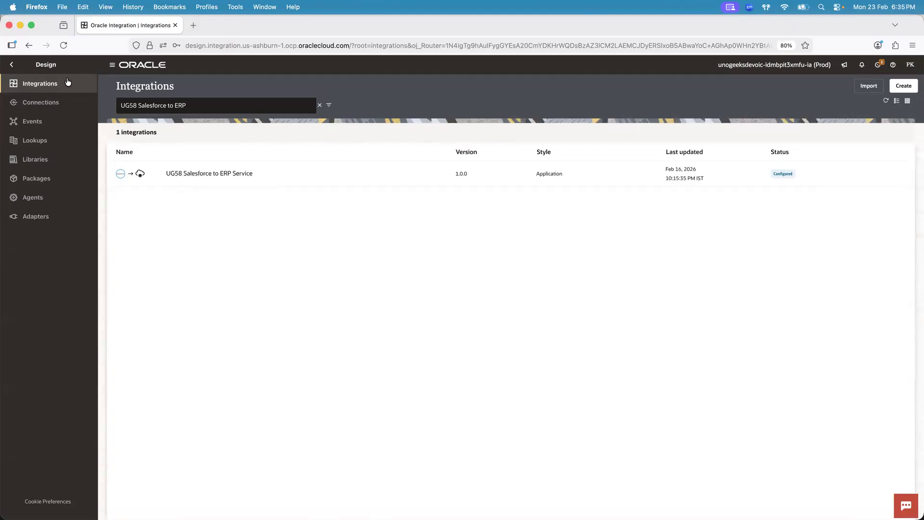
click(12, 66)
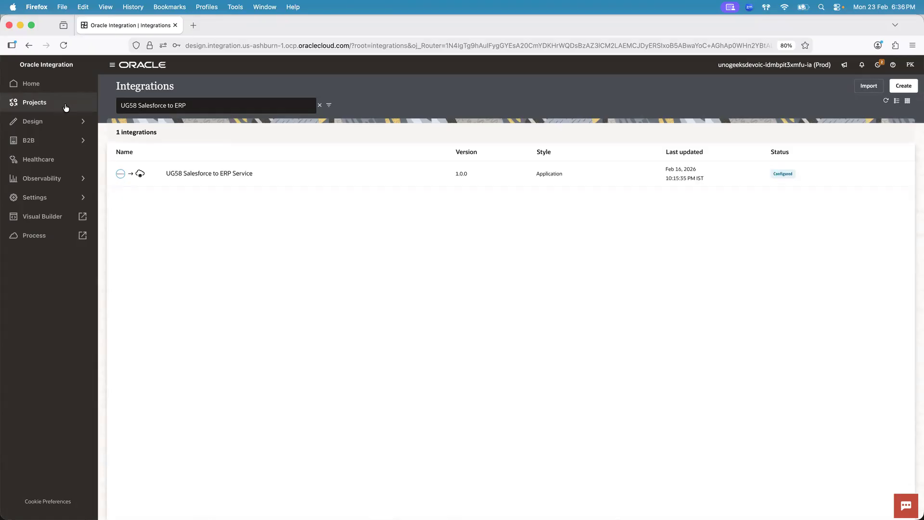
click(81, 121)
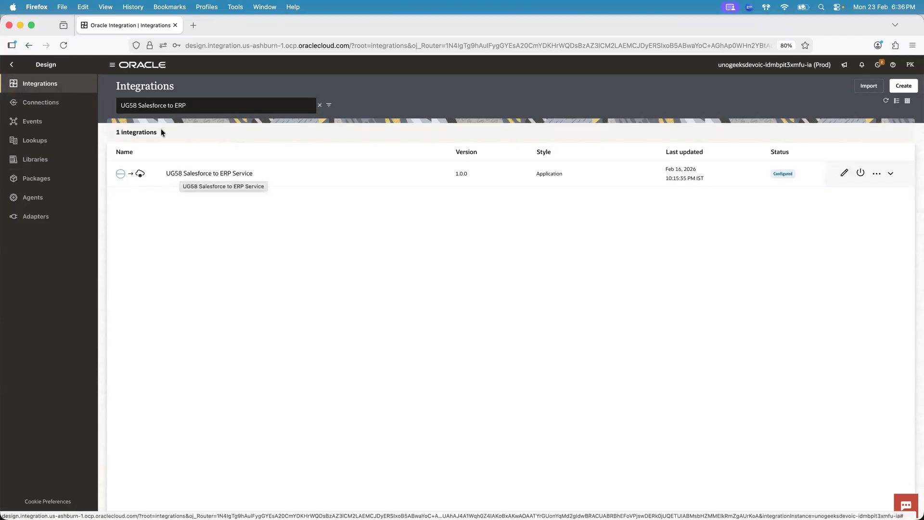
click(11, 64)
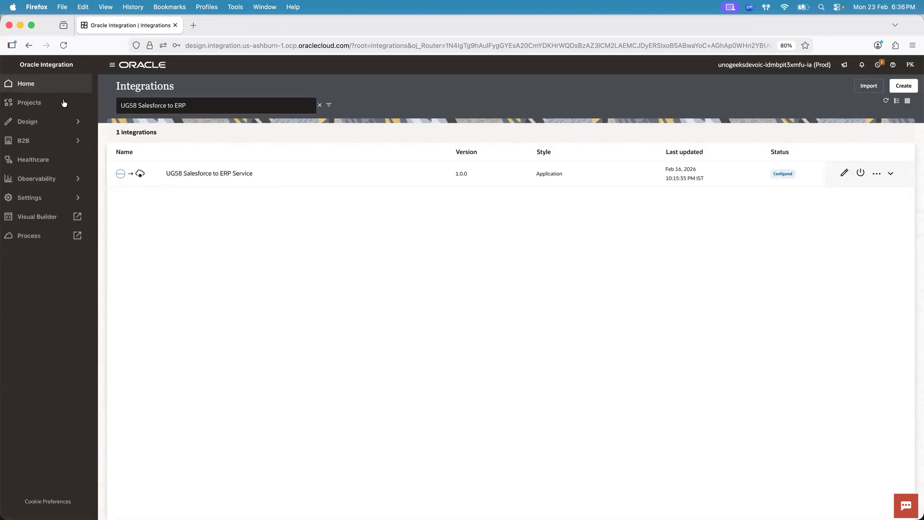
click(83, 121)
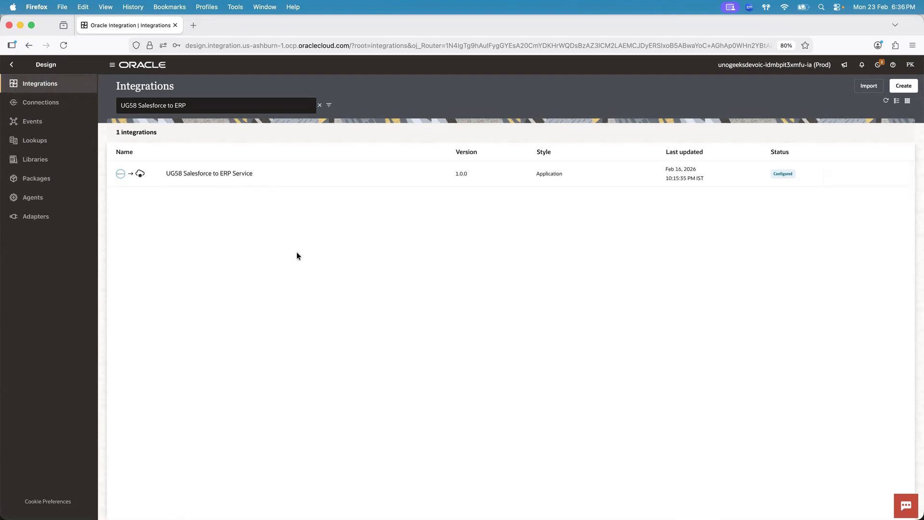
Switch to Chrome and compare the customer name in Salesforce's New Account form with the Bill-to Name on the ERP invoice
key(super+Tab)
key(super+Tab)
key(super+Tab)
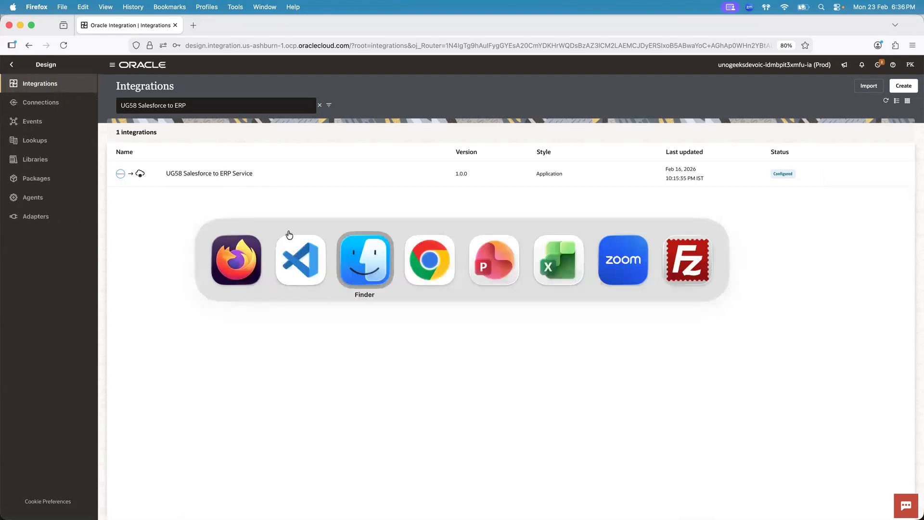
click(105, 25)
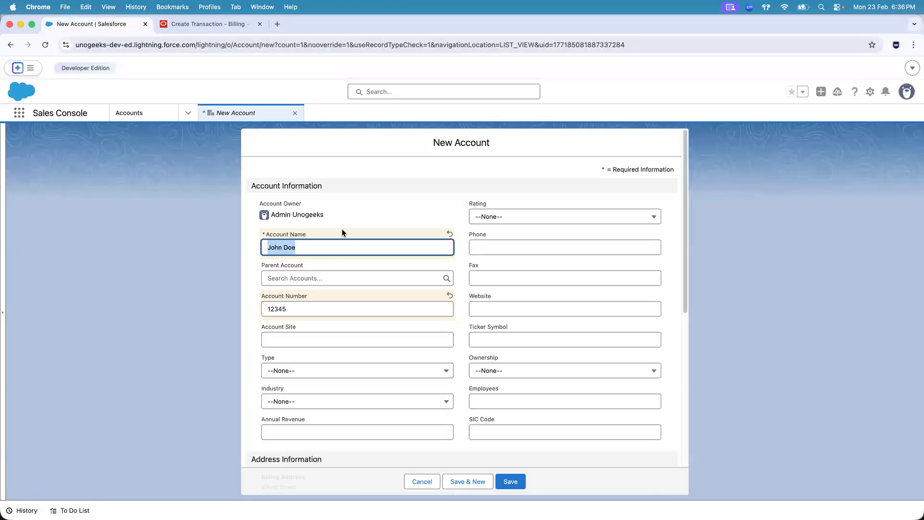
click(328, 248)
click(220, 26)
click(106, 26)
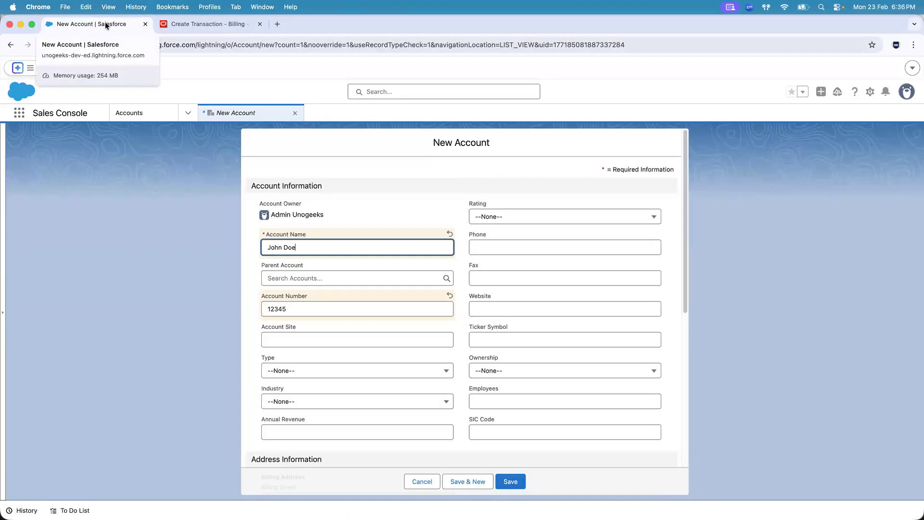
click(164, 237)
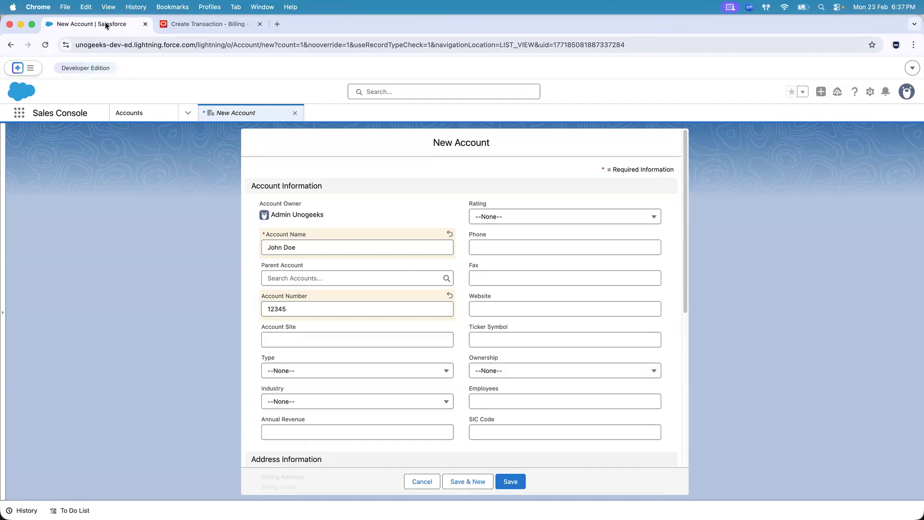
click(212, 24)
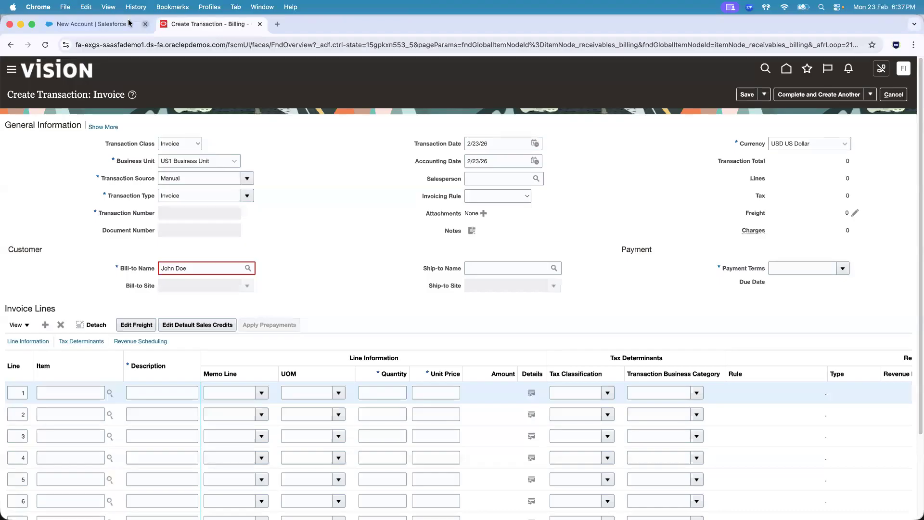
click(91, 24)
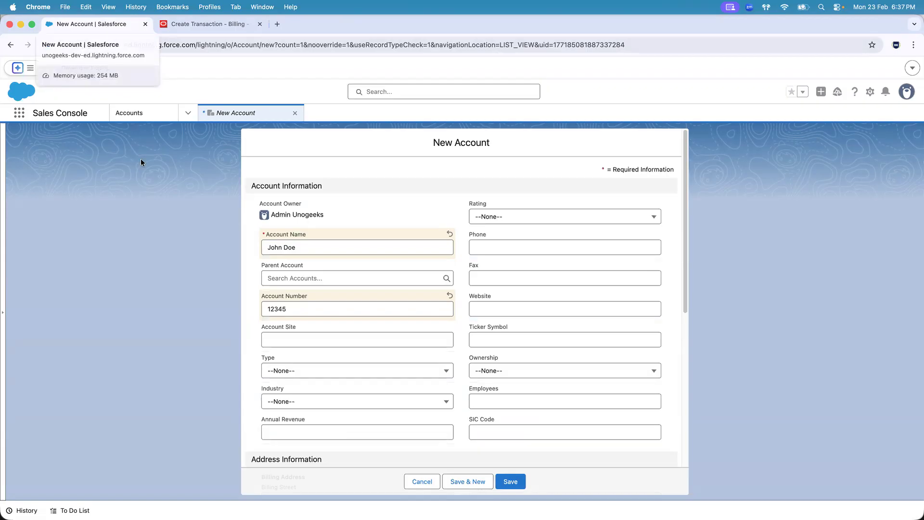
click(225, 23)
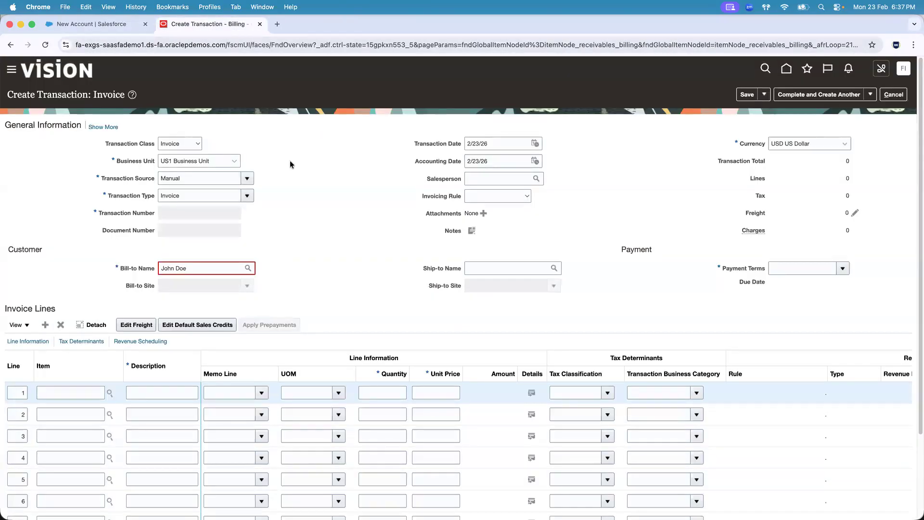
click(94, 24)
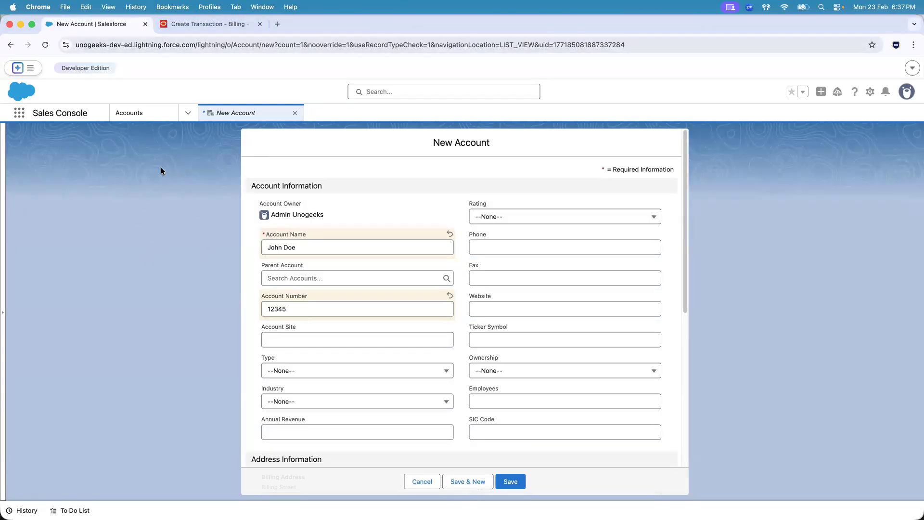
click(174, 23)
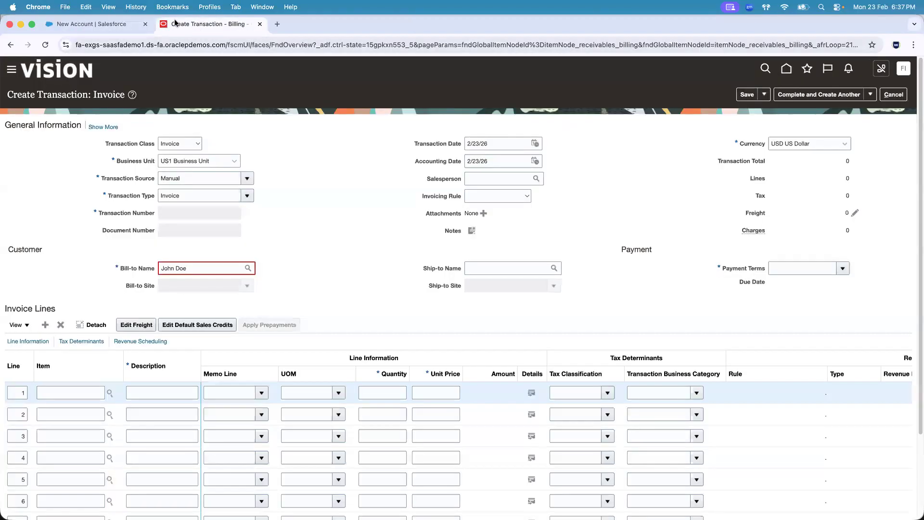
click(104, 24)
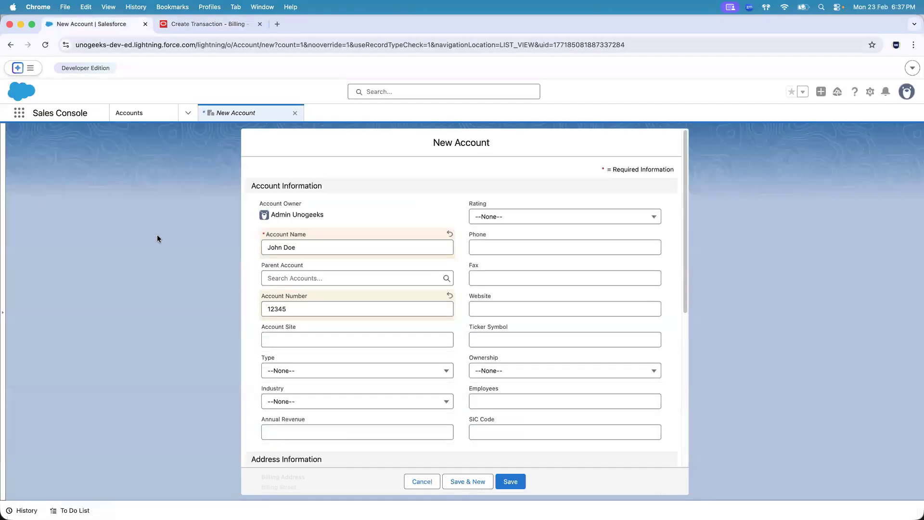
click(208, 27)
click(109, 20)
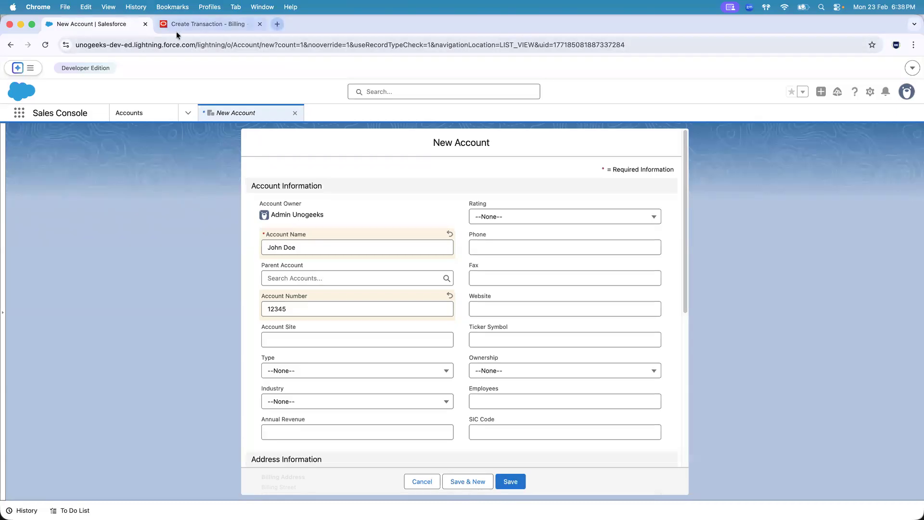
Open login.salesforce.com in a new browser tab and place it directly after the New Account tab
click(277, 24)
text(login.salesforce.com/?lt=de)
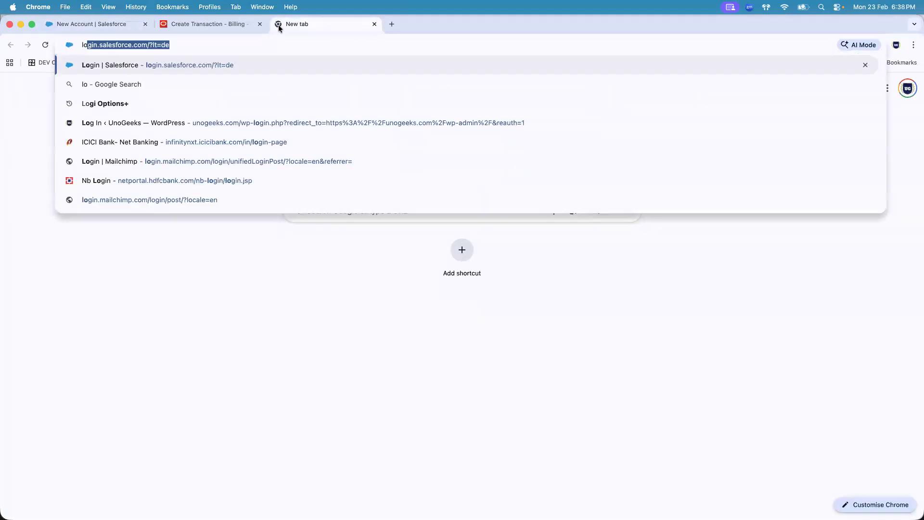
key(Return)
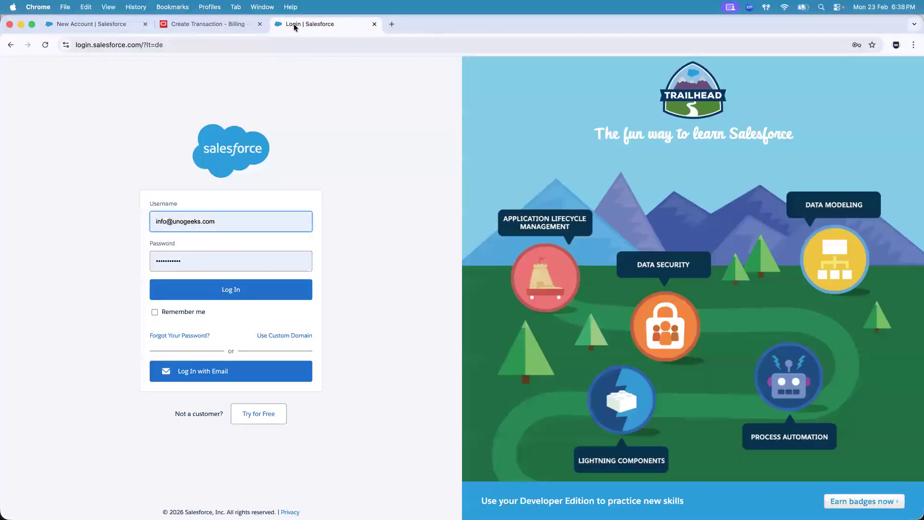
drag(293, 24, 201, 27)
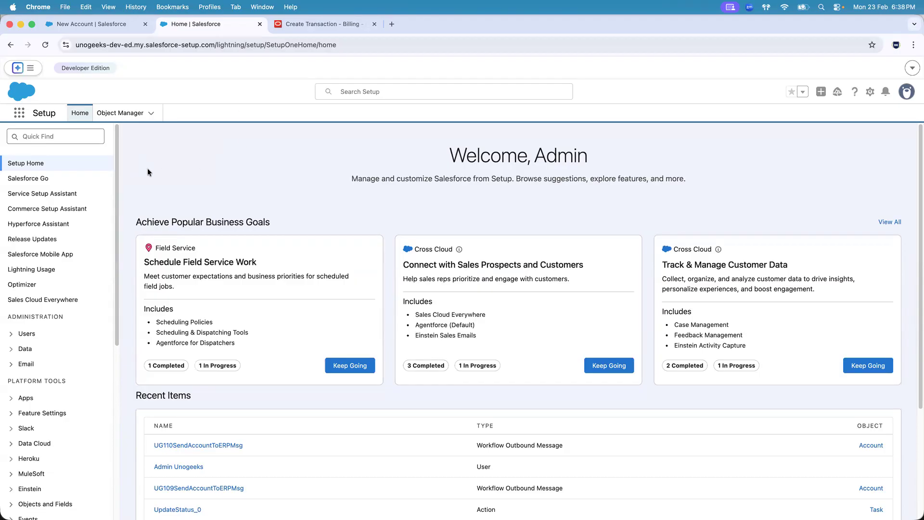
click(96, 24)
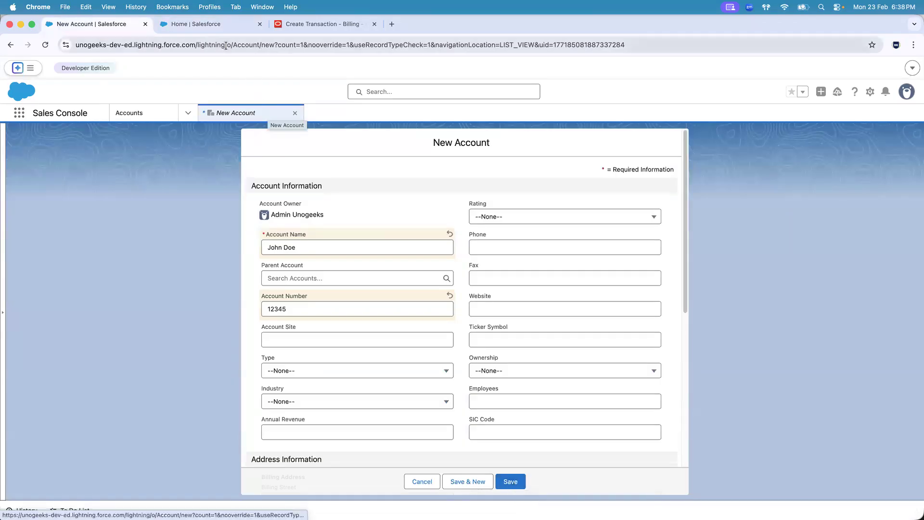
click(211, 24)
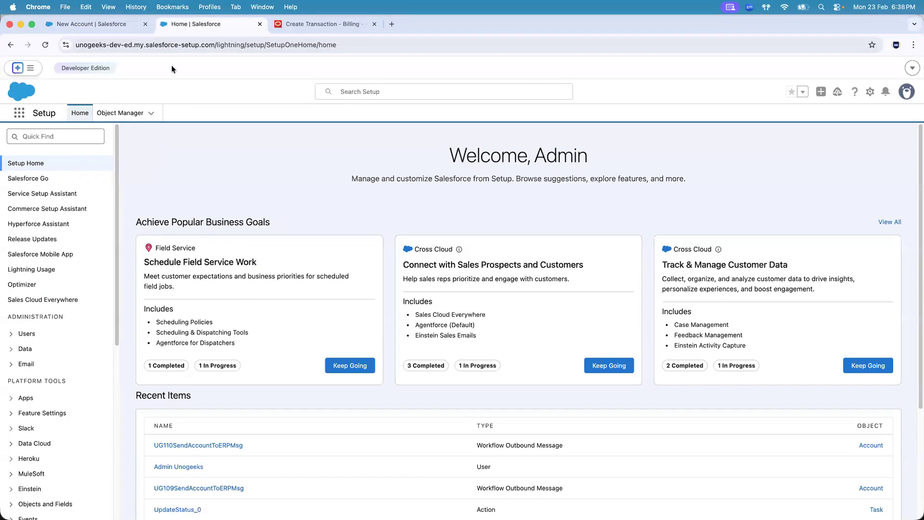
Open the Flows page under Process Automation in Salesforce Setup
drag(114, 158, 93, 284)
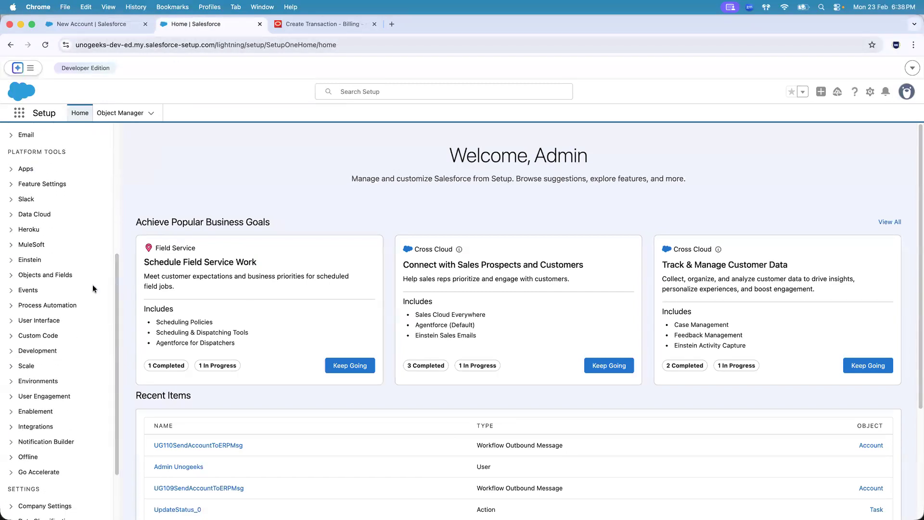
click(10, 305)
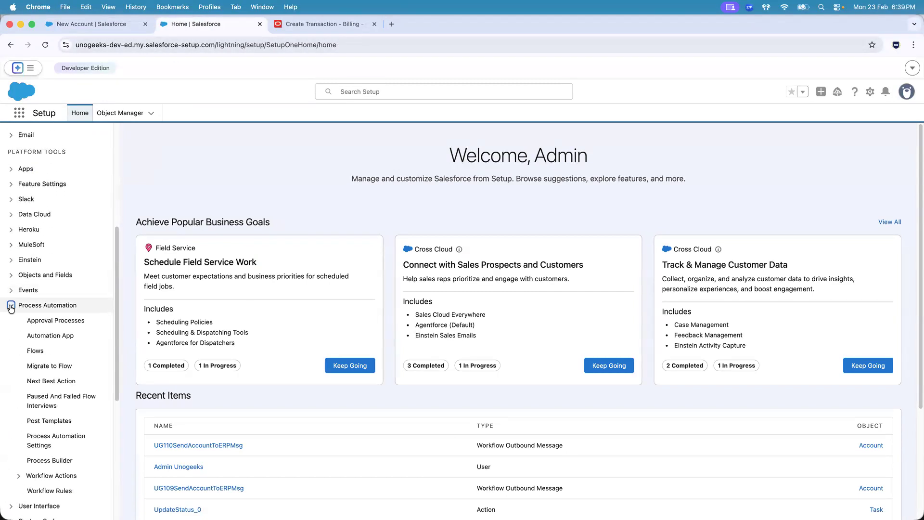
click(31, 350)
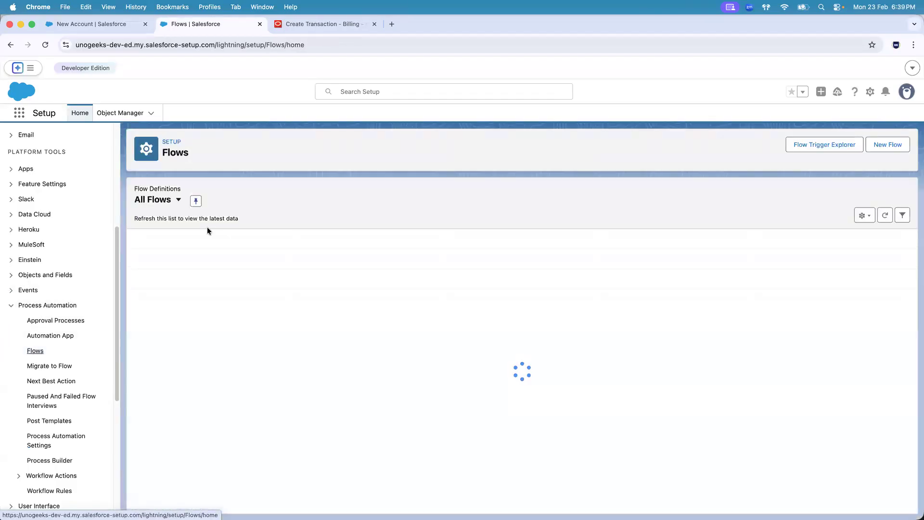
click(38, 354)
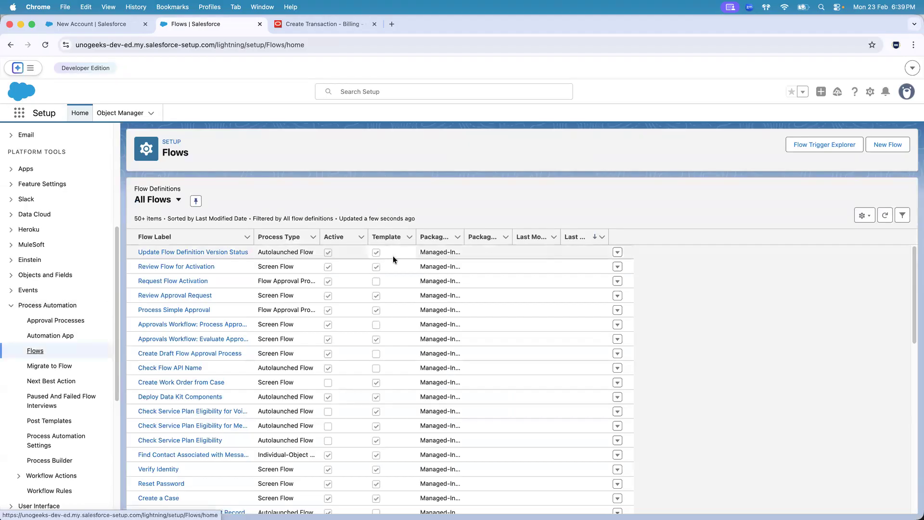
Look through the All Flows list, check its filter and display options, and sort the flows by Flow Label
drag(914, 274, 913, 489)
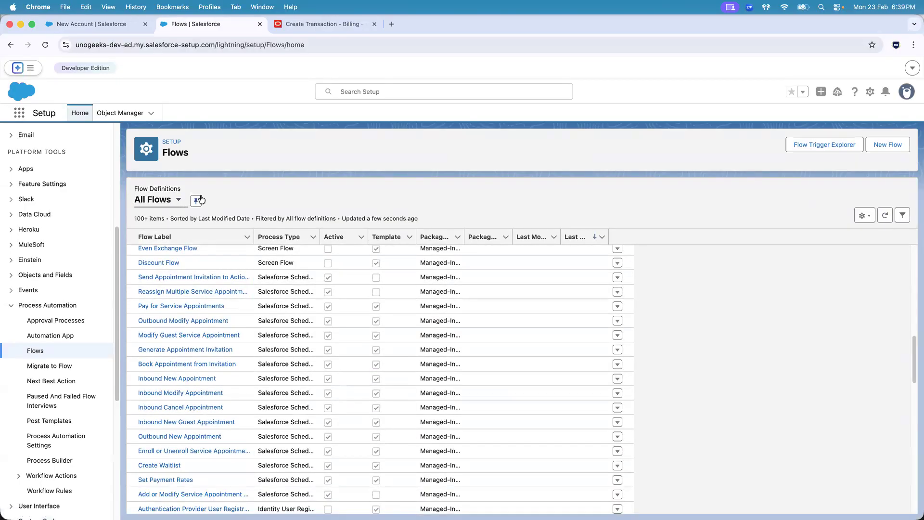
click(903, 216)
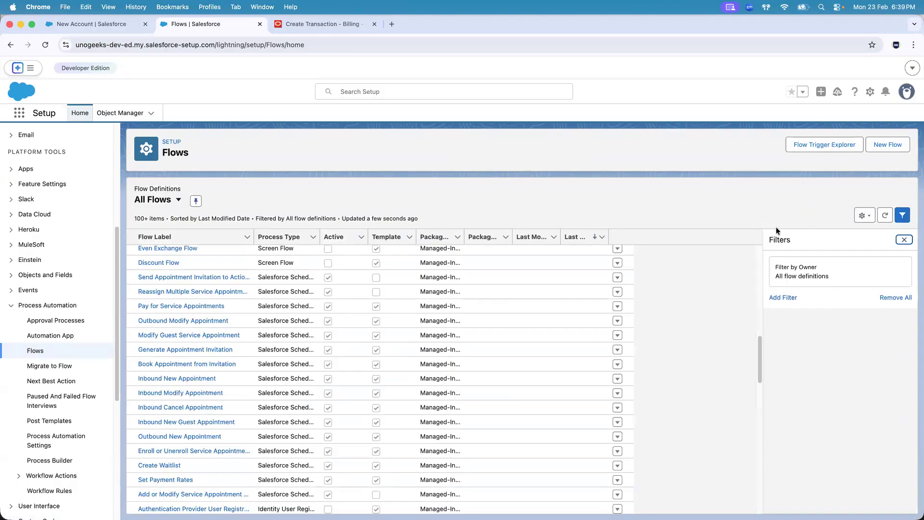
click(902, 238)
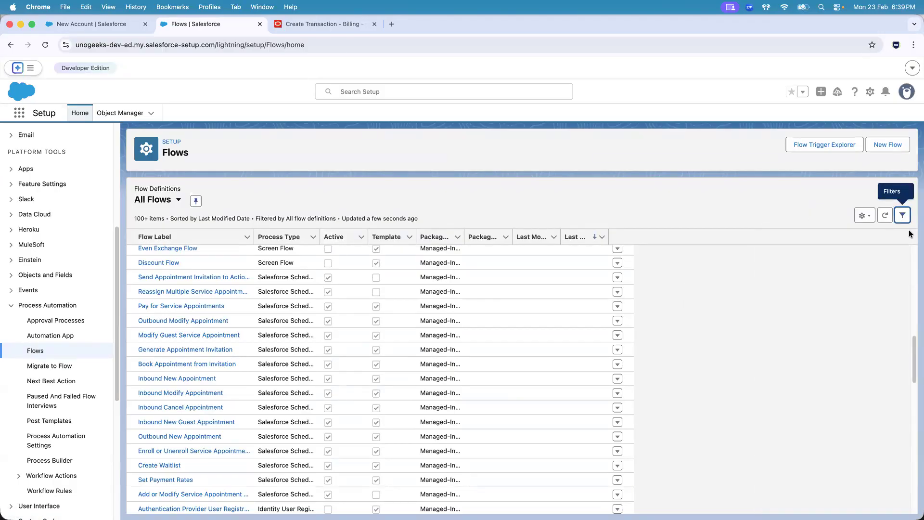
click(871, 216)
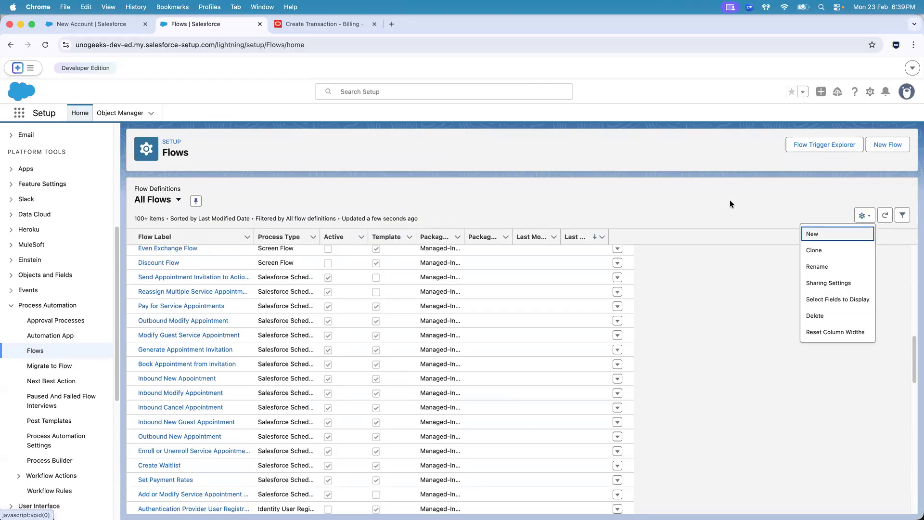
click(544, 201)
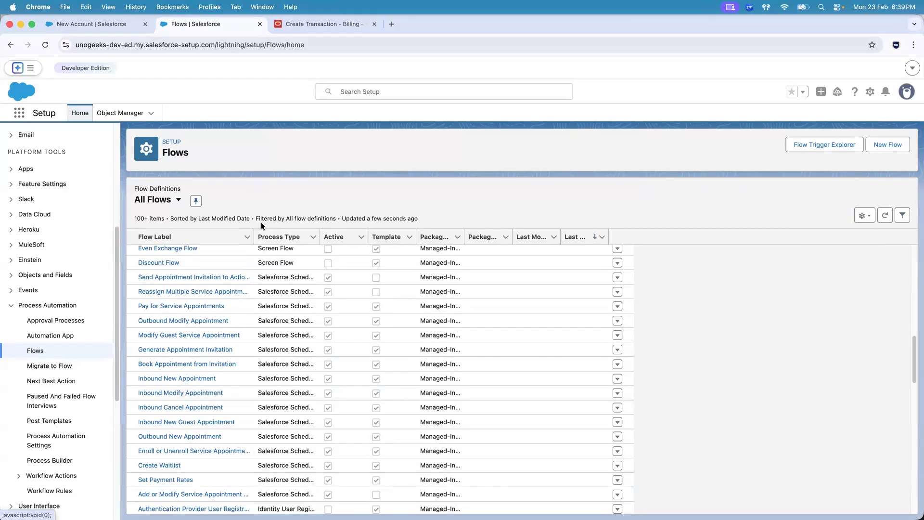
click(246, 238)
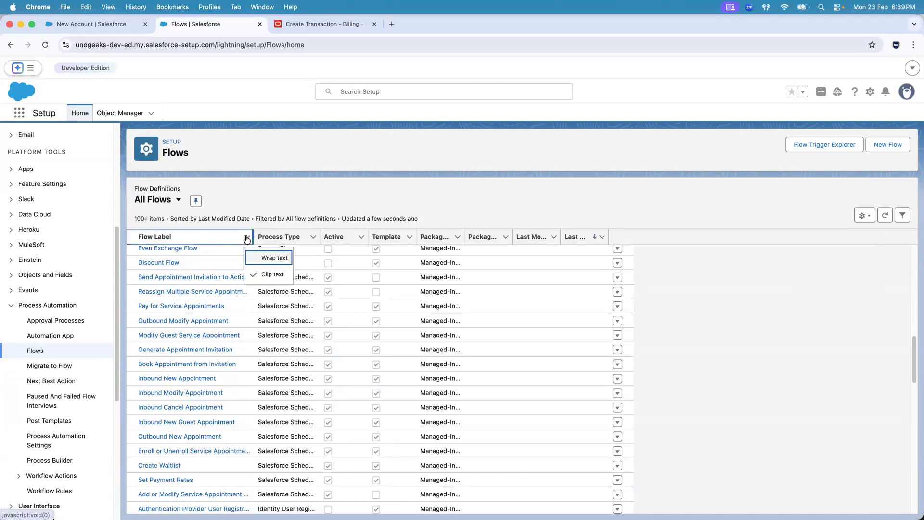
click(175, 238)
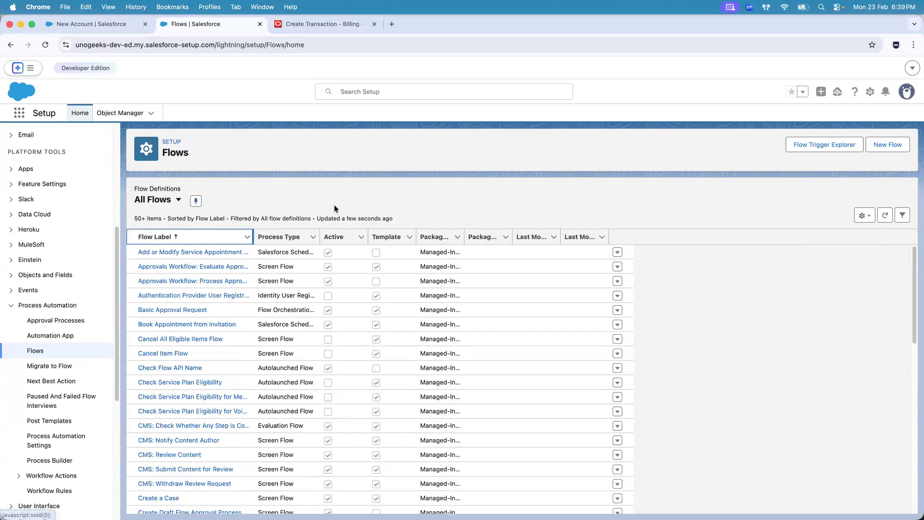
Open UG109SendAccountToERPFlow from the All Flows list and place its tab directly after the New Account tab
drag(914, 265, 914, 428)
scroll(522, 379, up, 1)
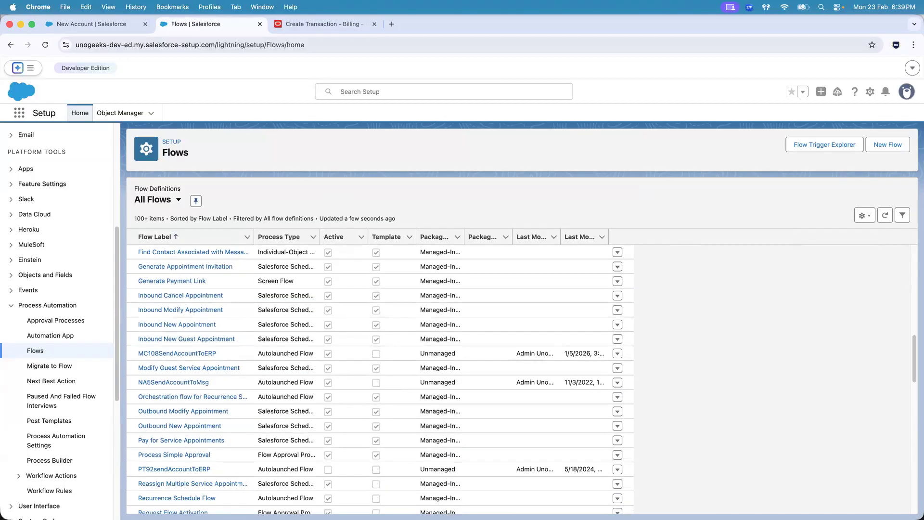
drag(913, 369, 914, 432)
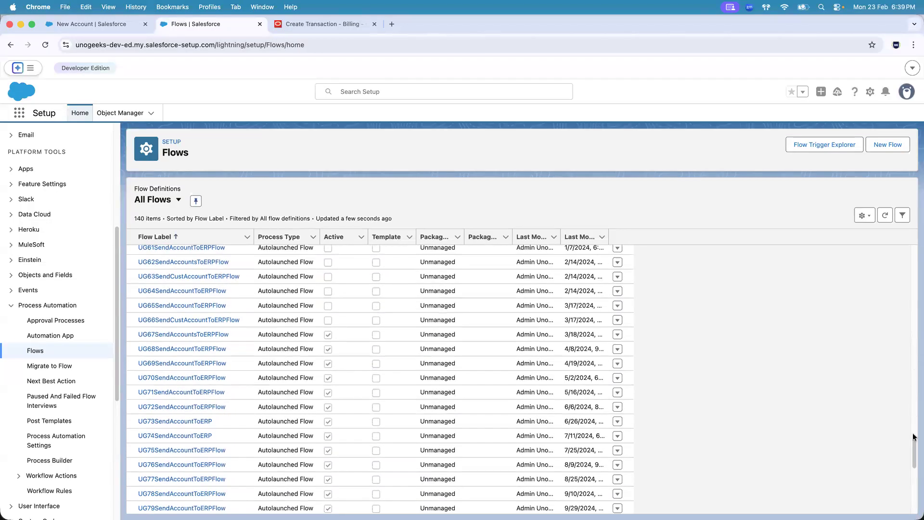
scroll(914, 432, down, 8)
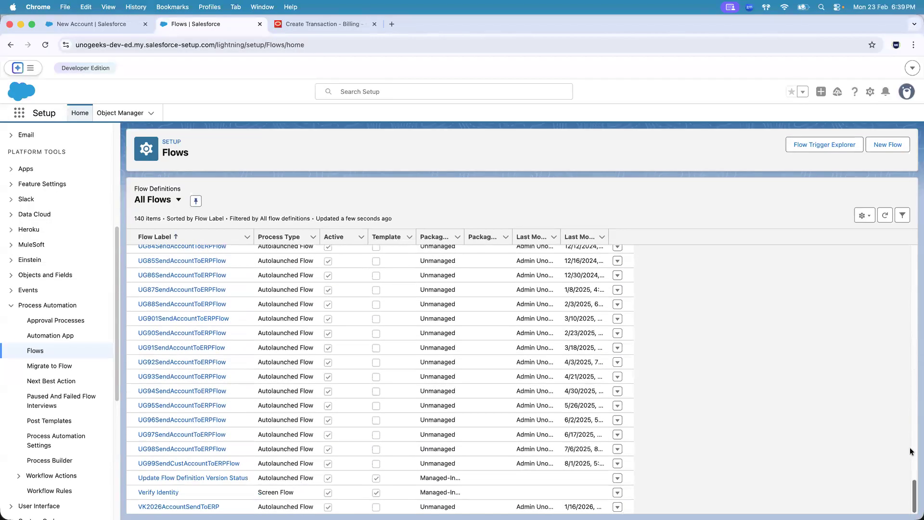
drag(915, 490, 914, 378)
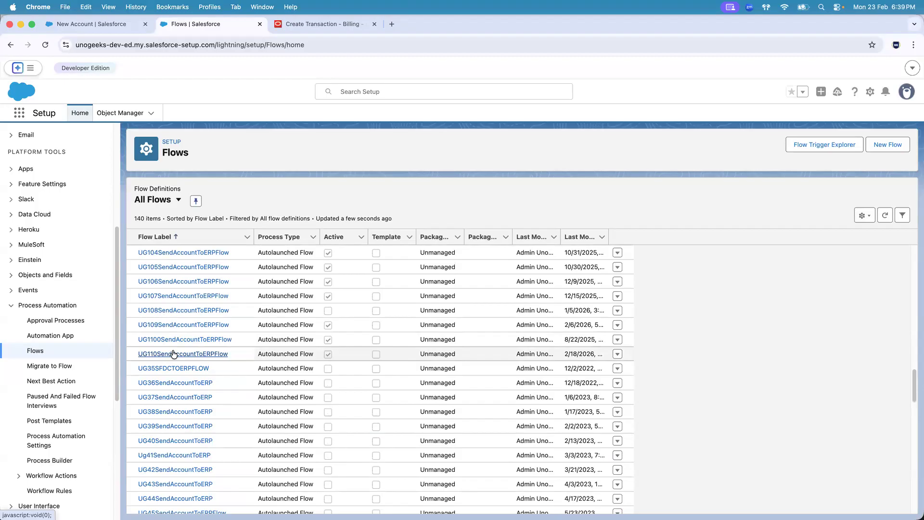
click(172, 326)
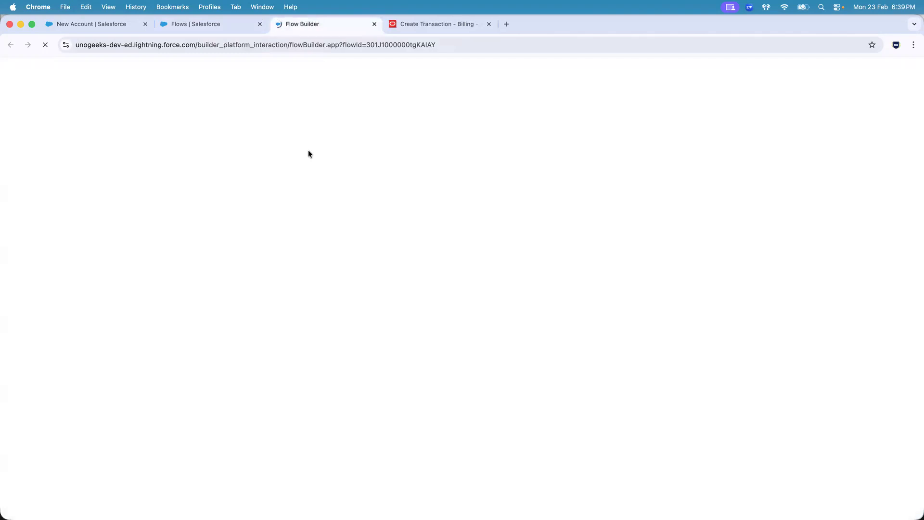
drag(312, 27, 222, 27)
Review the New Account form, then inspect the properties of the UG109SendAccountToERPMsg action in the flow
click(90, 23)
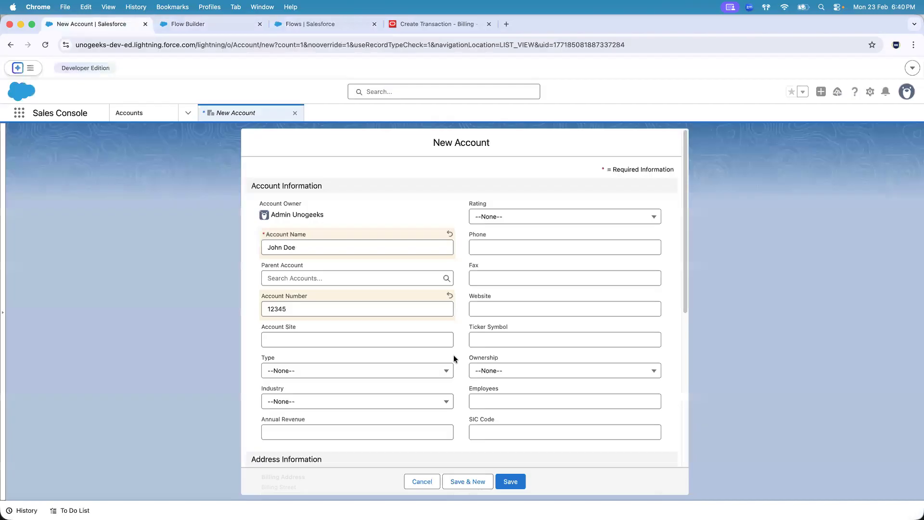
click(213, 25)
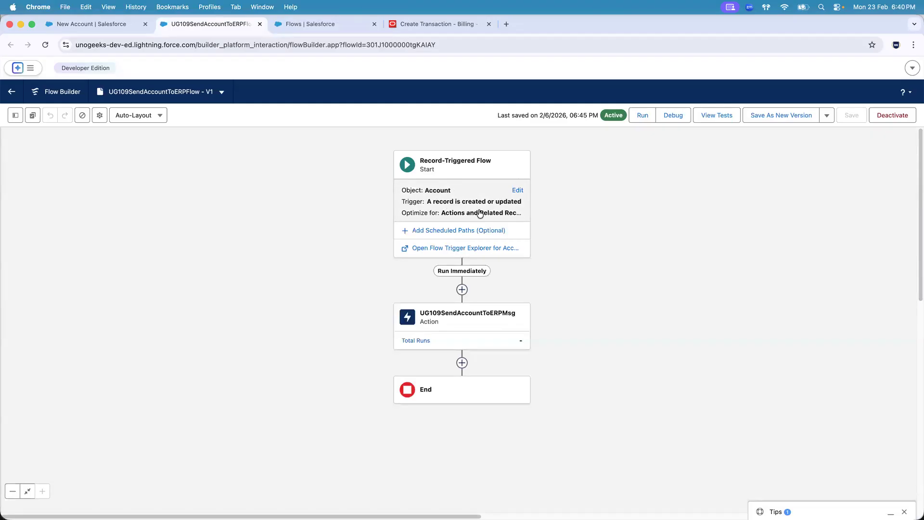
click(461, 318)
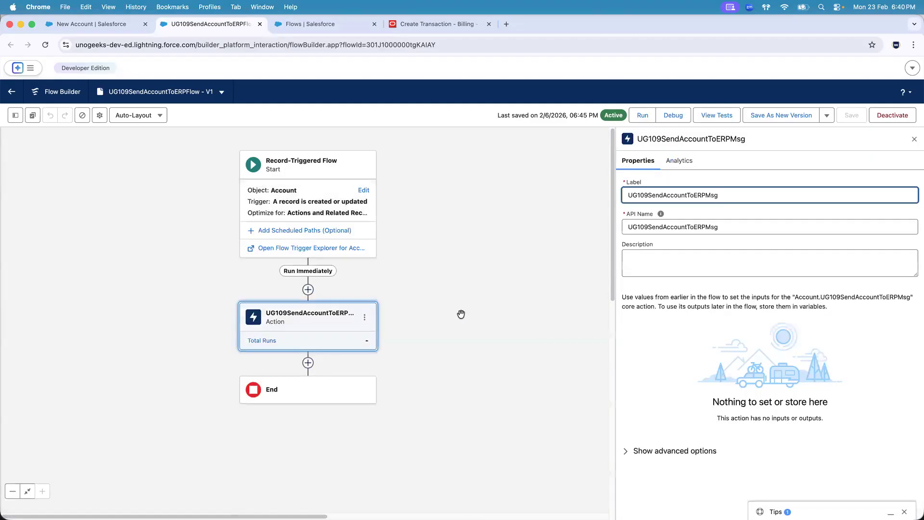
click(915, 140)
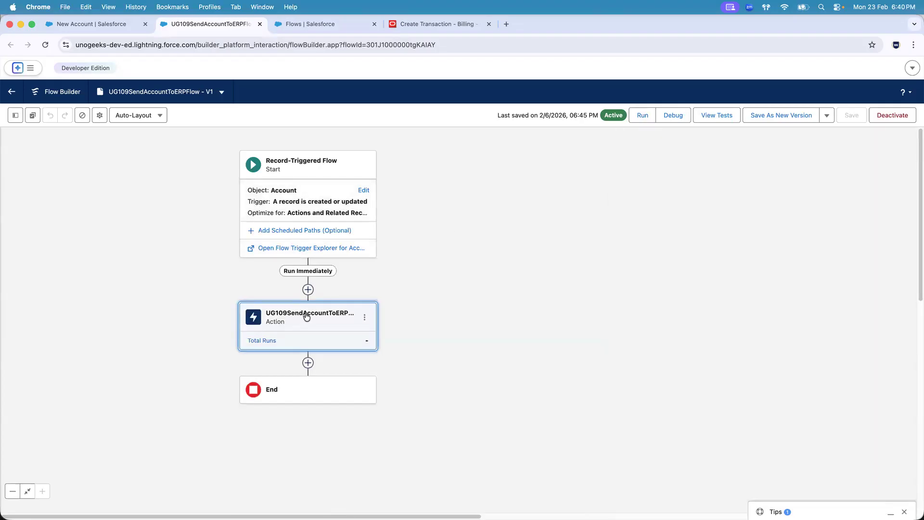
Open the UG109SendAccountToERPMsg outbound message from the Workflow Actions in Salesforce Setup
click(295, 26)
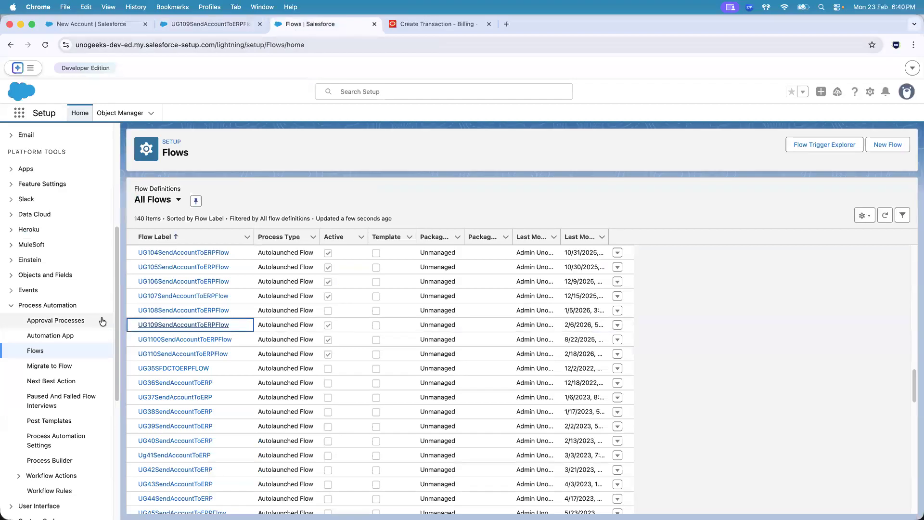
click(21, 475)
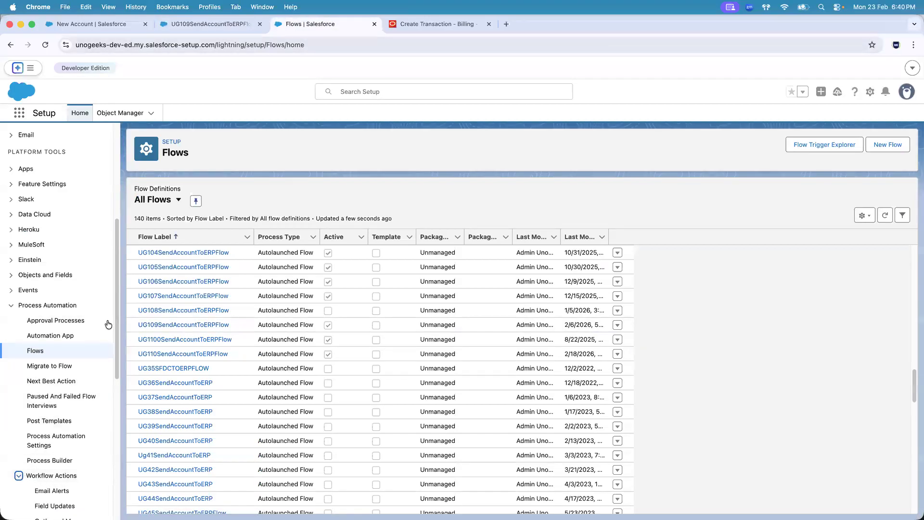
drag(115, 305, 115, 385)
click(64, 352)
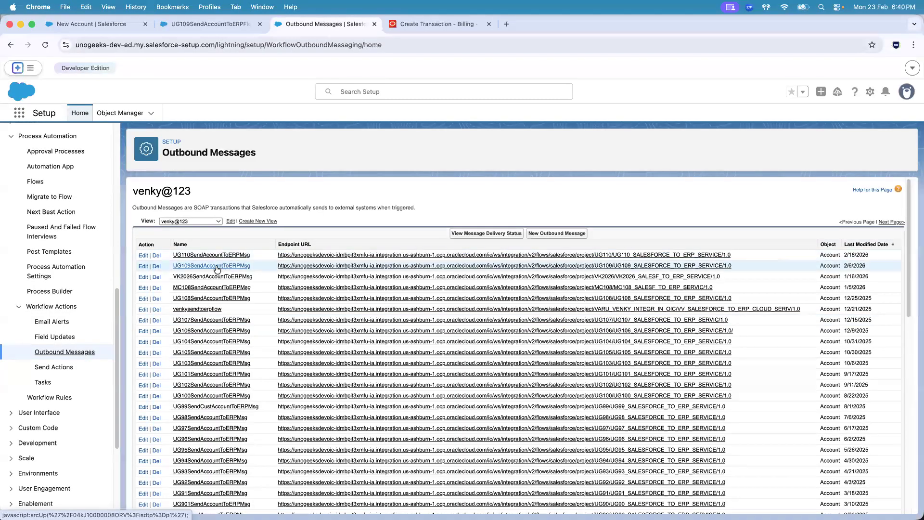
click(184, 268)
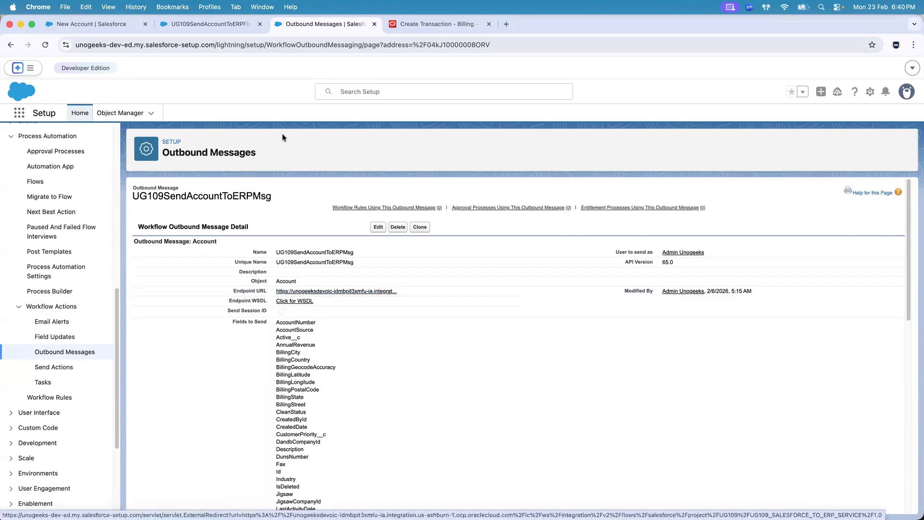
Trace the account data from the New Account form through the UG109 flow to the outbound message's endpoint URL
click(105, 25)
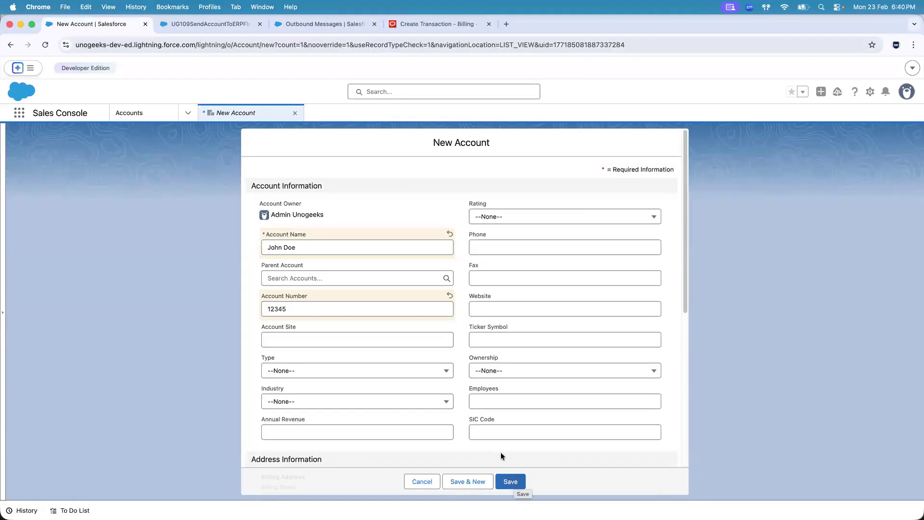
click(203, 25)
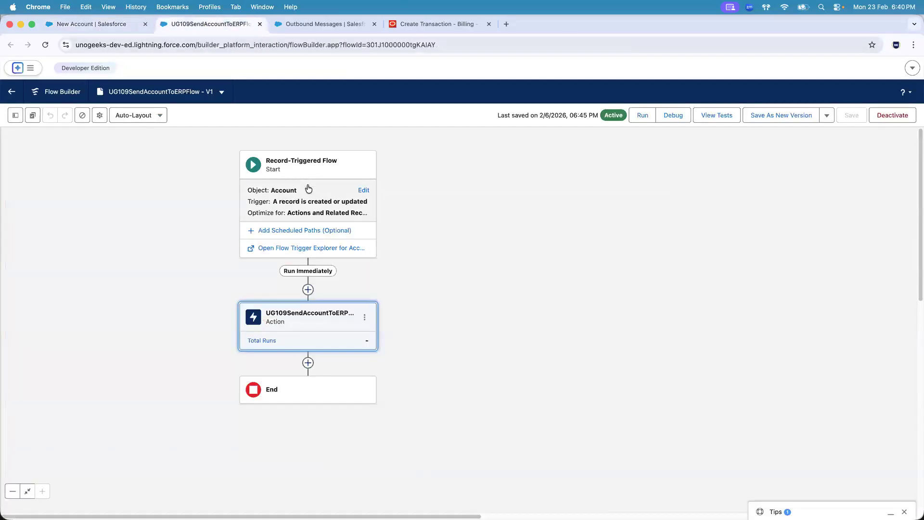
click(300, 24)
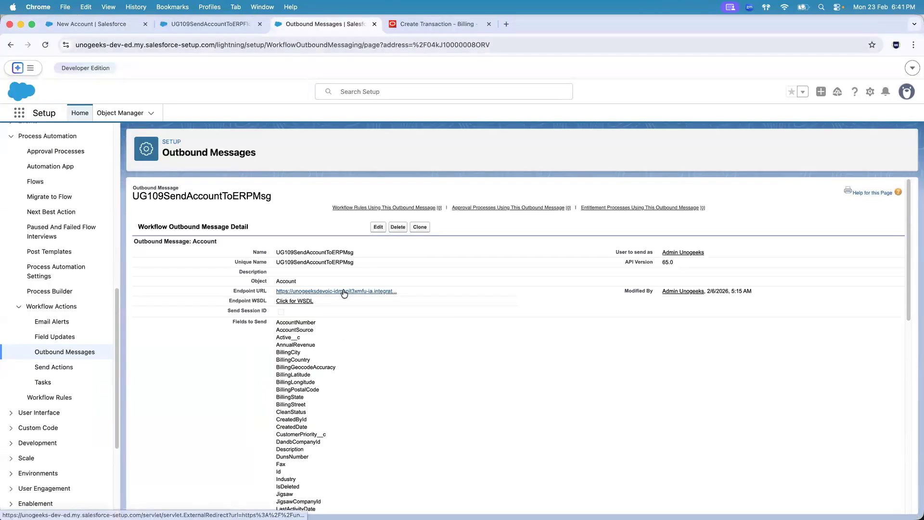
click(65, 21)
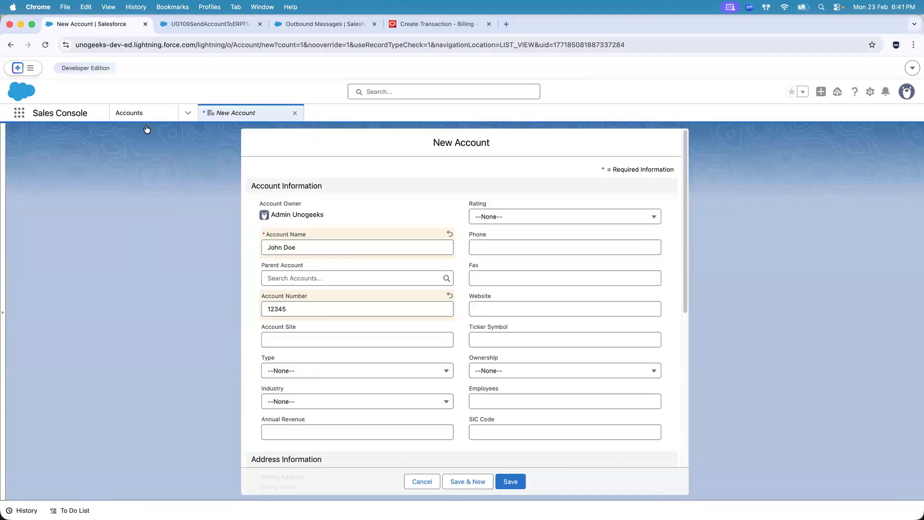
drag(249, 225, 475, 440)
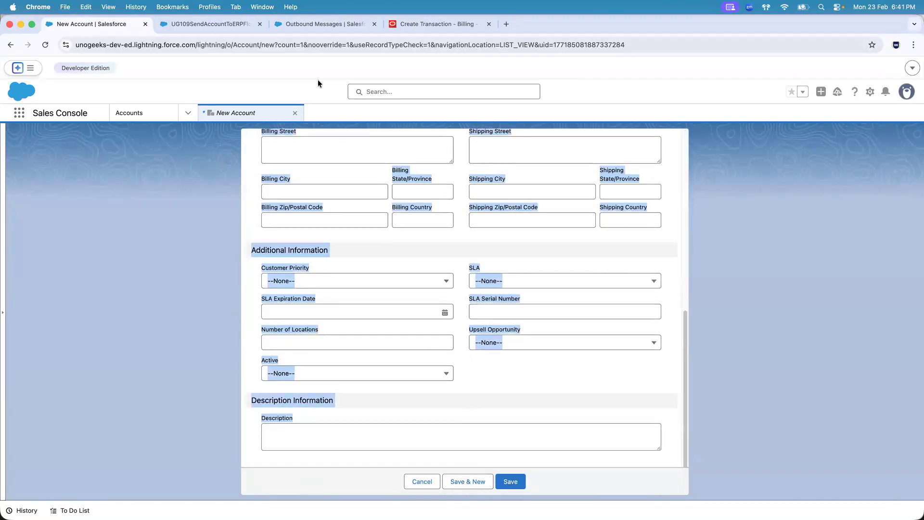
click(306, 25)
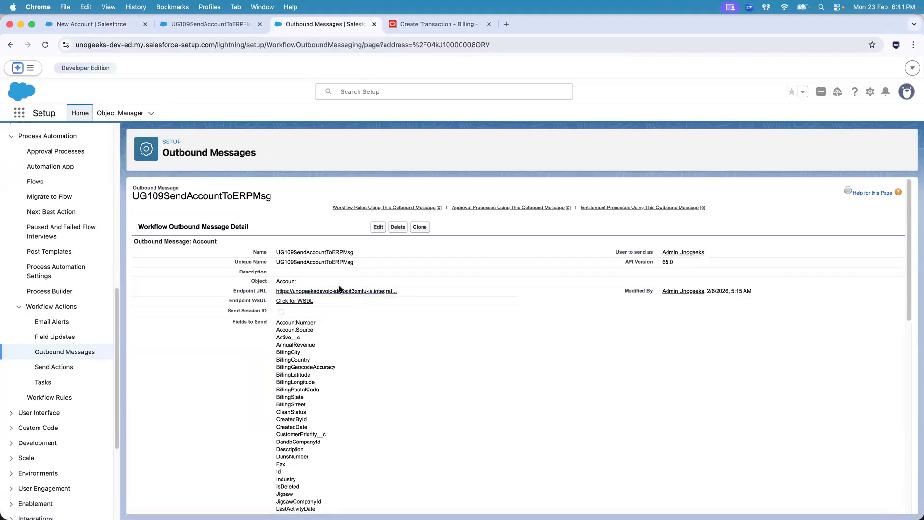
Revisit the Salesforce flow and outbound message, and switch to the Oracle Integration page in Firefox
key(super+Tab)
key(super+Tab)
click(217, 27)
click(301, 30)
key(super+Tab)
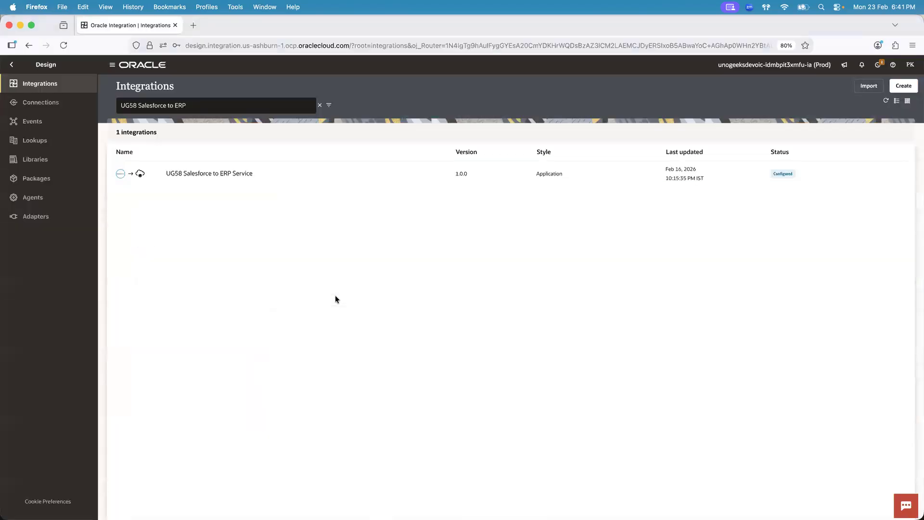
click(679, 23)
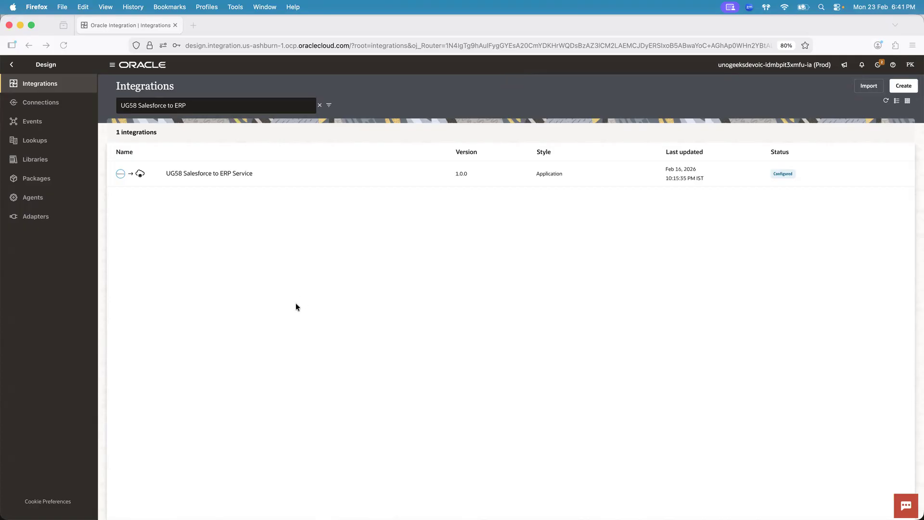
Switch to Finder, open 3.Web Service Basics.pptx from the 1.Integrations folder, and show its Agenda slide
key(super+Tab)
key(super+Tab)
key(super+Tab)
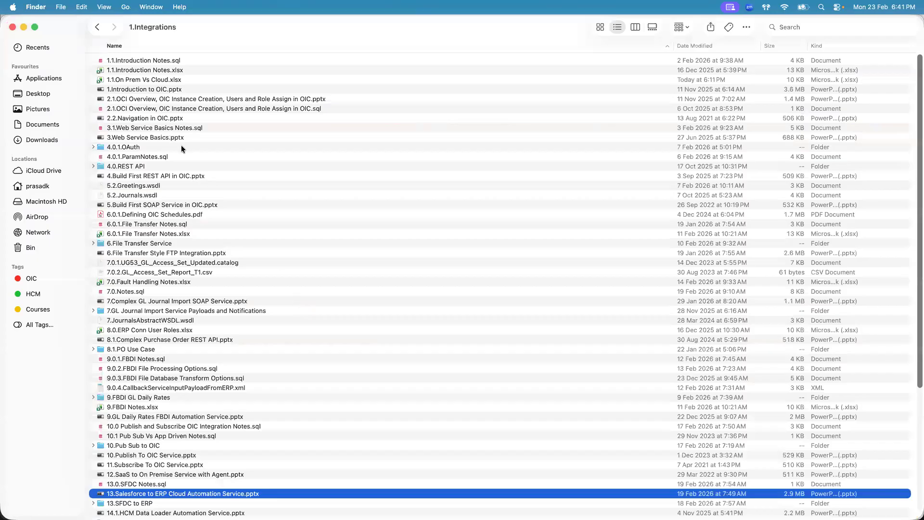
click(171, 129)
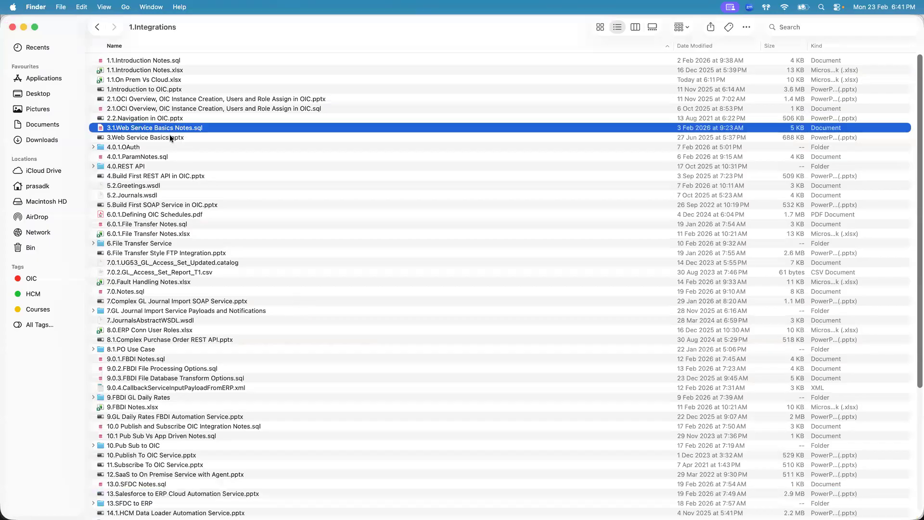
double_click(170, 138)
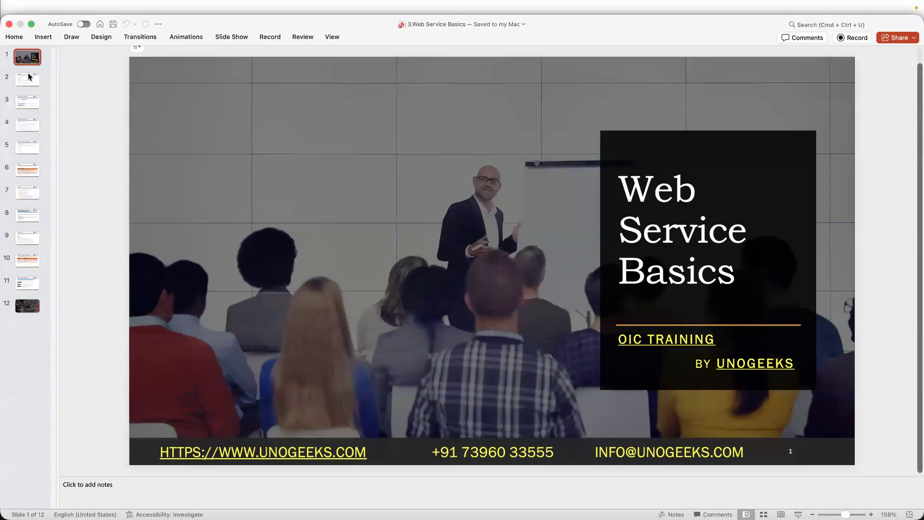
click(28, 79)
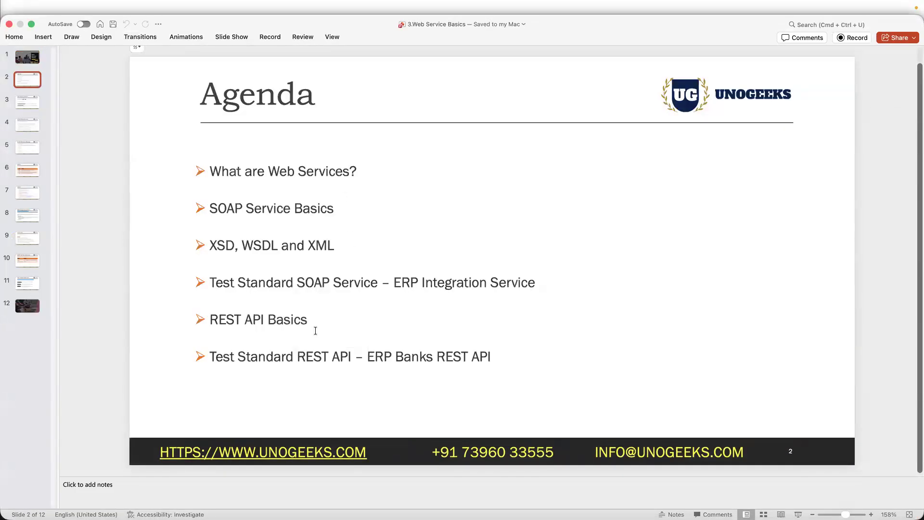
Bold "SOAP Service Basics" and "REST API Basics" on the Agenda slide, then save and close the presentation
drag(337, 208, 228, 206)
key(super+b)
drag(310, 320, 220, 318)
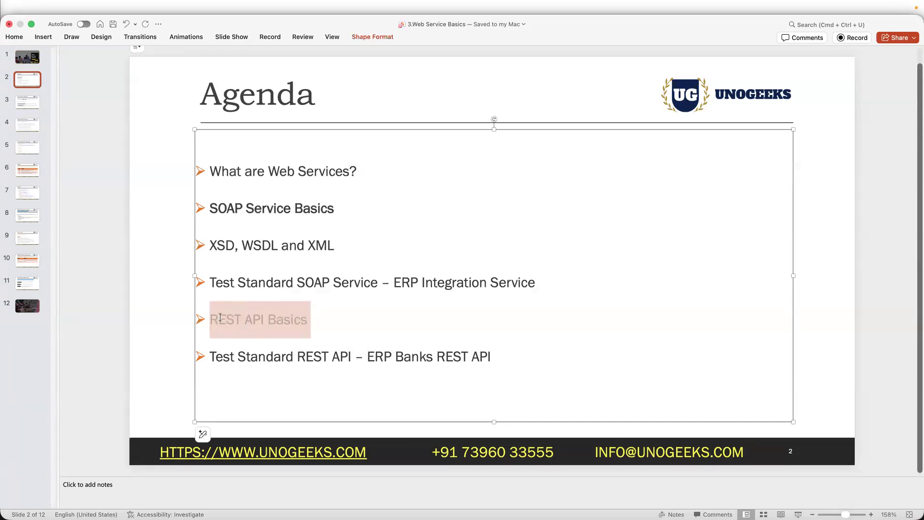
key(super+b)
click(102, 267)
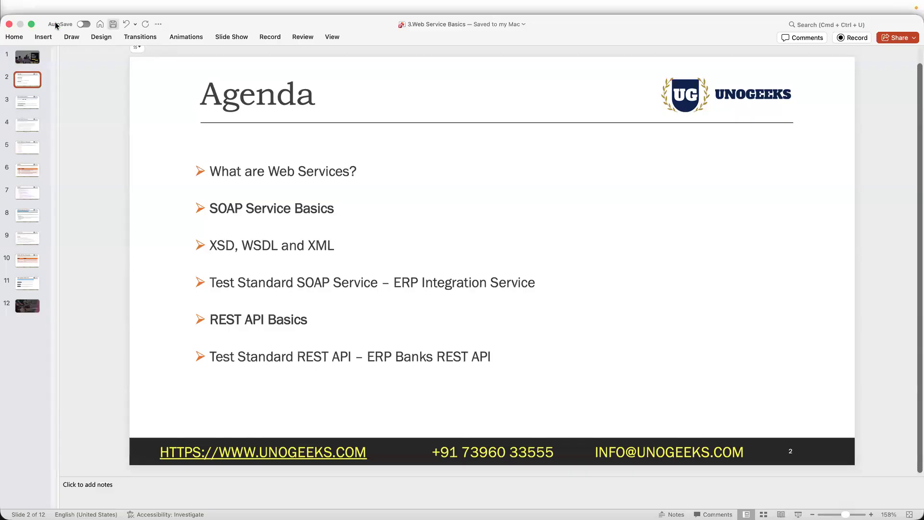
click(8, 23)
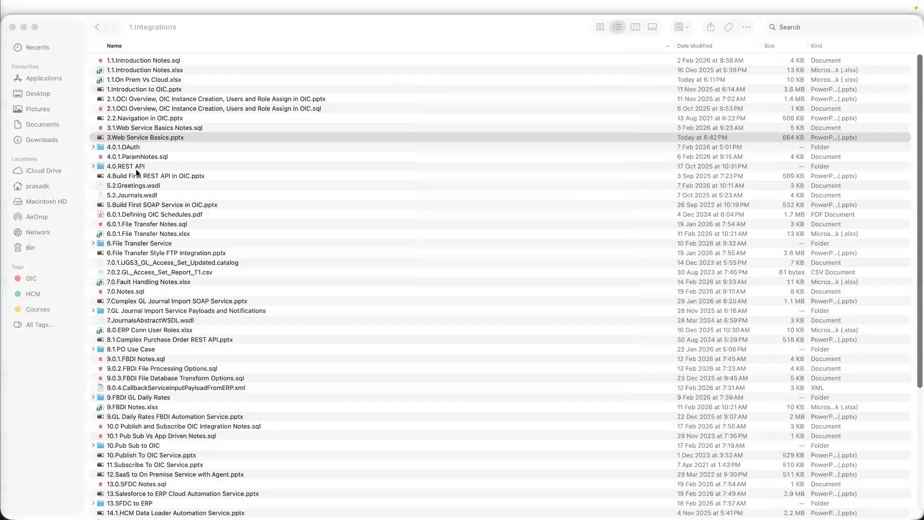
Switch to the Oracle Integration page in Firefox, then return to the UG109SendAccountToERPMsg outbound message in Chrome
key(super+Tab)
key(super+Tab)
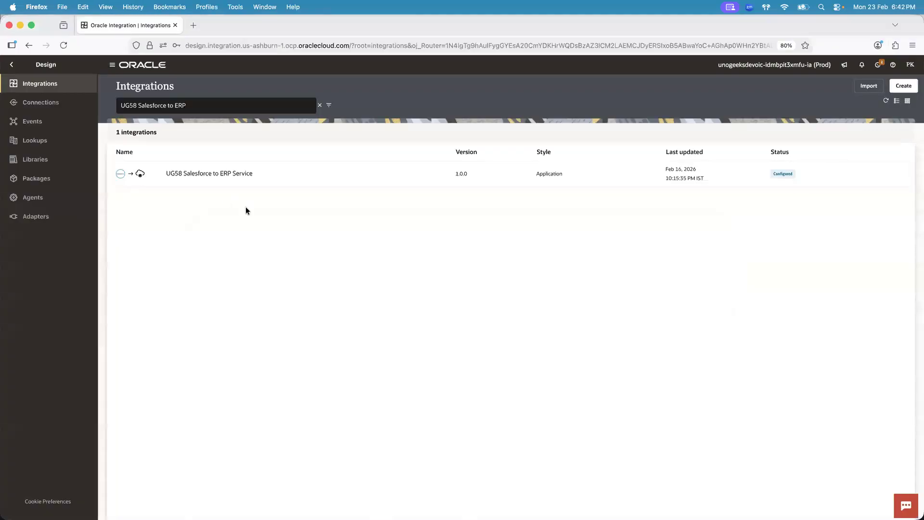
key(super+Tab)
key(super+Tab)
key(super+Tab)
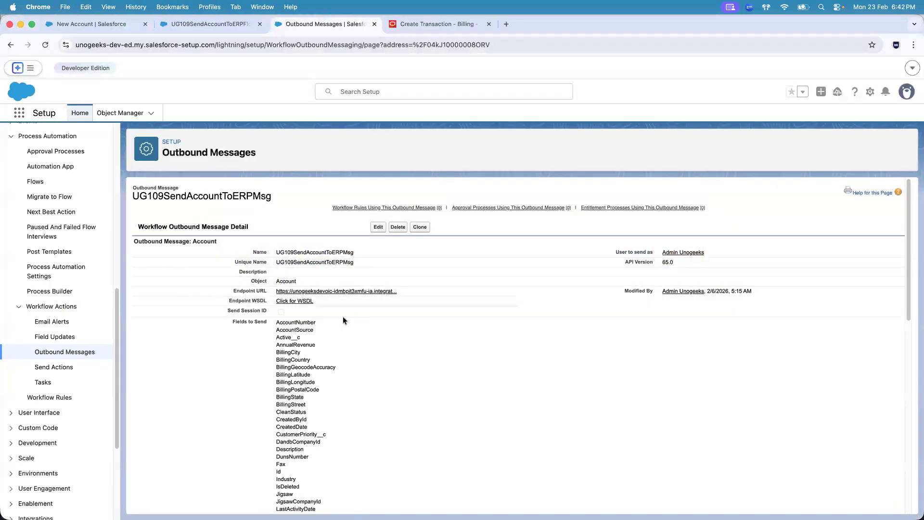
Switch to Oracle Integration in Firefox and start creating a new integration
key(super+Tab)
key(super+Tab)
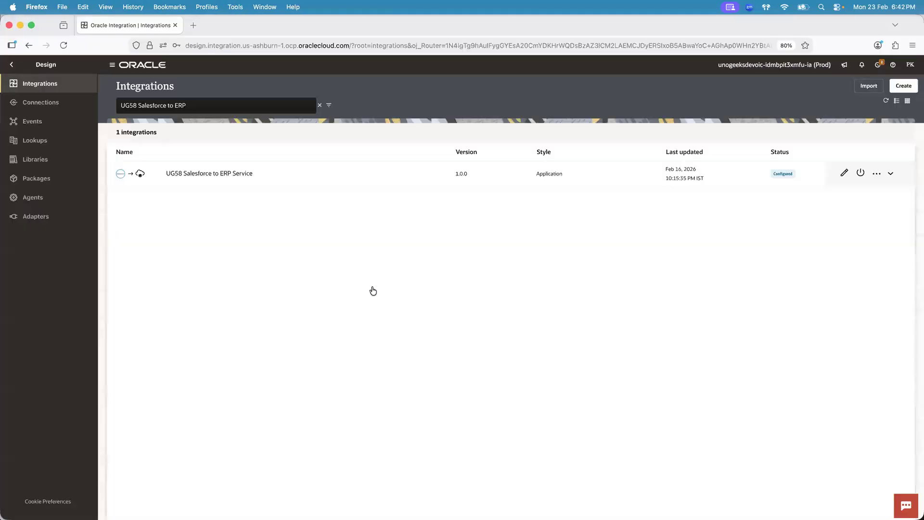
key(super+Tab)
click(912, 91)
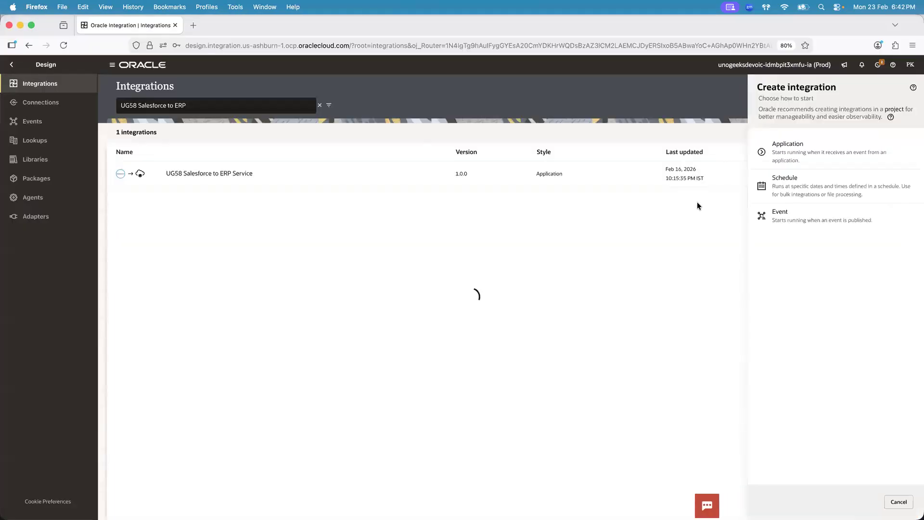
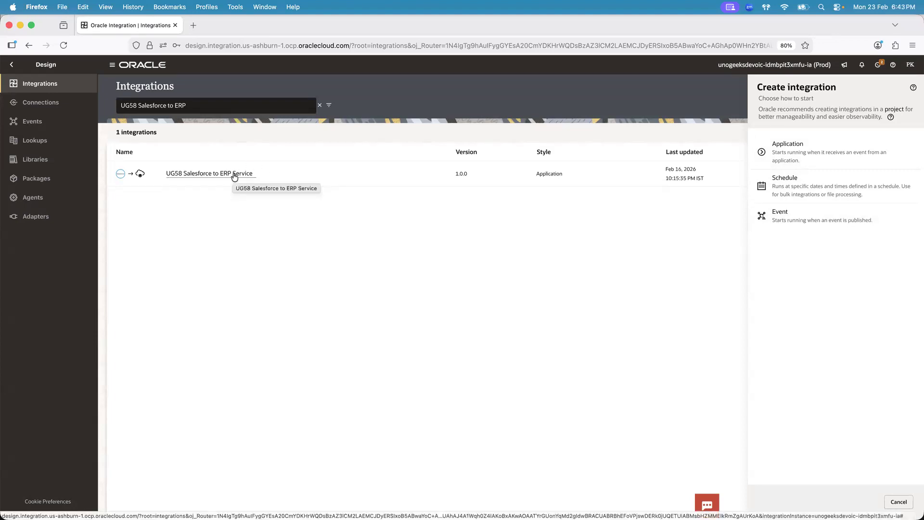
Revisit the UG109SendAccountToERPMsg outbound message in Chrome, and cancel creating the integration in Oracle Integration in Firefox
key(super+Tab)
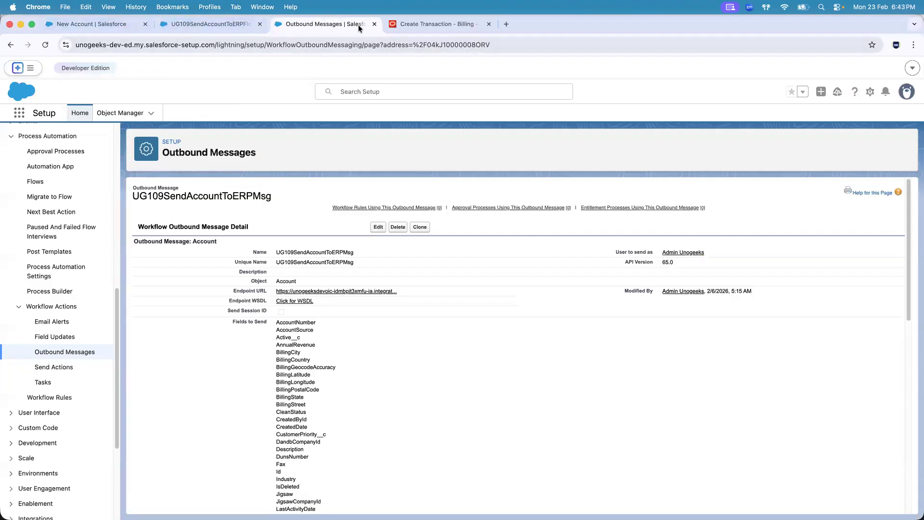
key(super+Tab)
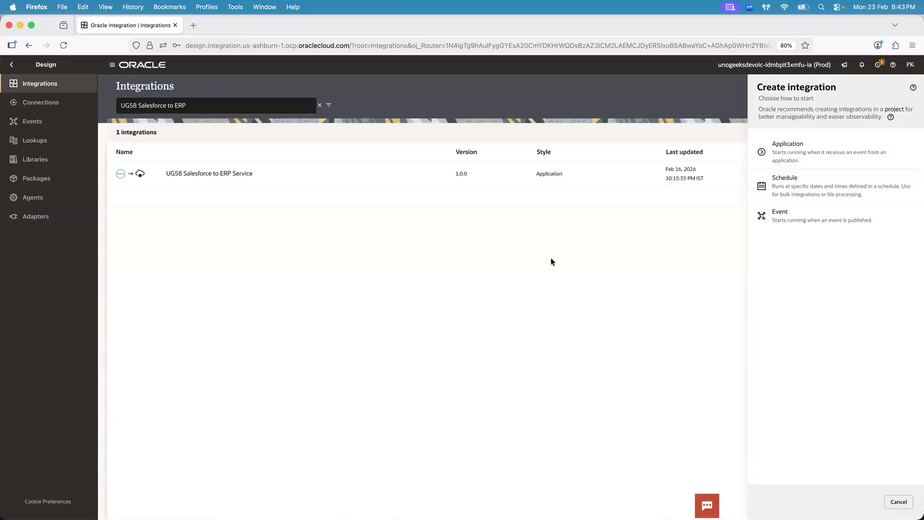
click(907, 503)
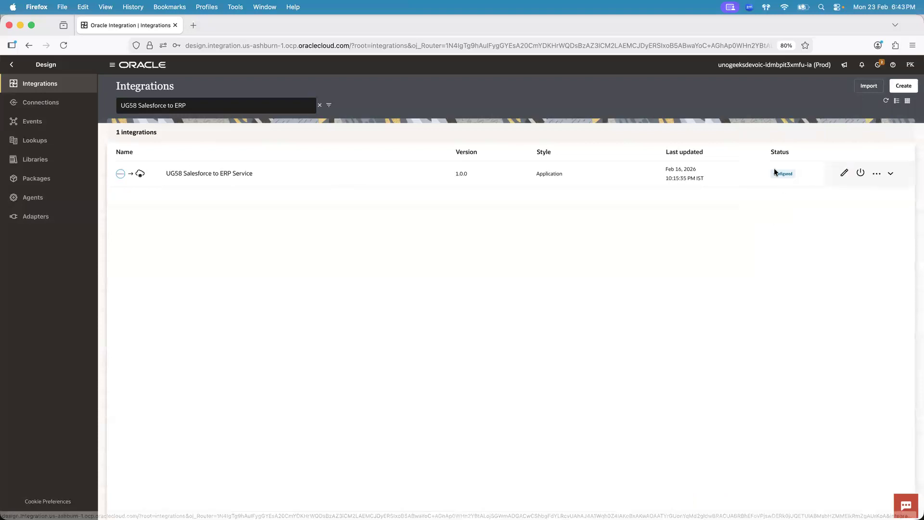
key(super+Tab)
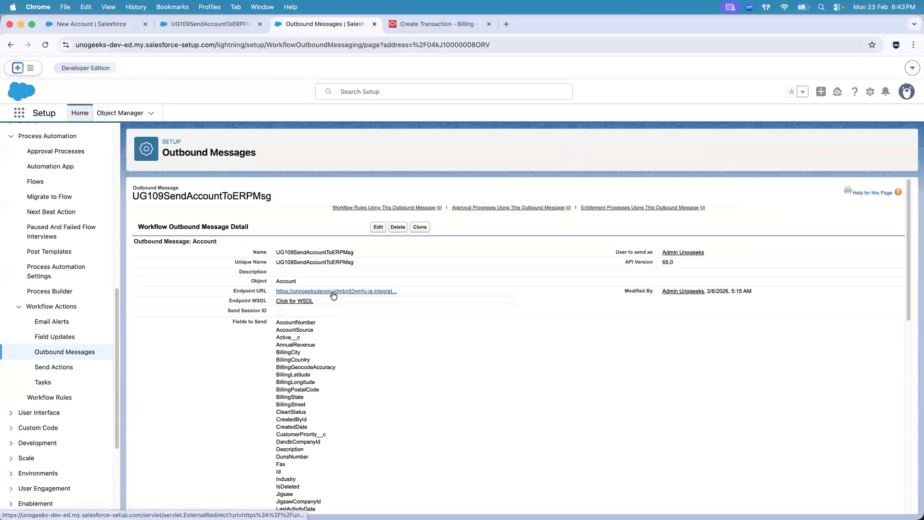
key(super+Tab)
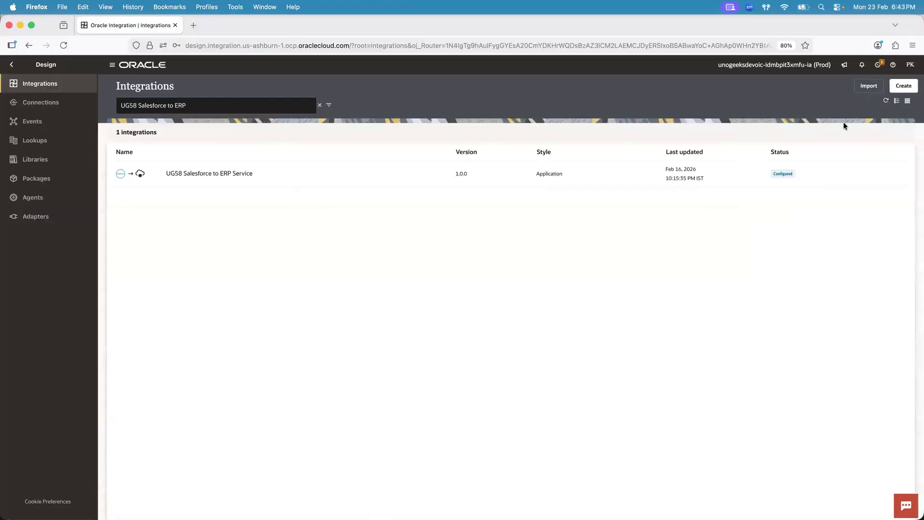
Switch to Finder and select 13.Salesforce to ERP Cloud Automation Service.pptx in the 1.Integrations folder
key(super+Tab)
key(super+Tab)
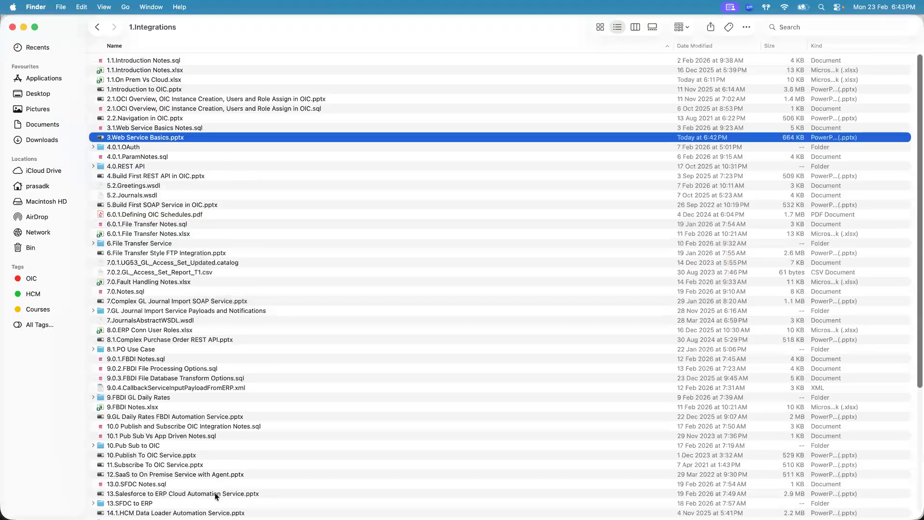
click(215, 495)
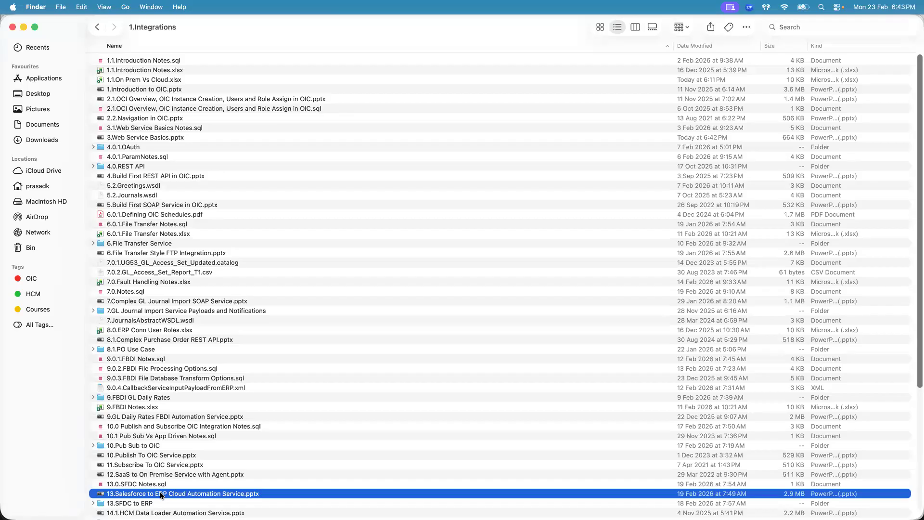
Switch to Firefox, open the UG58 Salesforce to ERP Service integration, and dismiss its warning
key(super+Tab)
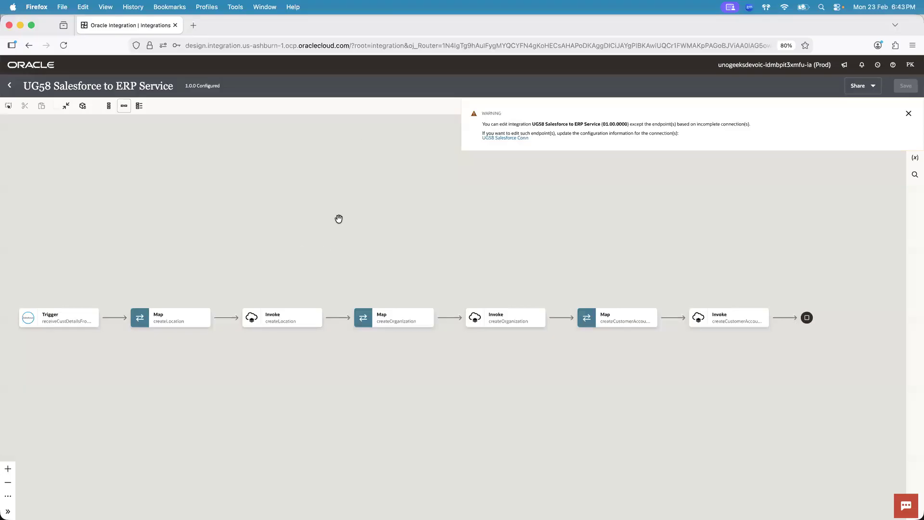
click(909, 114)
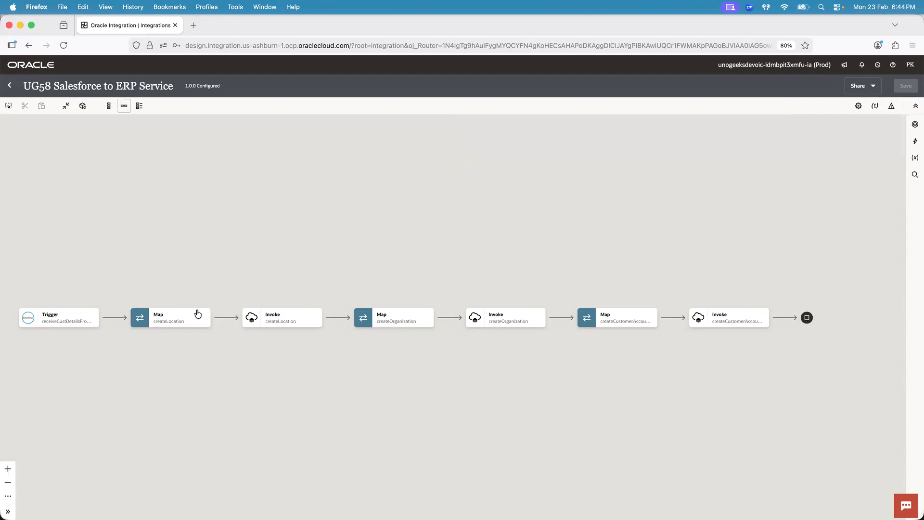
Browse the invokes and actions that can be added between the Salesforce trigger and the createLocation map, leaving the flow unchanged
mouse_move(113, 319)
click(113, 318)
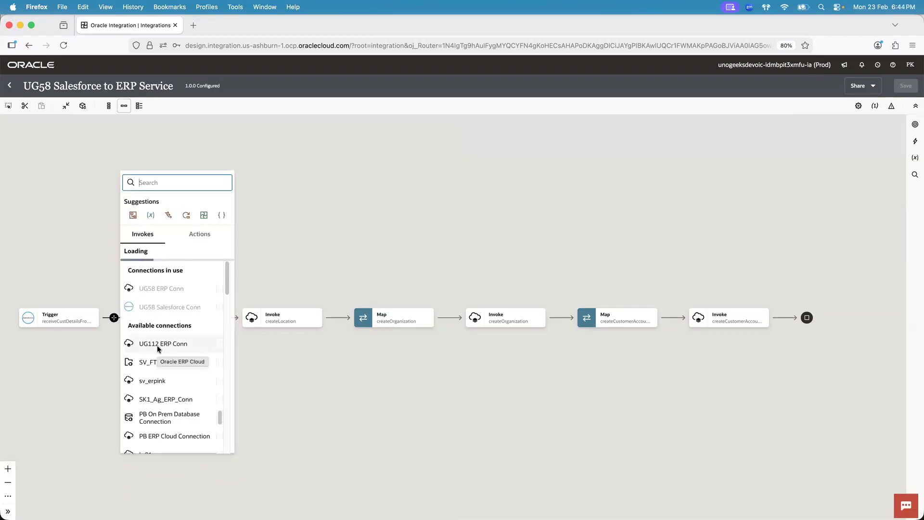
click(200, 235)
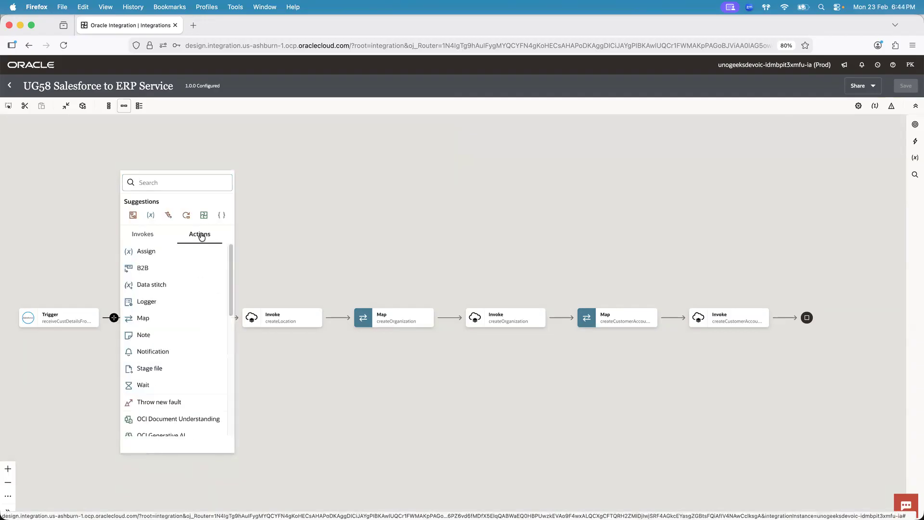
click(143, 234)
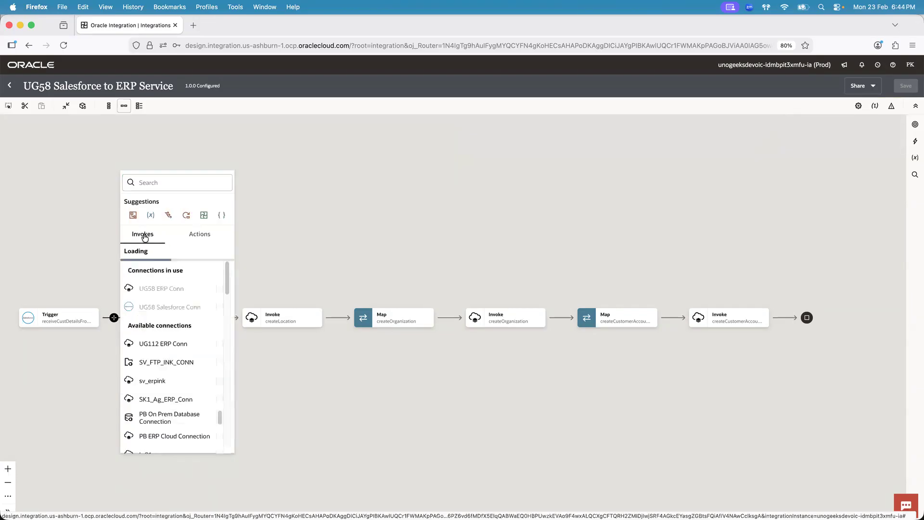
click(203, 239)
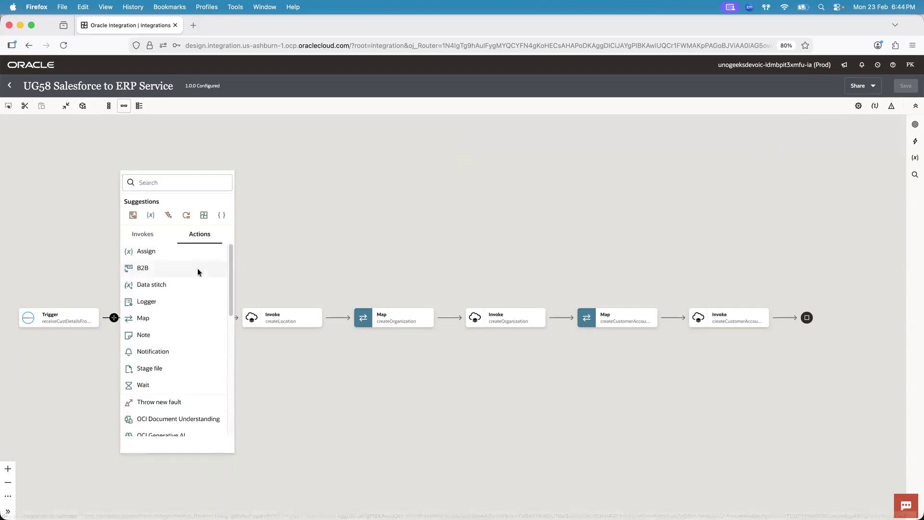
click(148, 233)
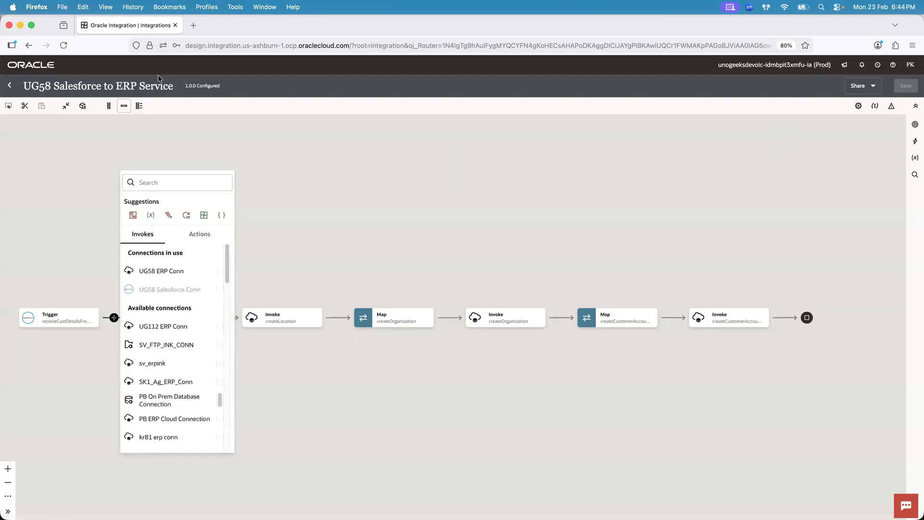
click(51, 225)
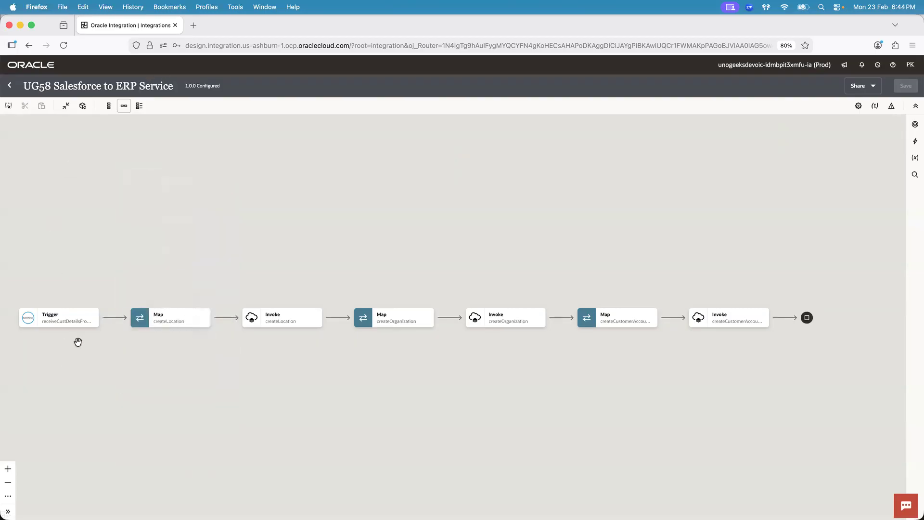
Search the elements that can be added after the trigger for "sales" and inspect the trigger's Salesforce connection, adding nothing
click(113, 318)
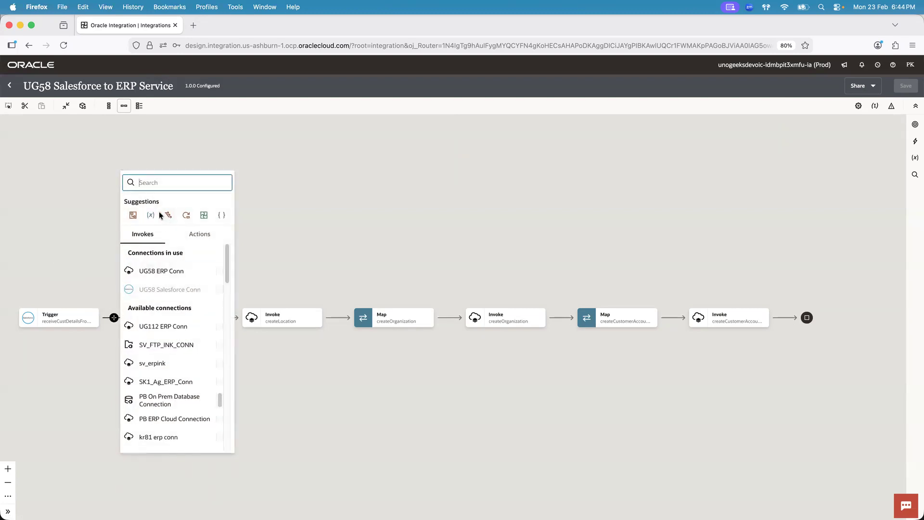
text(sales)
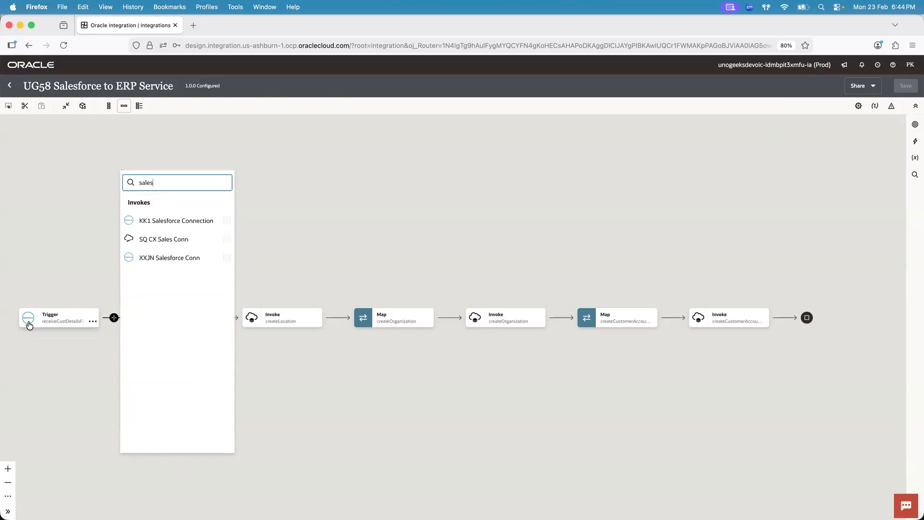
click(88, 379)
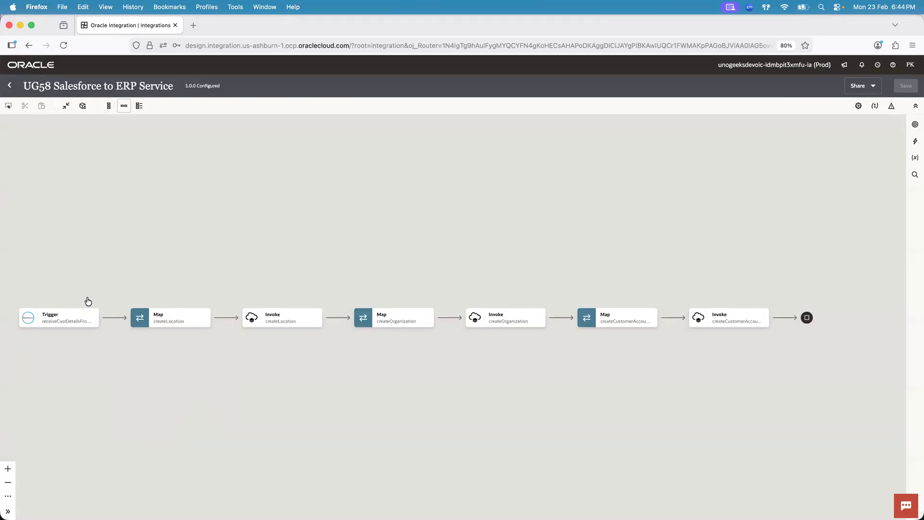
mouse_move(49, 316)
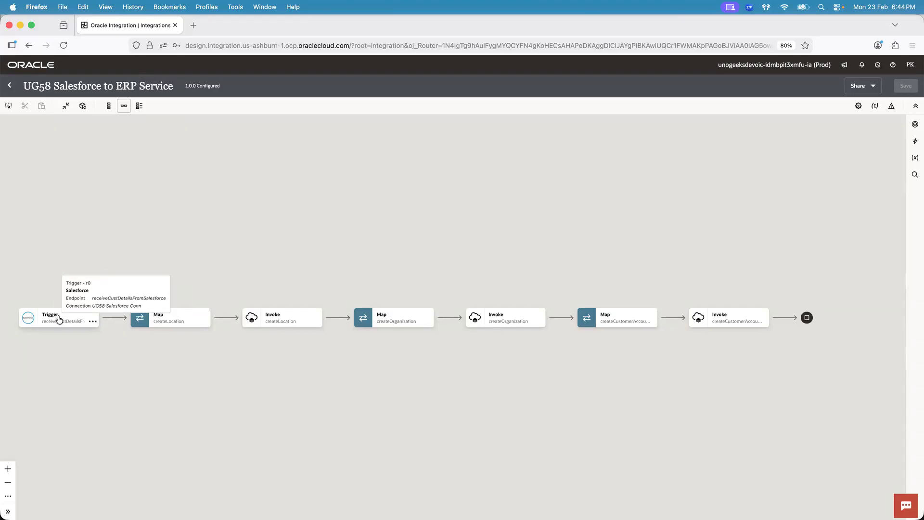
click(113, 318)
text(sales)
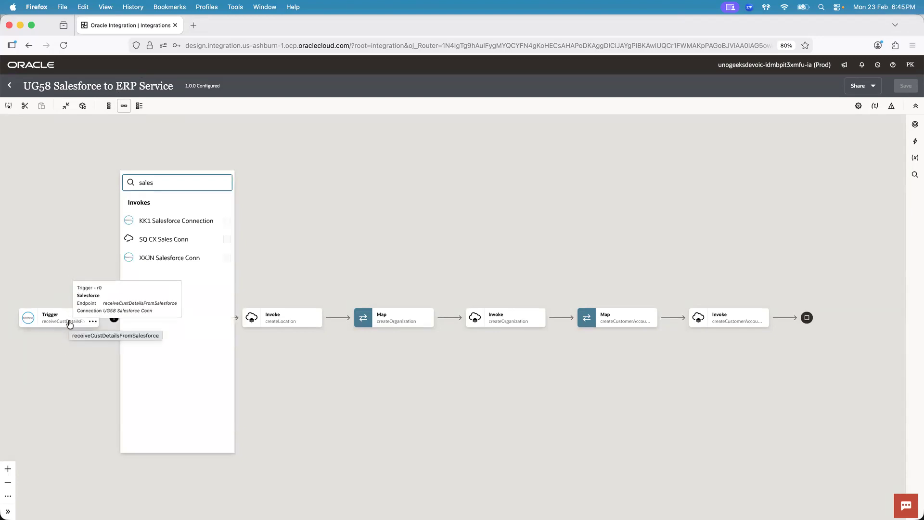
click(174, 79)
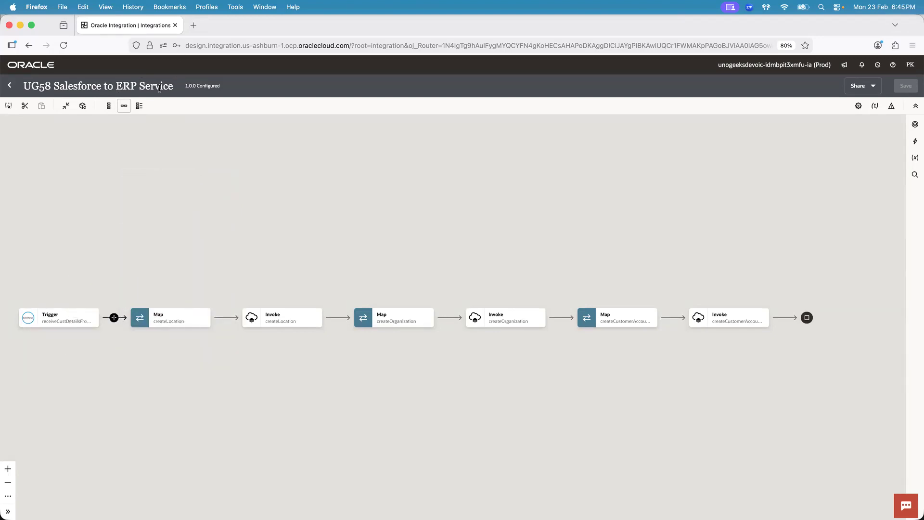
Switch to Chrome and review the New Account form, the UG109SendAccountToERPFlow flow, and the outbound message's endpoint URL
key(super+Tab)
key(super+Tab)
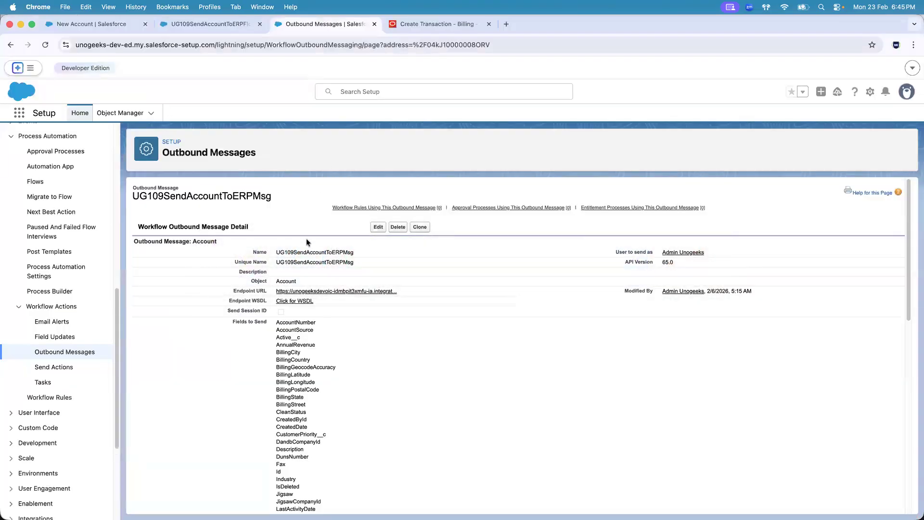
click(102, 19)
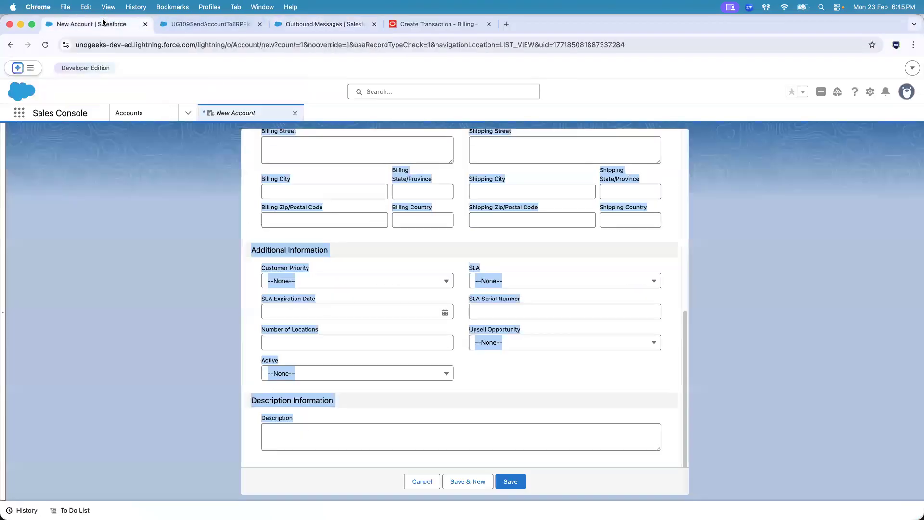
click(199, 272)
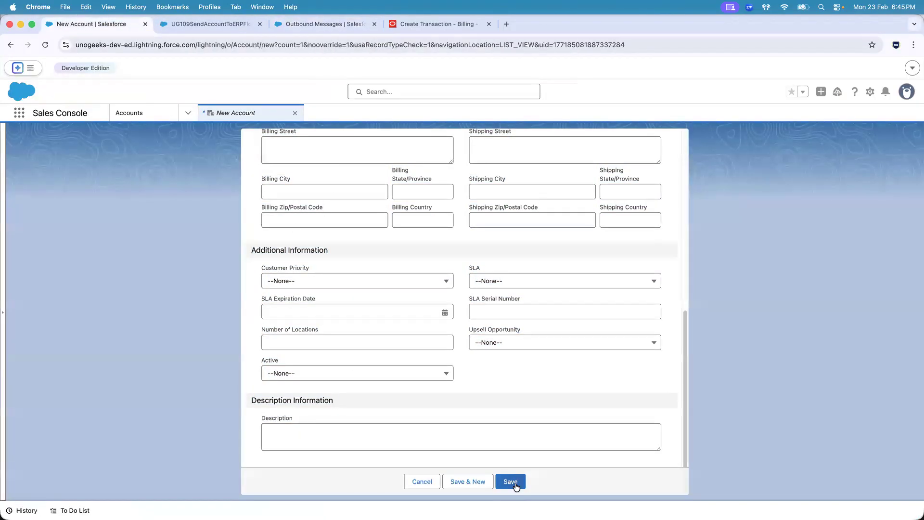
click(208, 24)
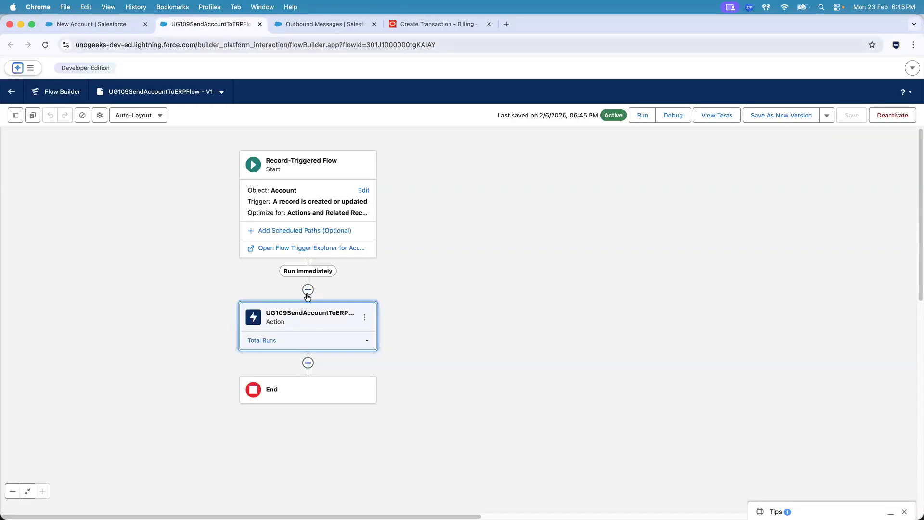
click(296, 26)
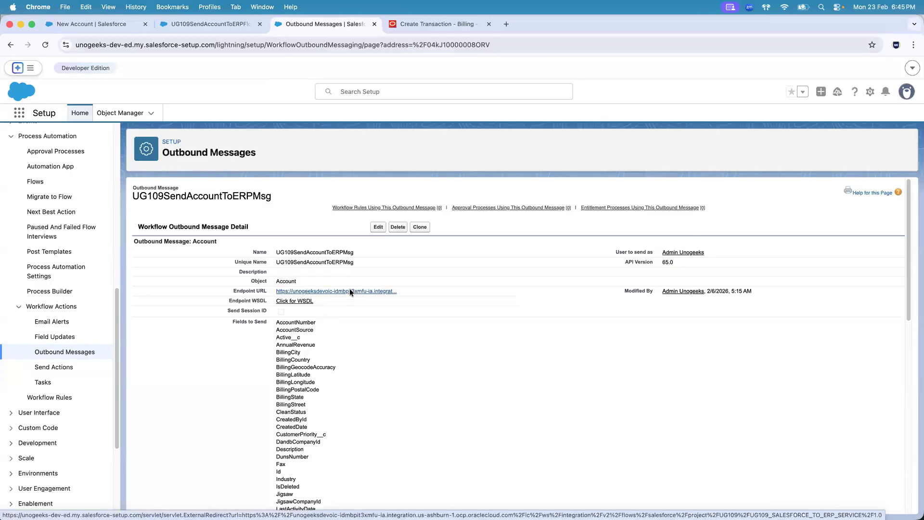
Compare the outbound message in Chrome with the UG58 Salesforce to ERP Service flow in Firefox, examining its trigger, map and invoke sequence
key(super+Tab)
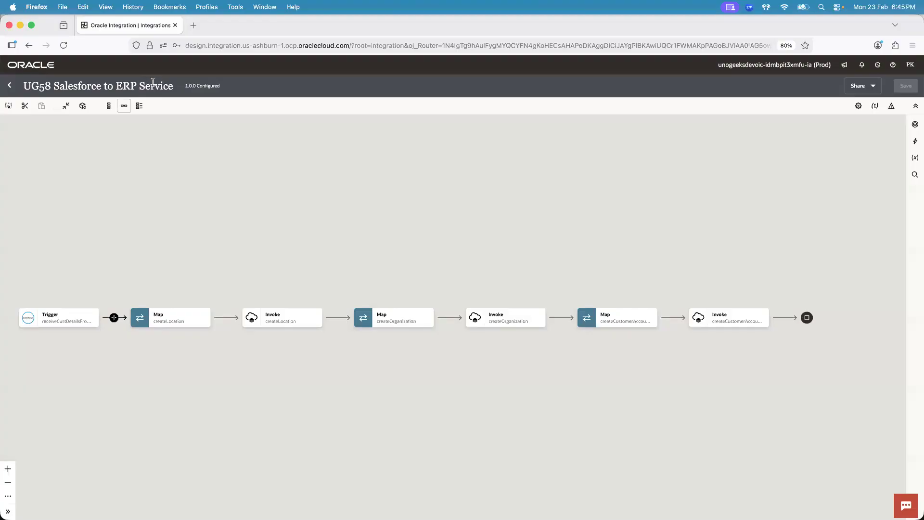
key(super+Tab)
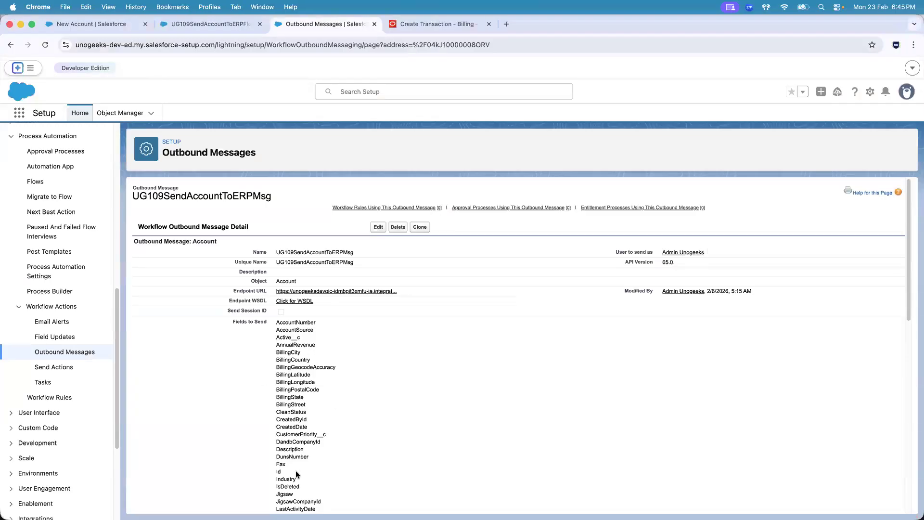
key(super+Tab)
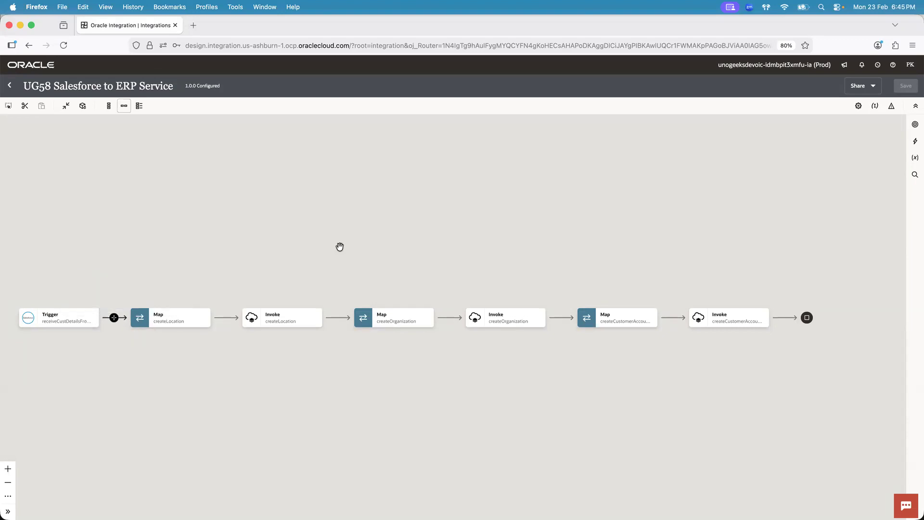
drag(390, 233, 423, 143)
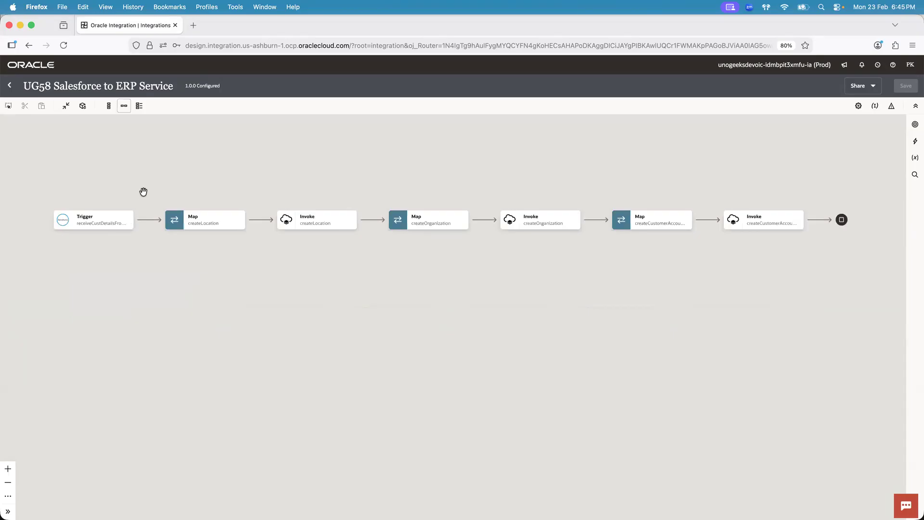
mouse_move(149, 219)
Show the ERP Create Transaction: Invoice page in Chrome, then return to the UG58 integration in Firefox
key(super+Tab)
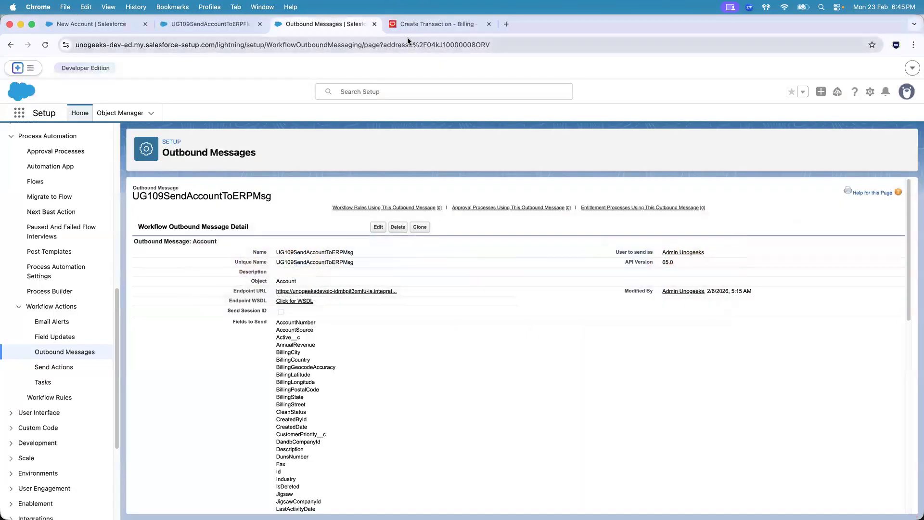
click(435, 24)
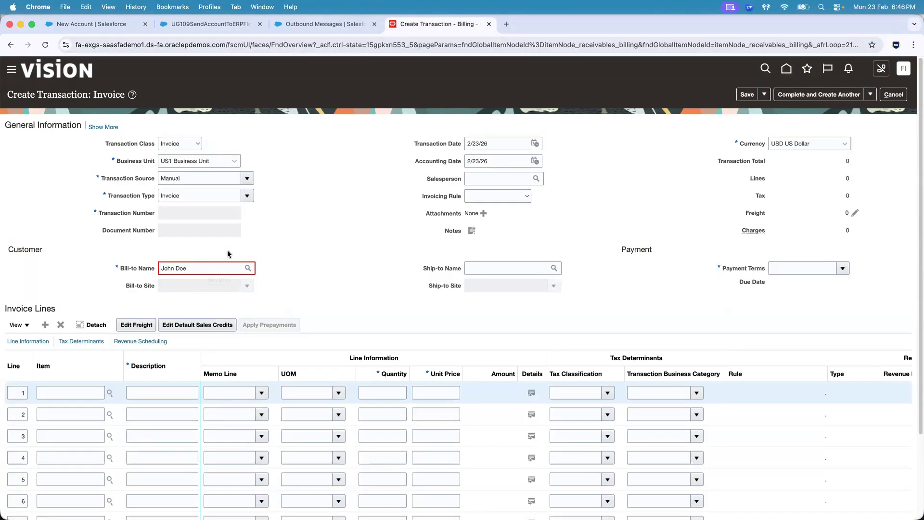
key(super+Tab)
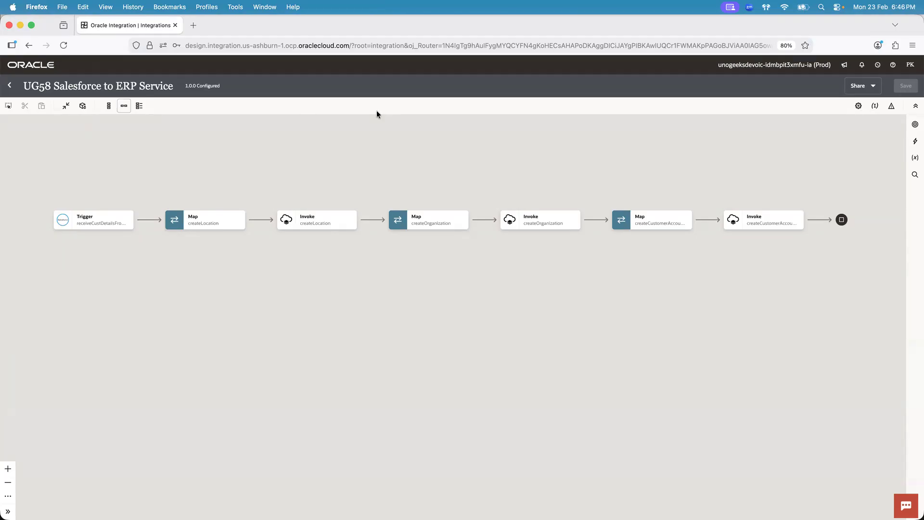
Switch to Finder and select 7.Complex GL Journal Import SOAP Service.pptx in the 1.Integrations folder
key(super+Tab)
key(super+Tab)
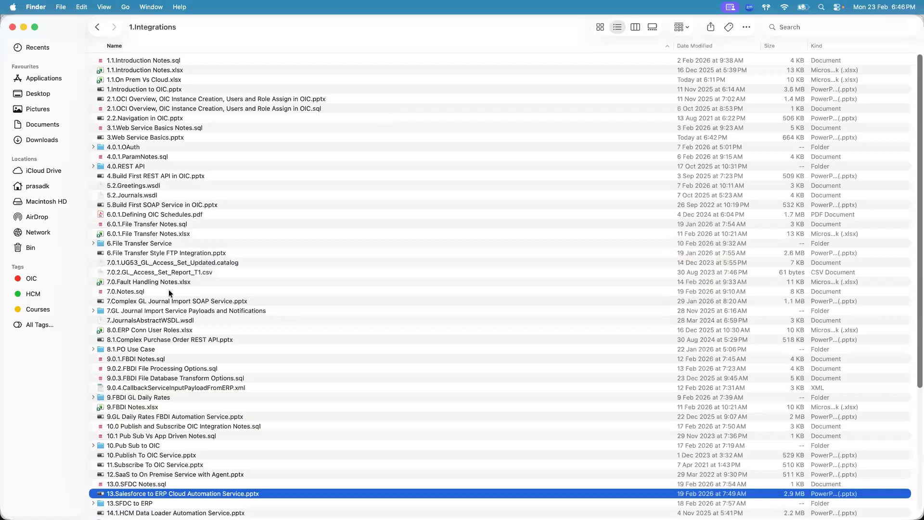
click(169, 301)
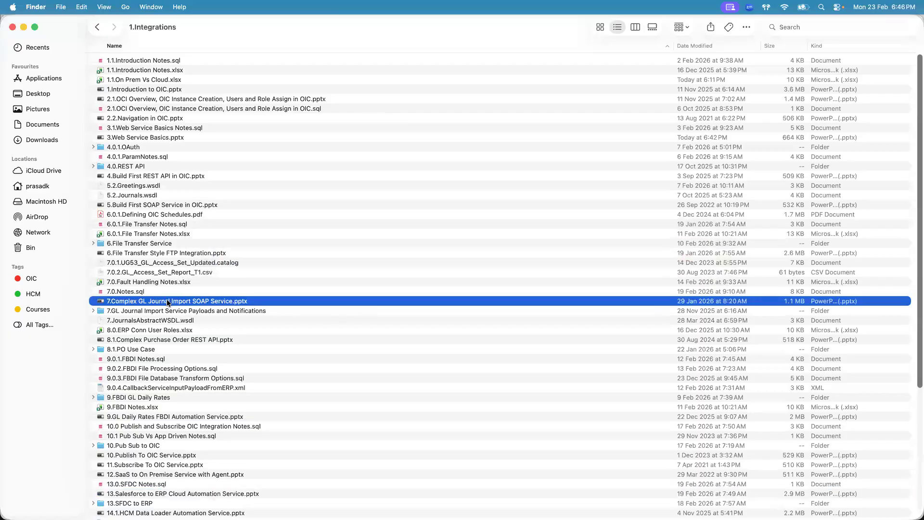
Switch to Firefox and go through the createLocation, createOrganization and customer account invokes in the UG58 Salesforce to ERP Service flow
key(super+Tab)
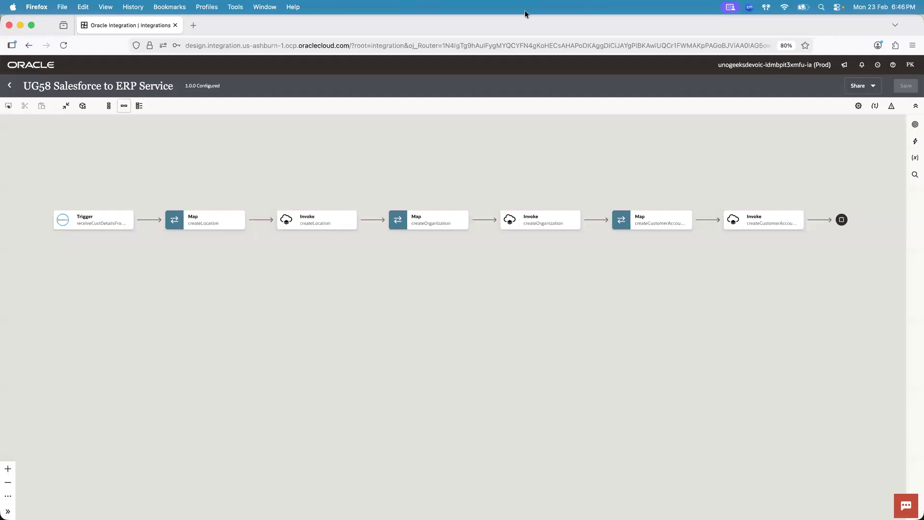
click(674, 25)
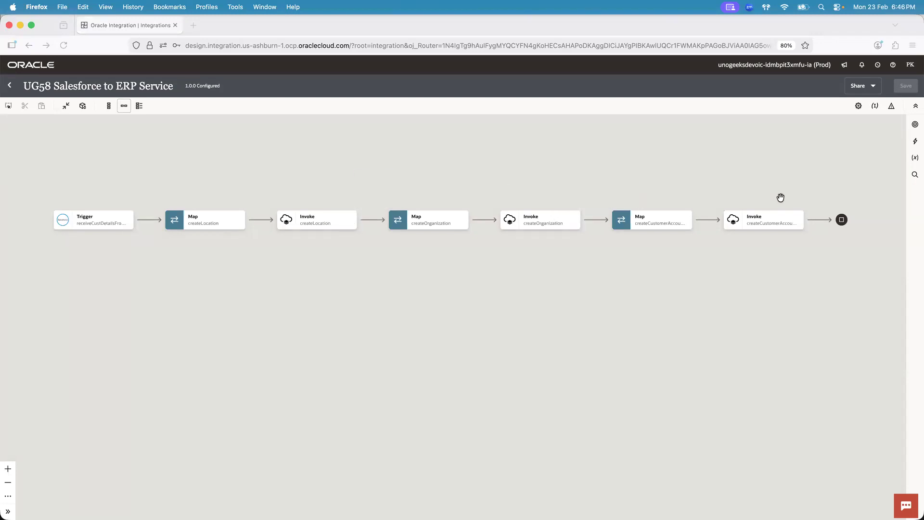
mouse_move(761, 217)
click(686, 92)
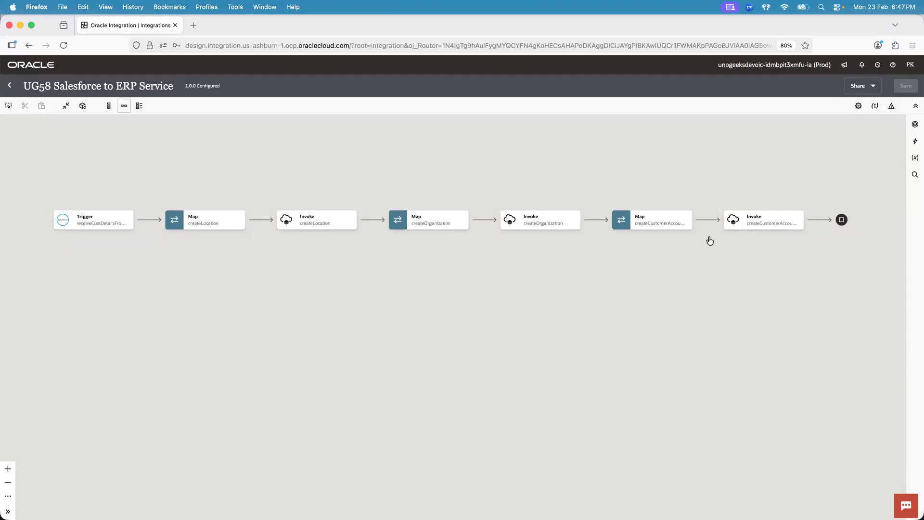
mouse_move(533, 223)
mouse_move(320, 219)
click(320, 219)
click(553, 224)
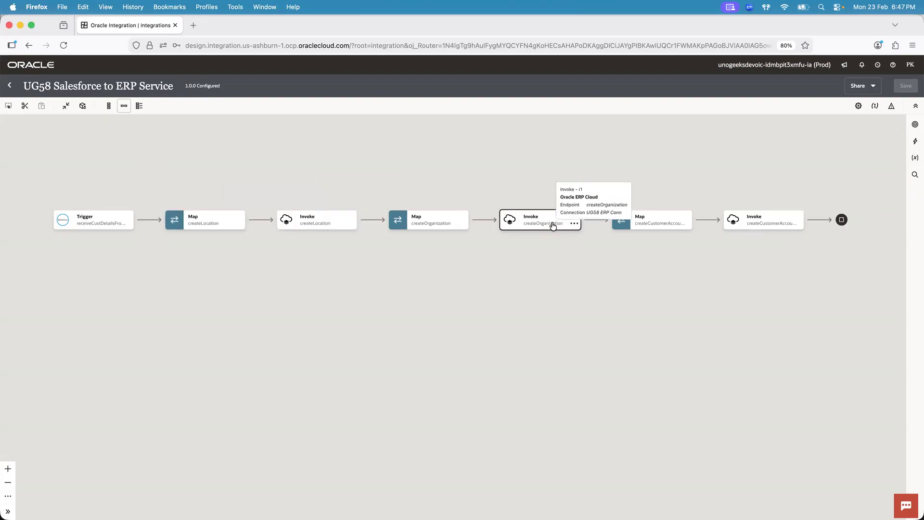
click(773, 219)
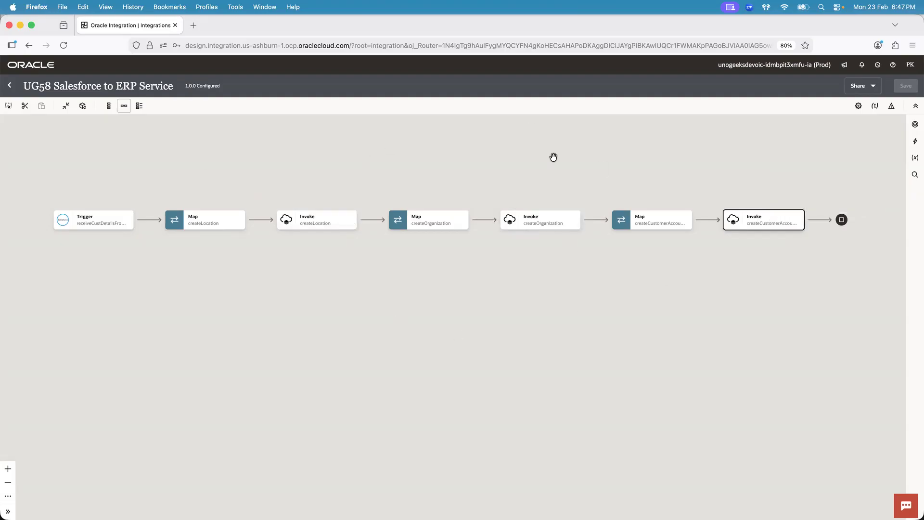
Check the adapter, endpoint and connection details of the three ERP Cloud invokes in the flow
click(540, 178)
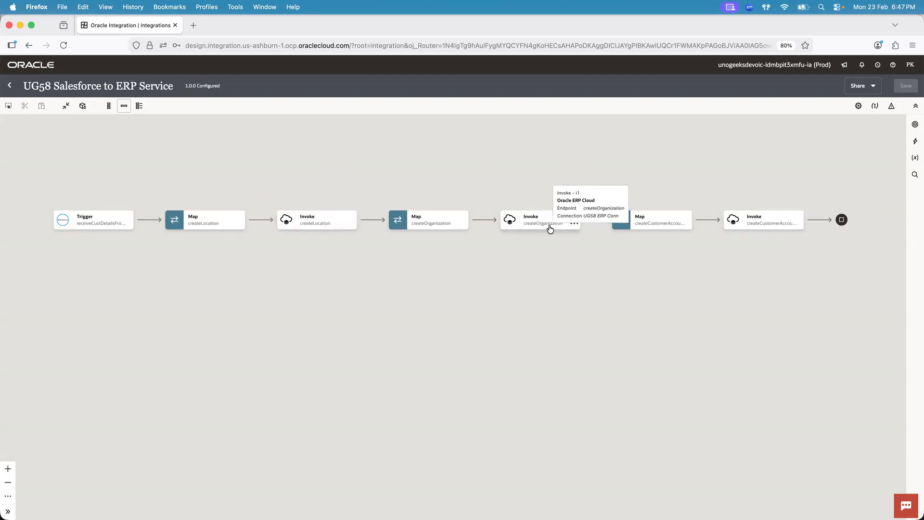
mouse_move(763, 222)
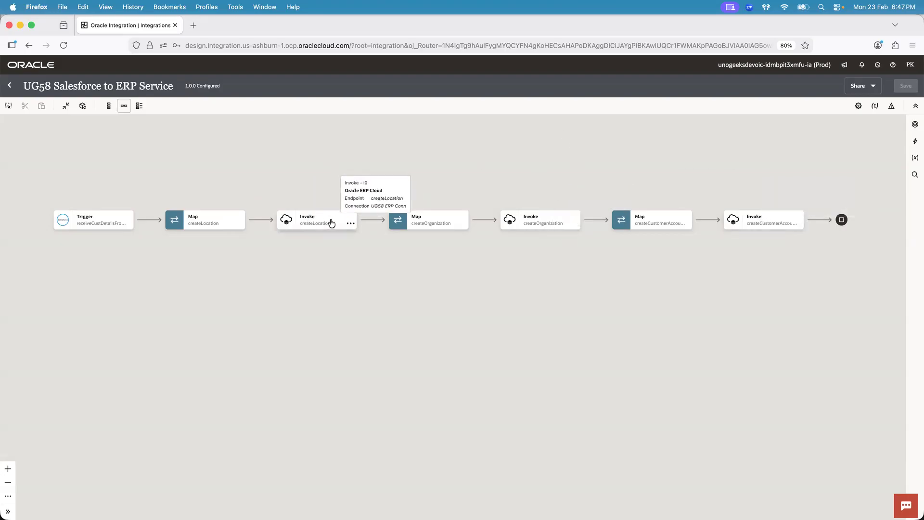
mouse_move(541, 221)
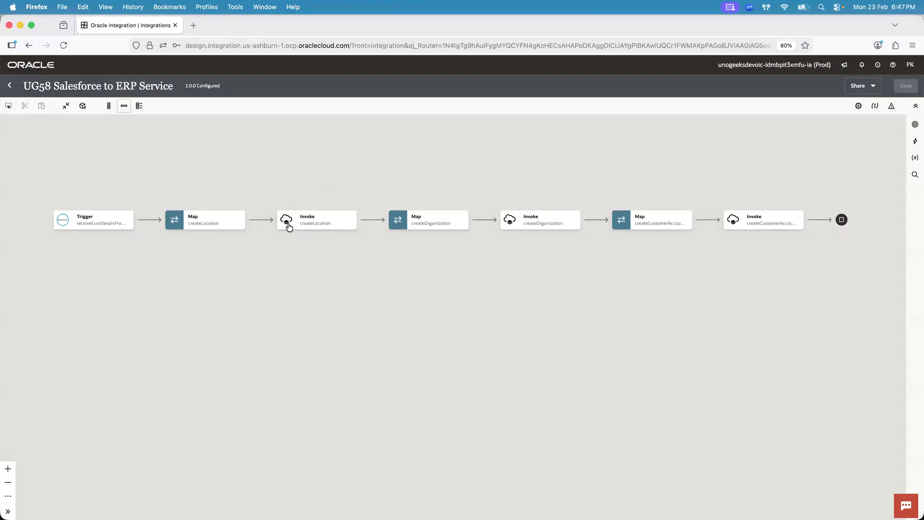
mouse_move(312, 217)
Insert an invoke using UG112 ERP Conn directly after the Salesforce trigger and name its endpoint processLocation
mouse_move(147, 220)
click(149, 220)
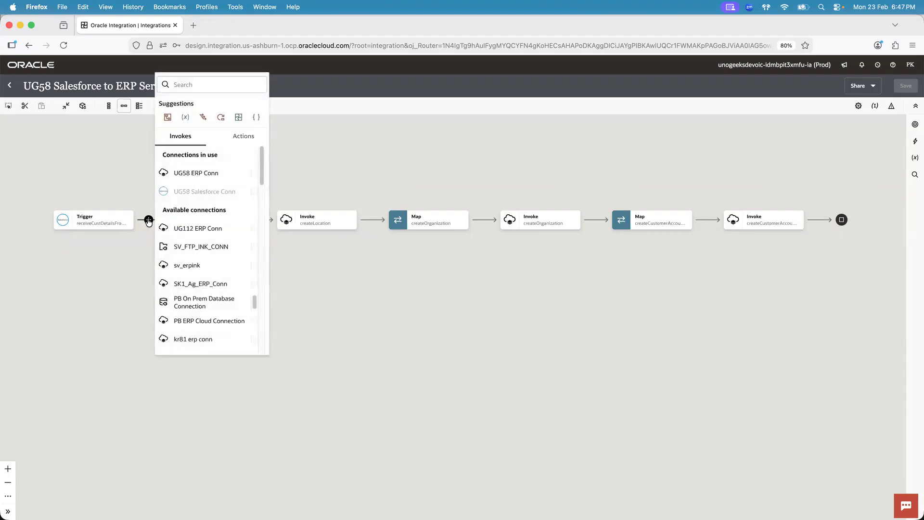
click(198, 228)
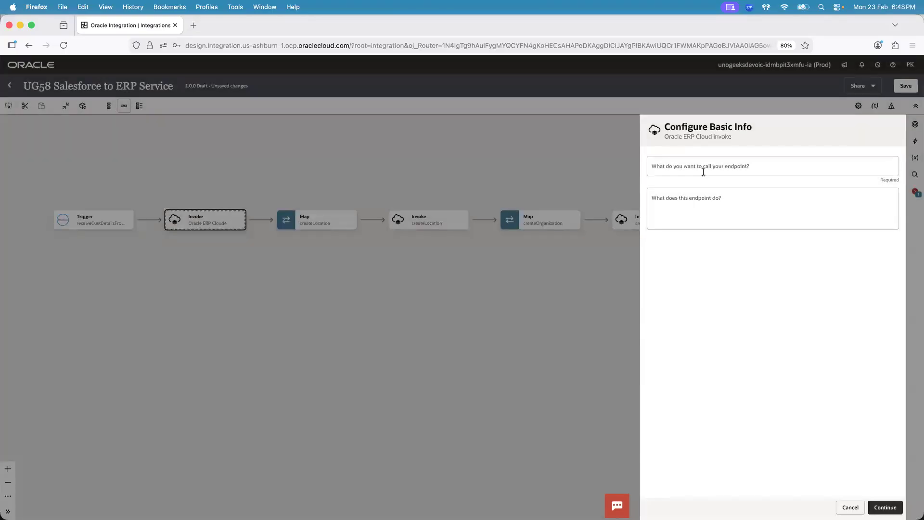
click(703, 172)
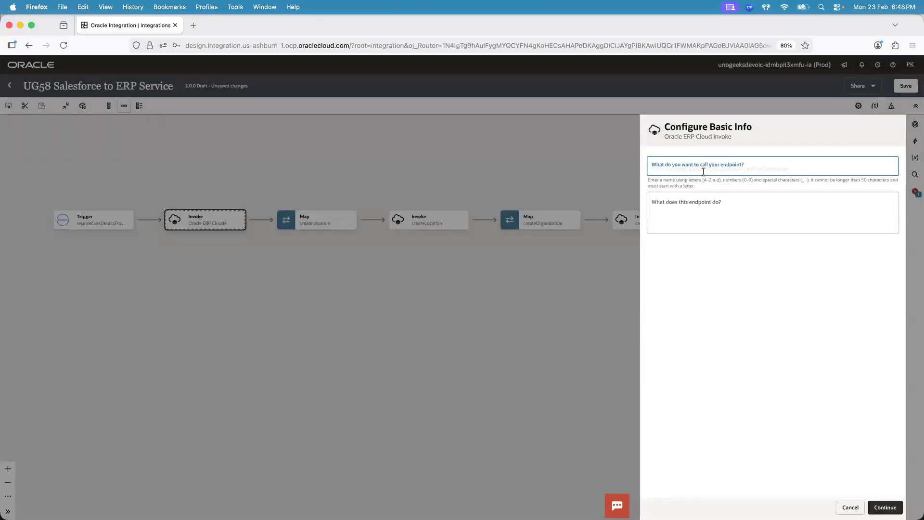
text(p)
key(BackSpace)
text(processLocation)
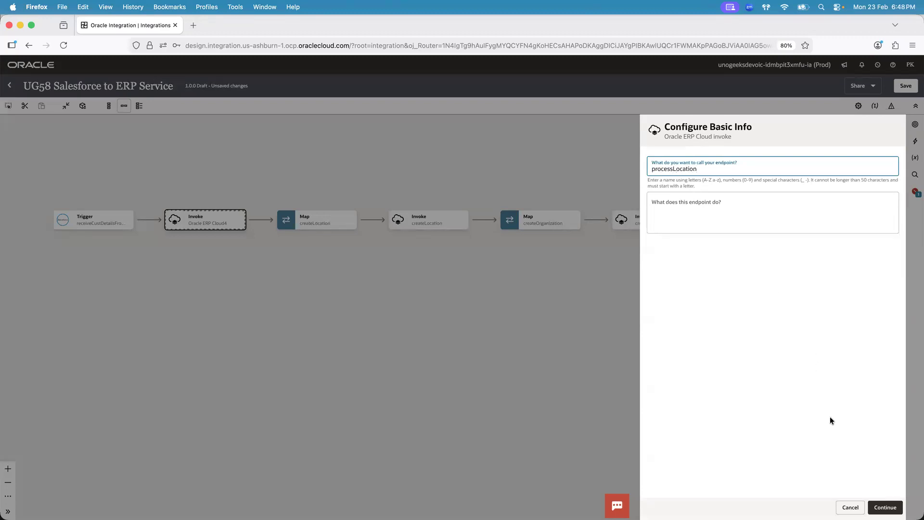
click(883, 507)
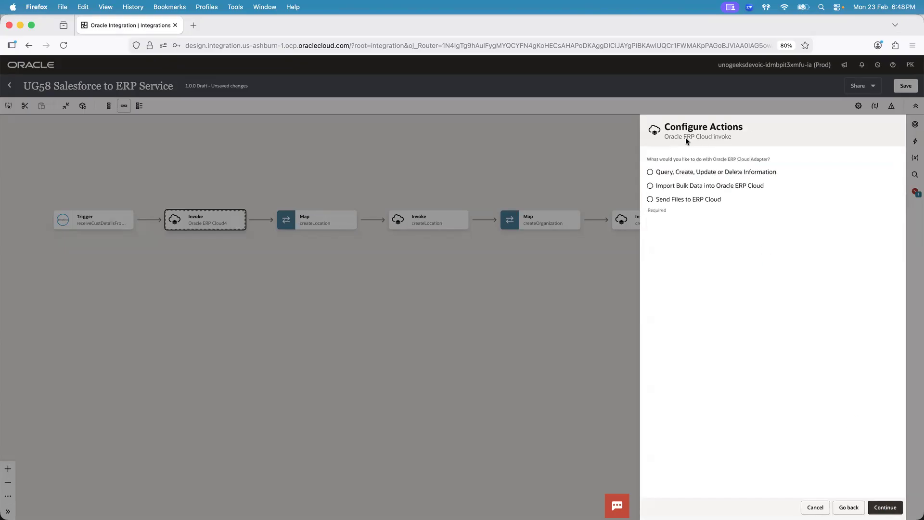
Configure the invoke to query, create, update or delete information, browsing by Services and selecting LocationService with the createLocation operation
click(651, 172)
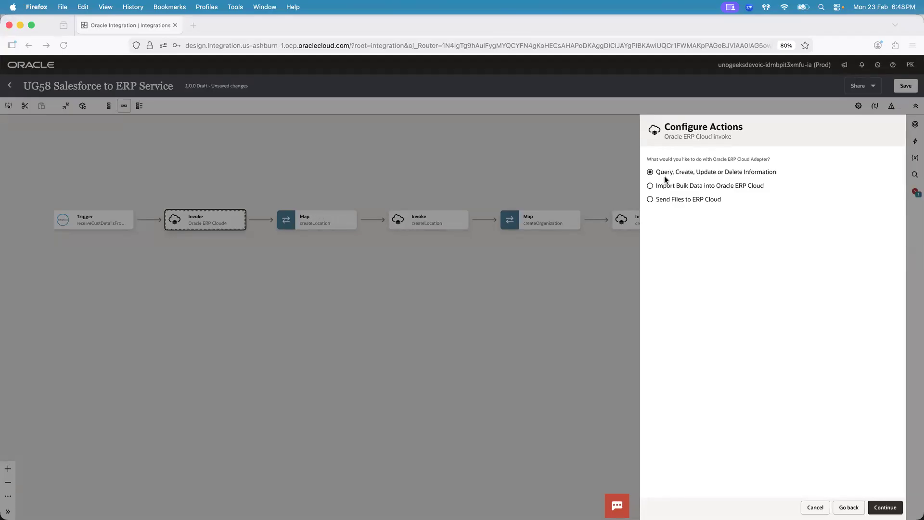
click(885, 507)
click(687, 164)
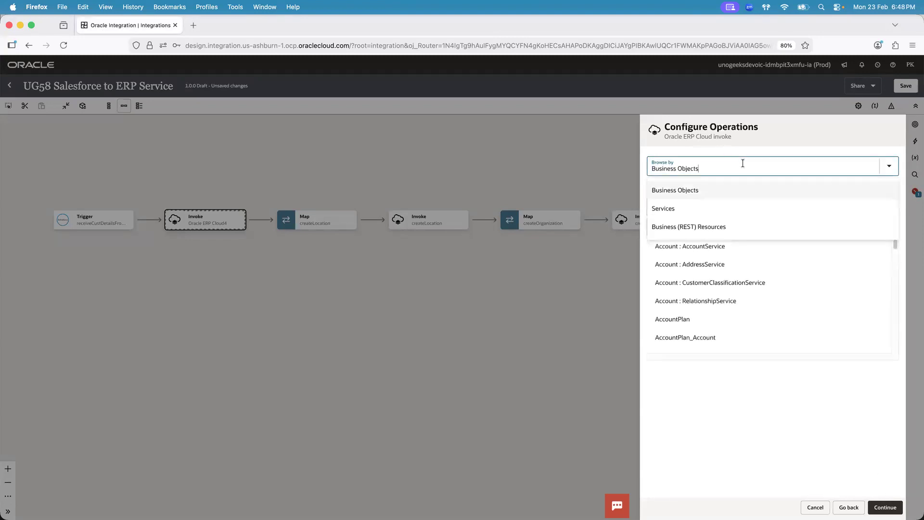
click(690, 207)
click(688, 206)
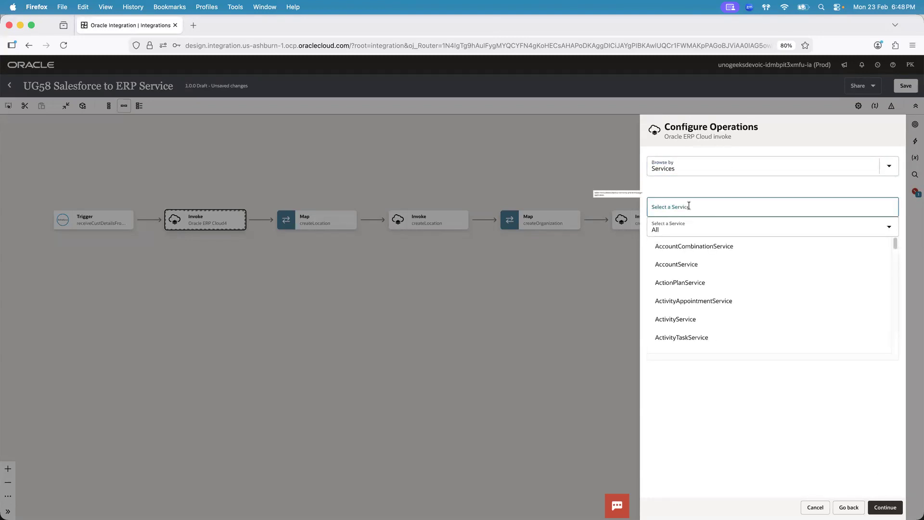
text(location)
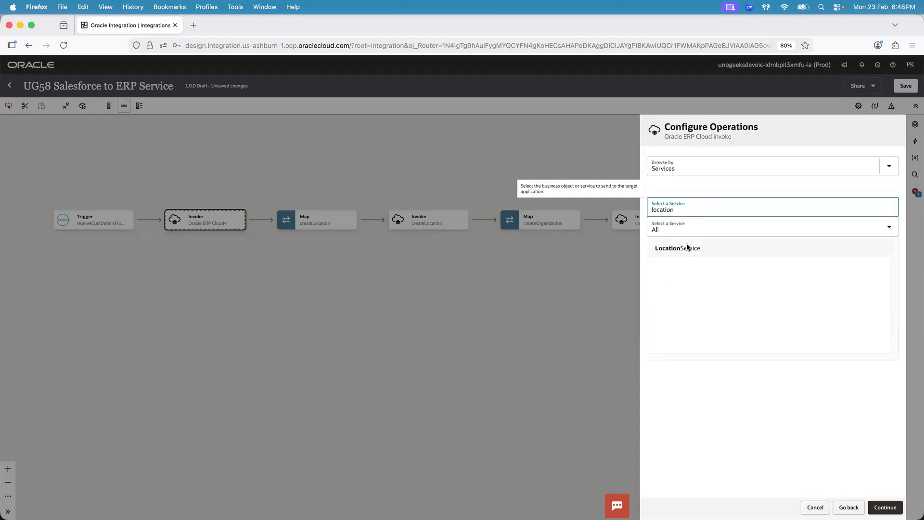
click(686, 245)
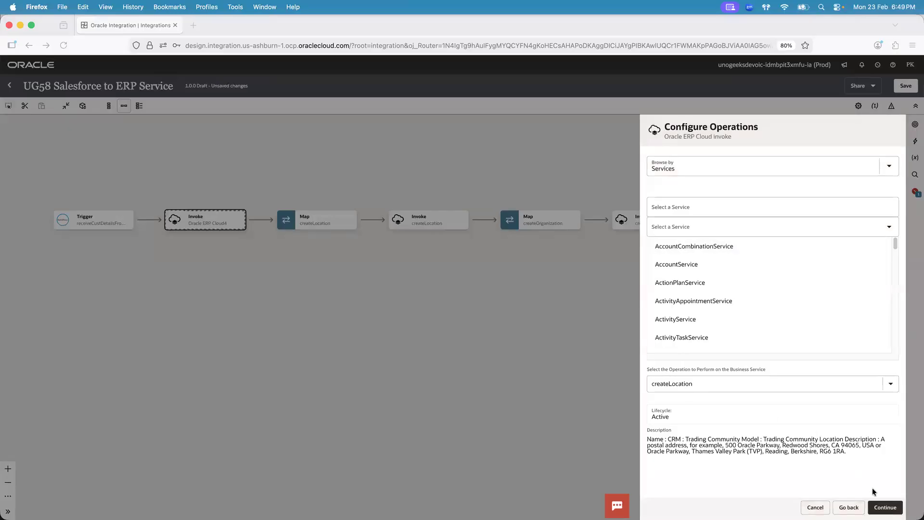
click(885, 507)
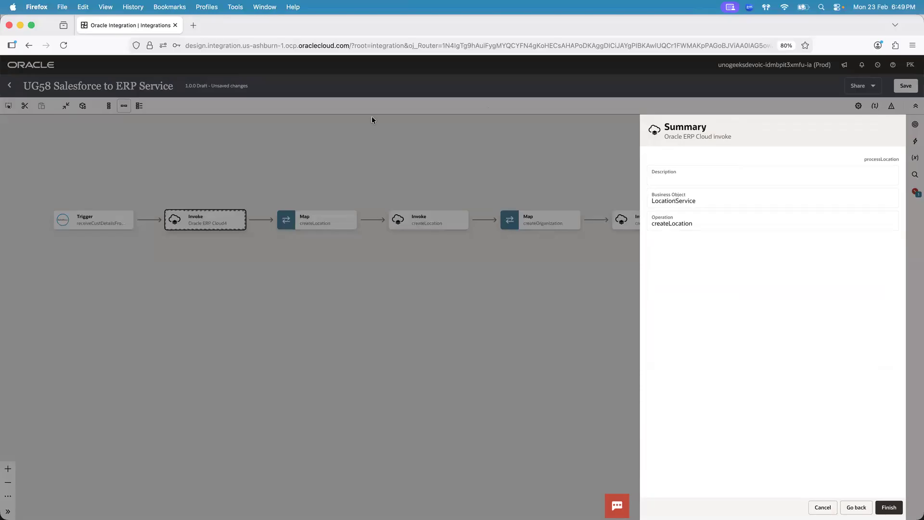
Open the DEV OIC instance in a new browser tab placed first and view the UG112 ERP Conn connection
click(193, 22)
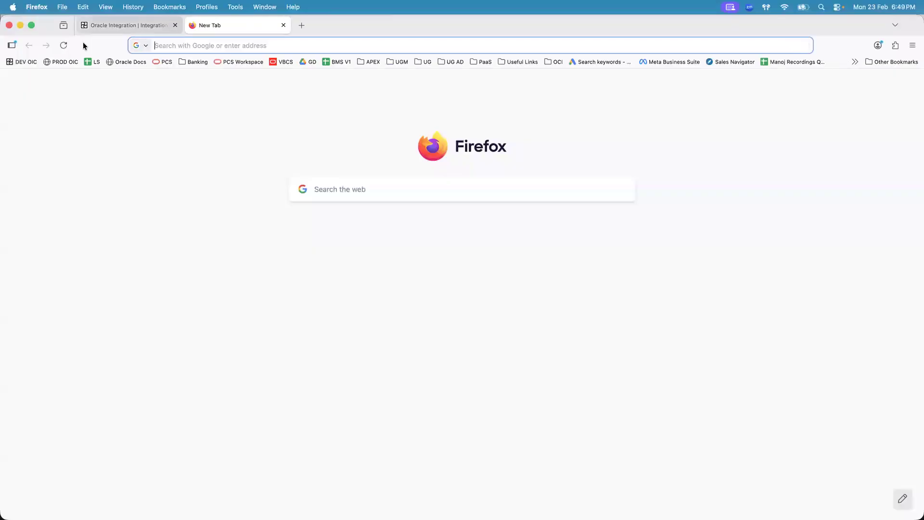
click(26, 62)
drag(225, 25, 128, 25)
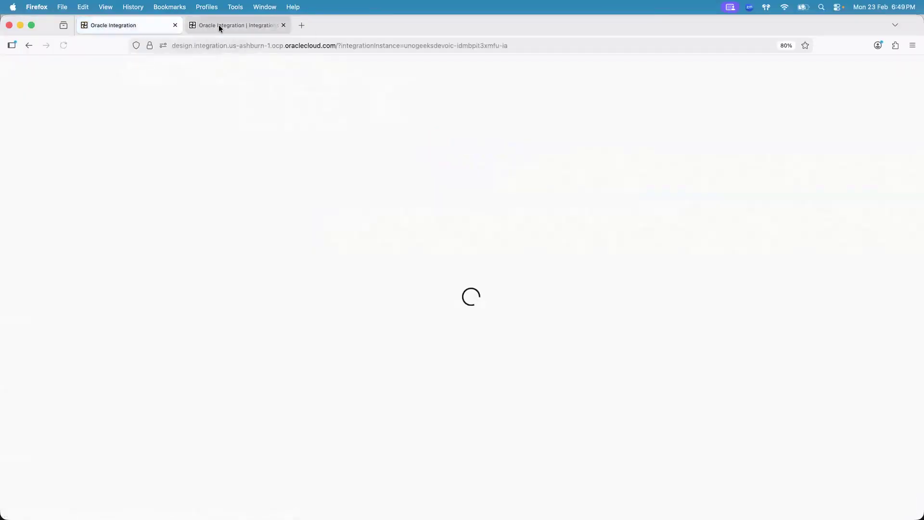
click(218, 24)
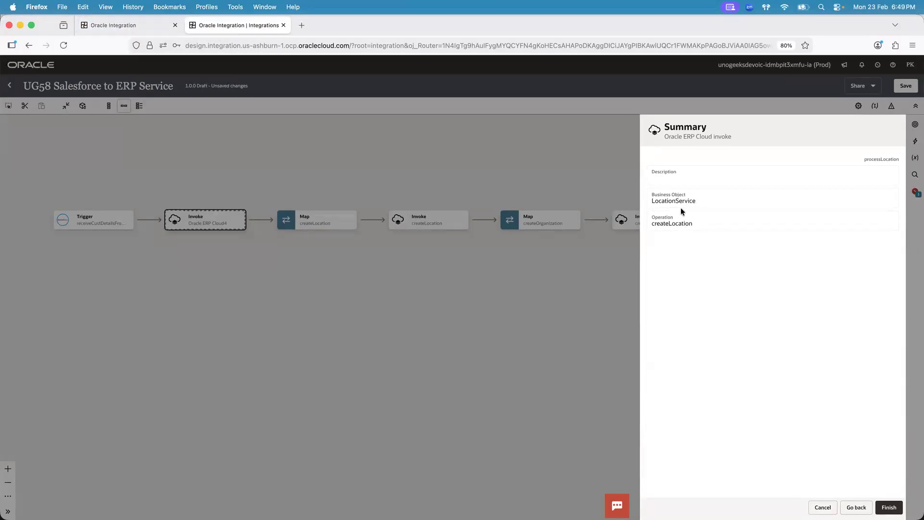
click(122, 25)
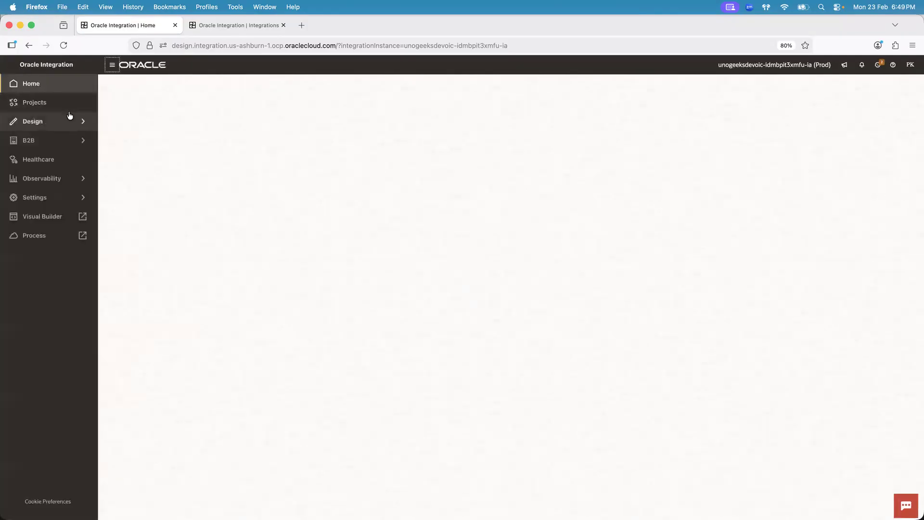
click(70, 118)
click(70, 103)
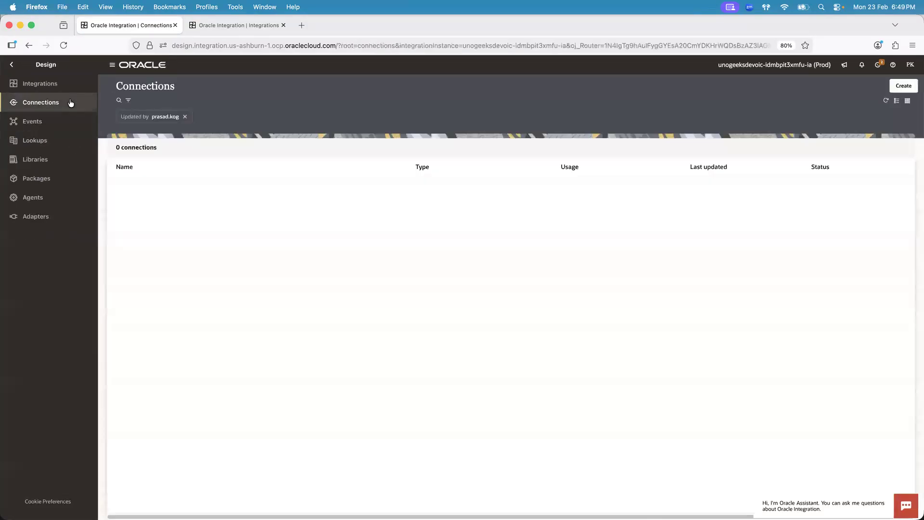
click(167, 189)
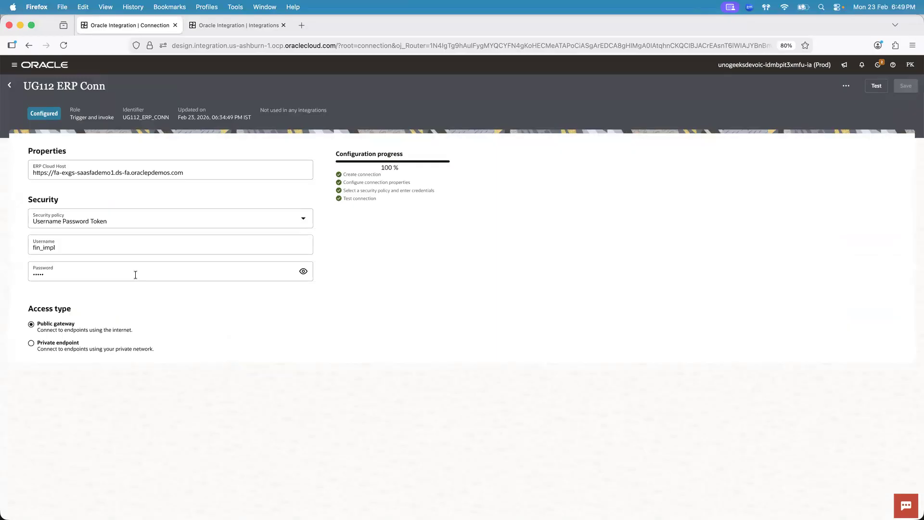
Compare the processLocation invoke summary with the UG112 ERP Conn host and security settings across the two browser tabs
click(234, 25)
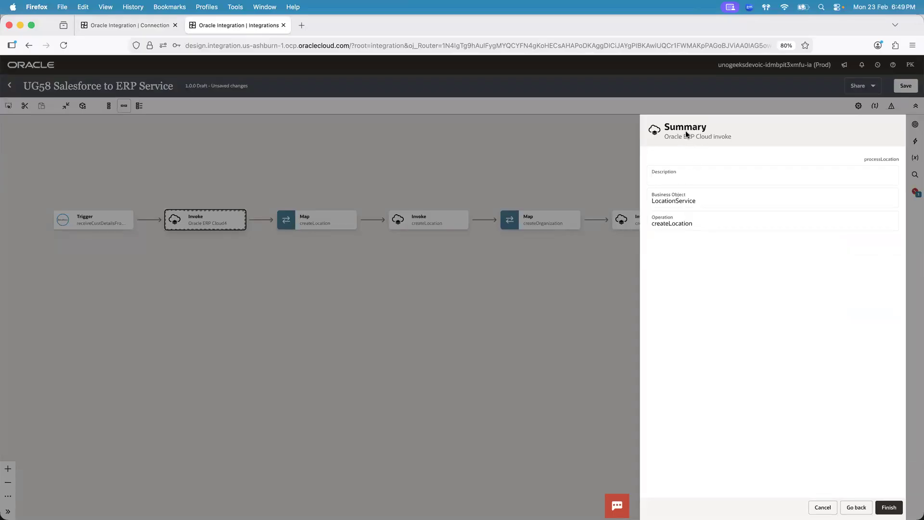
click(145, 26)
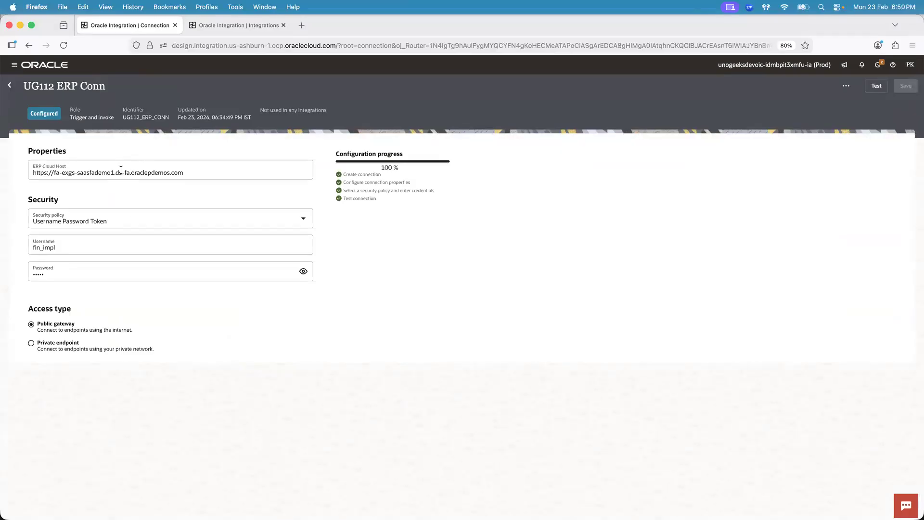
click(255, 23)
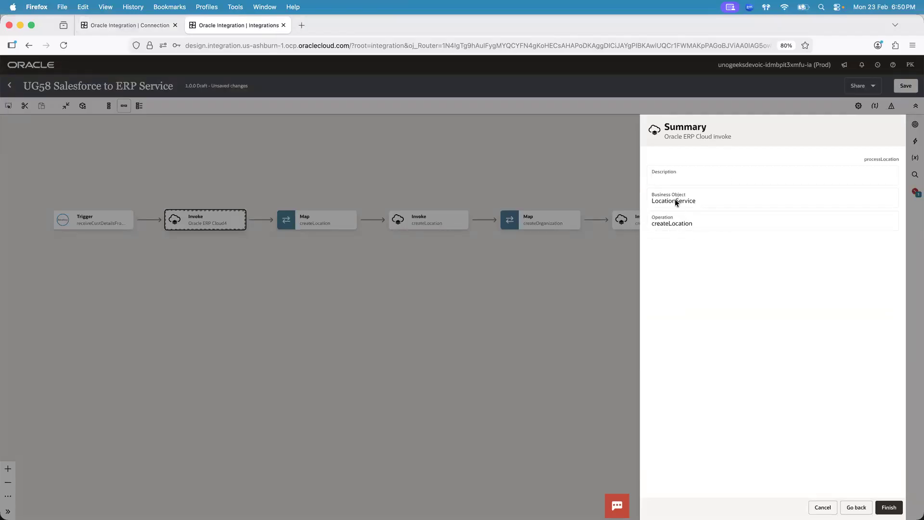
click(132, 26)
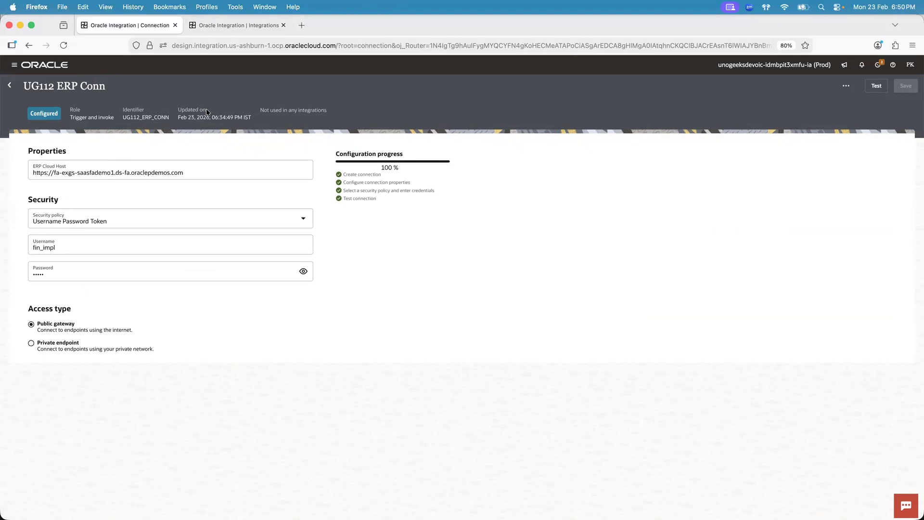
click(239, 24)
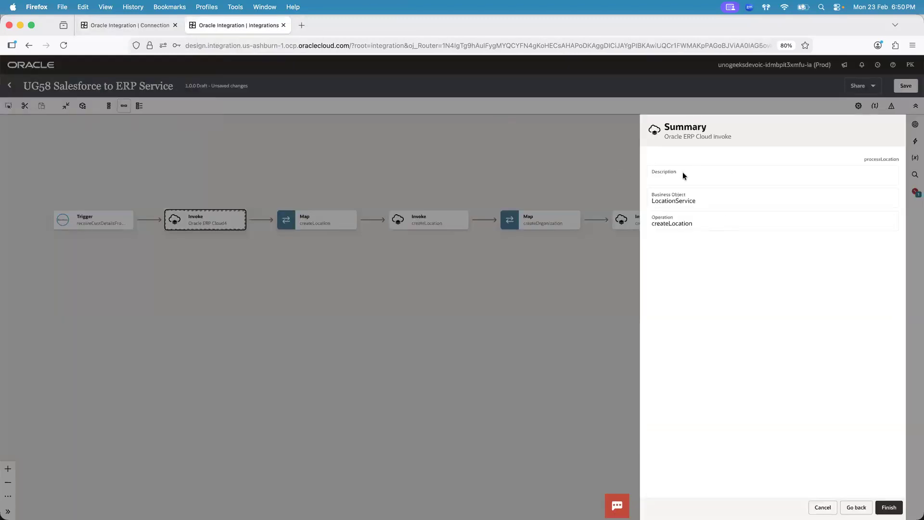
click(140, 24)
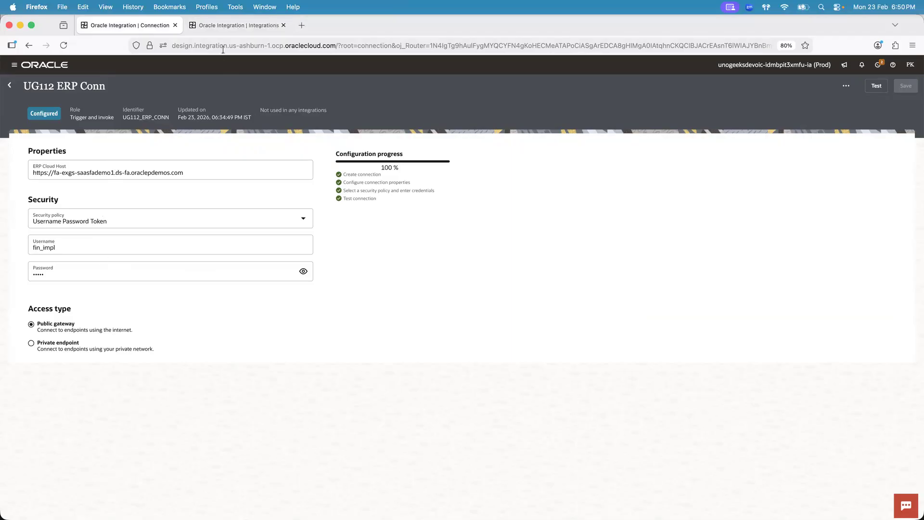
click(238, 25)
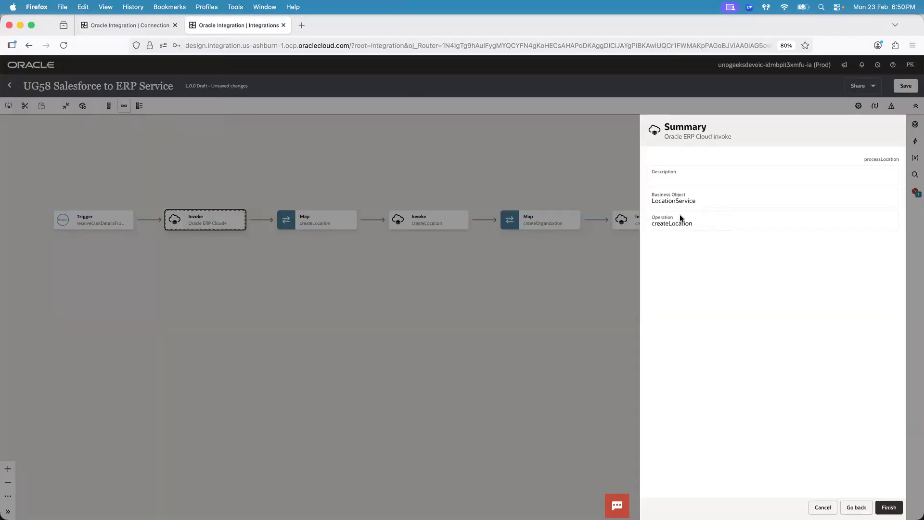
Finish the processLocation invoke configuration and open its Map to processLocation in the mapper
click(889, 507)
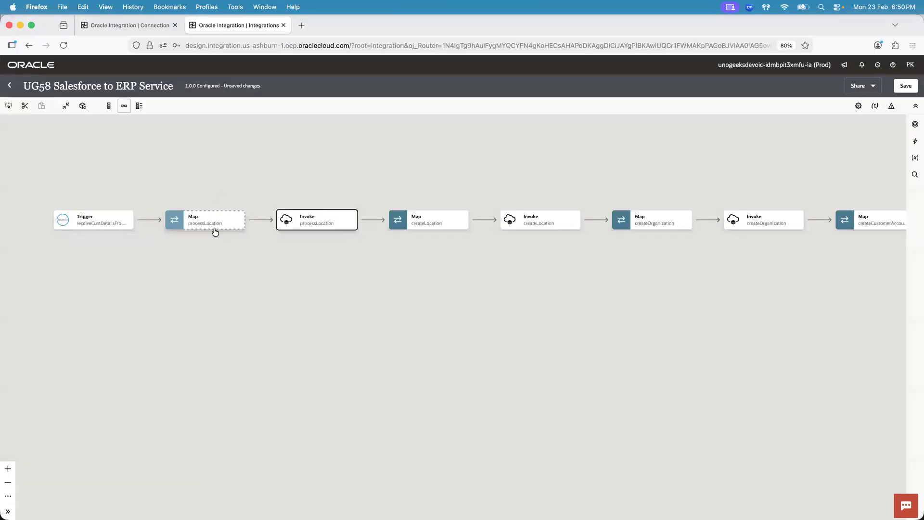
mouse_move(313, 225)
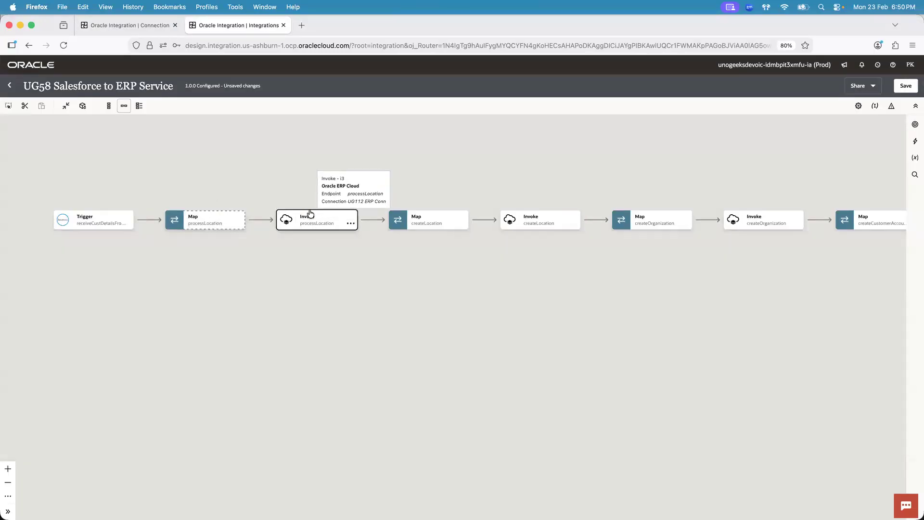
double_click(220, 211)
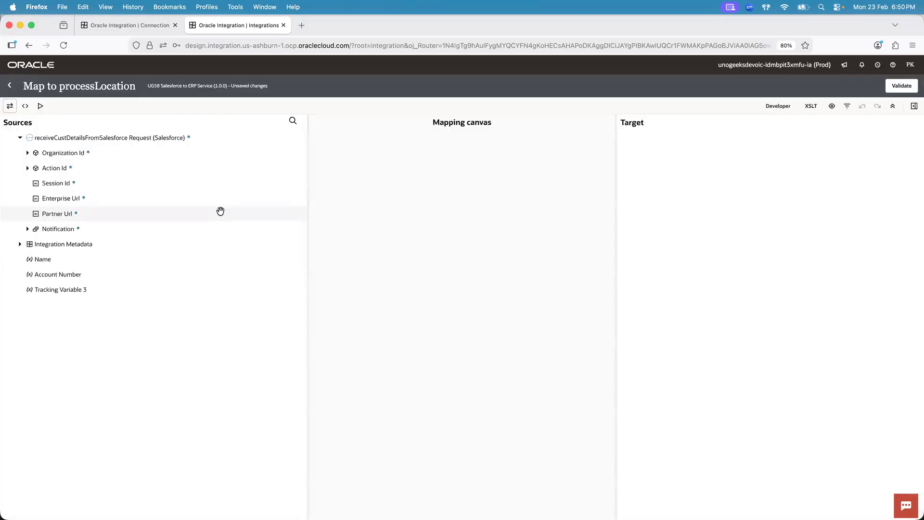
Map Account's Billing Country to Location's Country and Billing Zip/Postal Code to Postal Code, and return to the integration flow
click(896, 152)
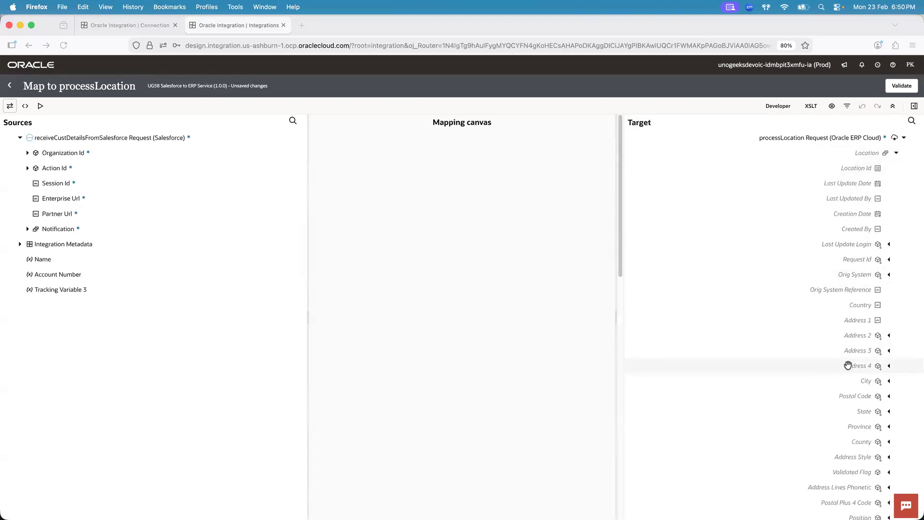
click(27, 230)
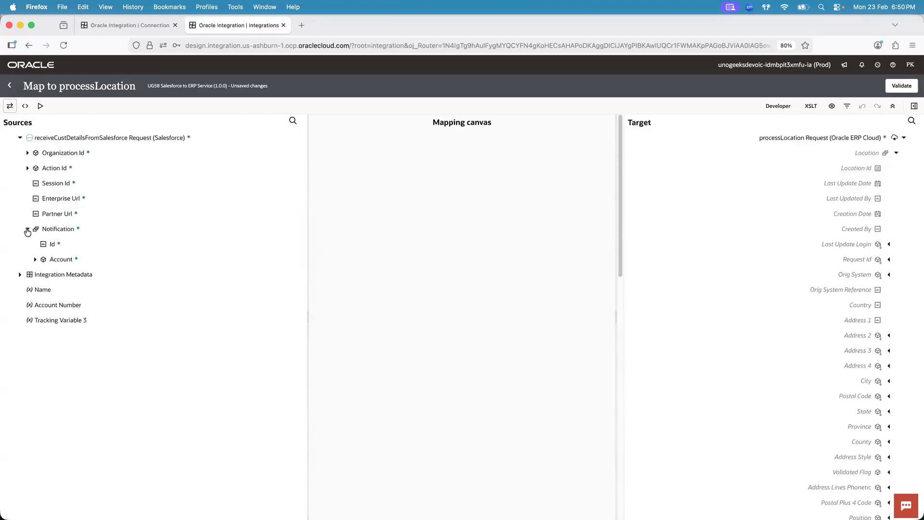
click(35, 260)
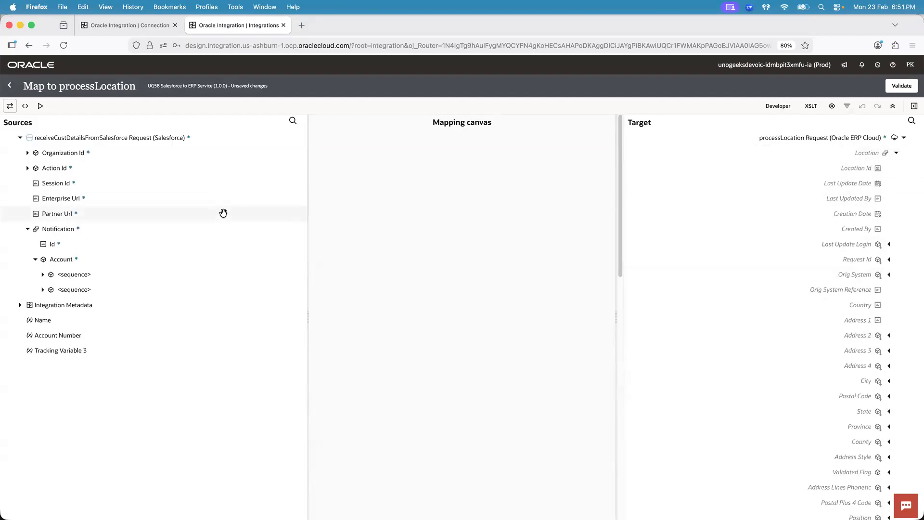
click(43, 289)
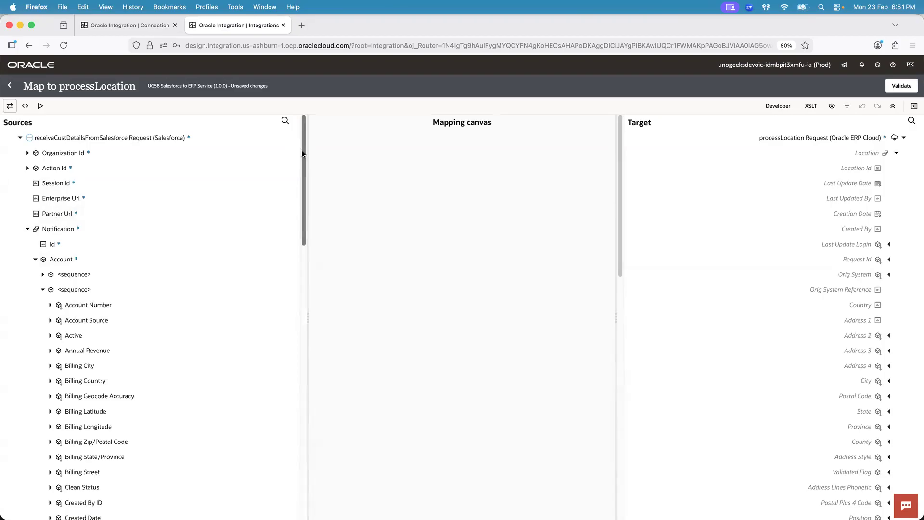
drag(301, 149, 308, 185)
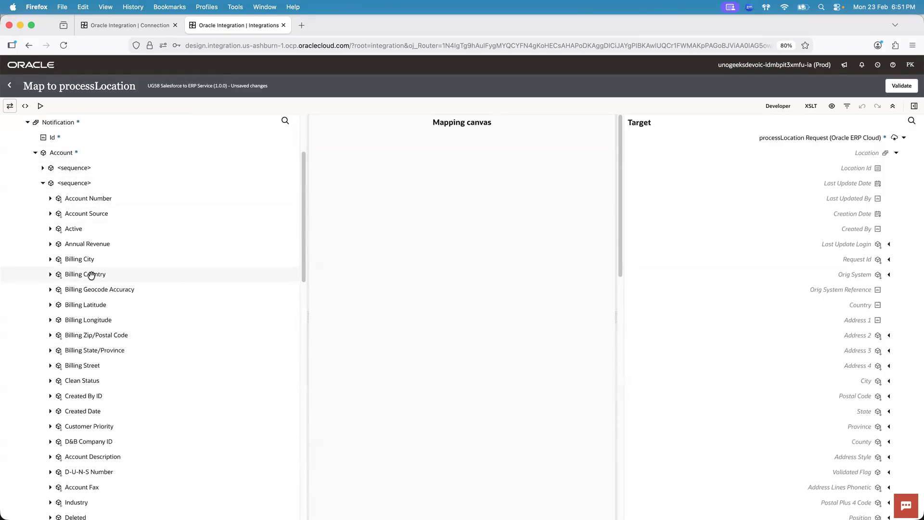
drag(91, 275, 877, 304)
drag(621, 151, 622, 168)
drag(117, 334, 800, 343)
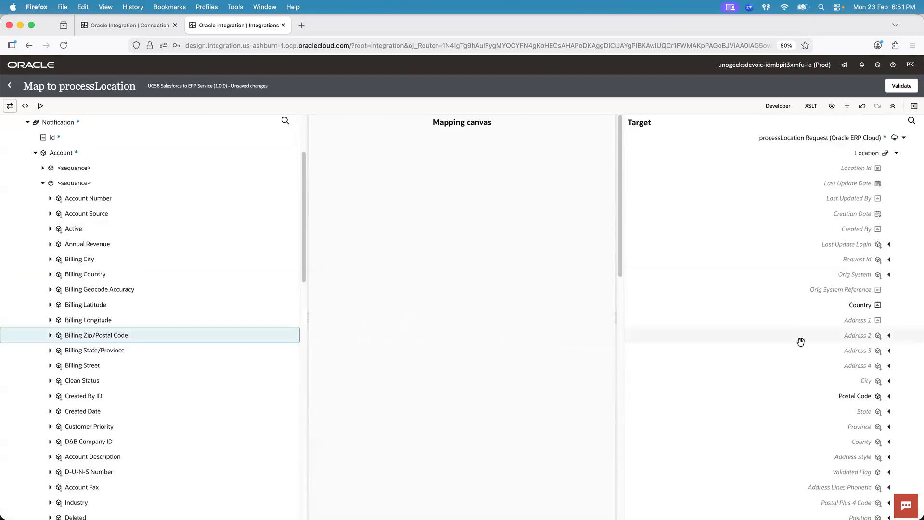
click(914, 439)
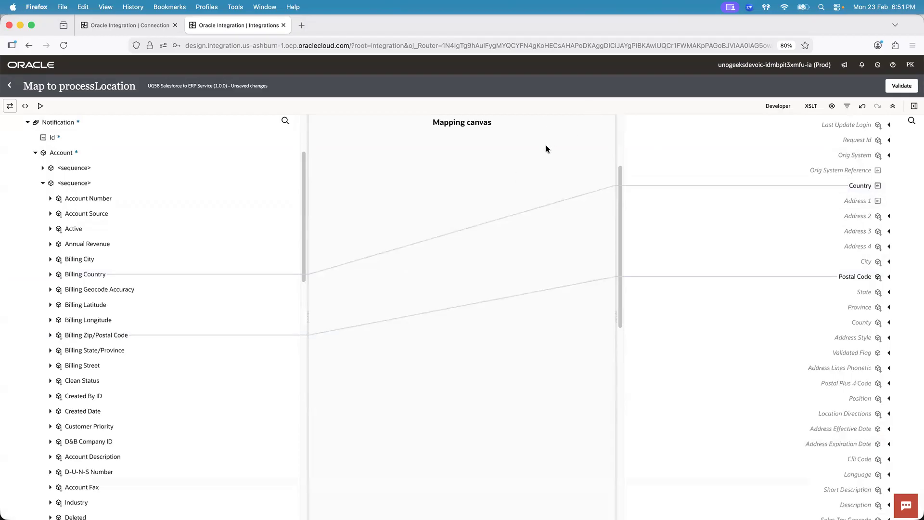
click(9, 86)
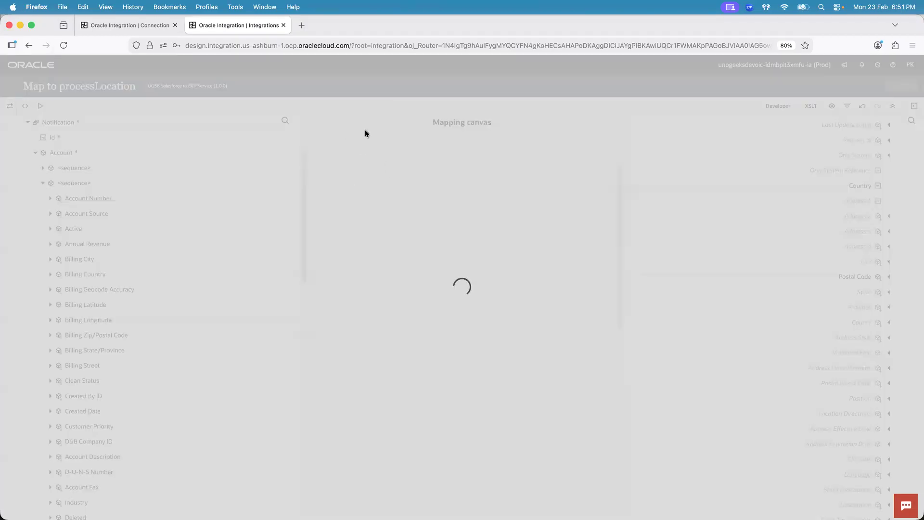
Check the UG112 ERP Conn connection against the Salesforce trigger and the processLocation invoke in the integration flow
click(131, 27)
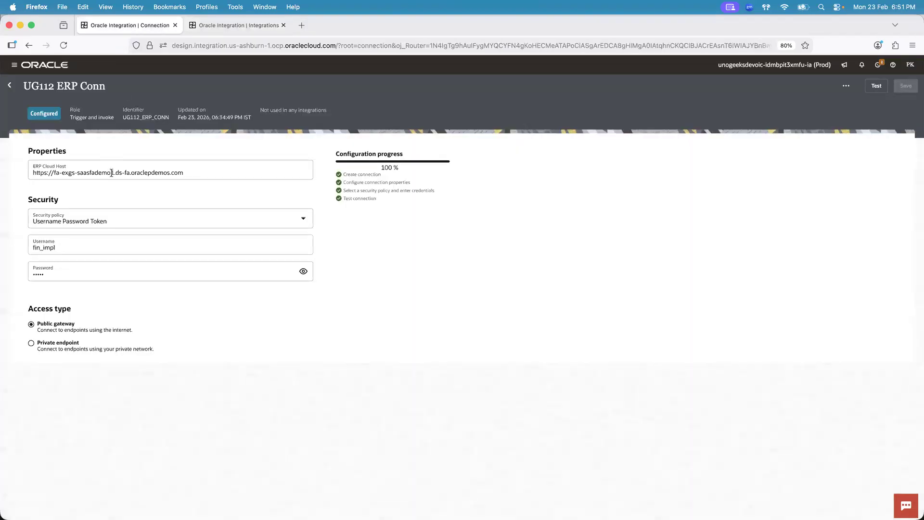
click(230, 25)
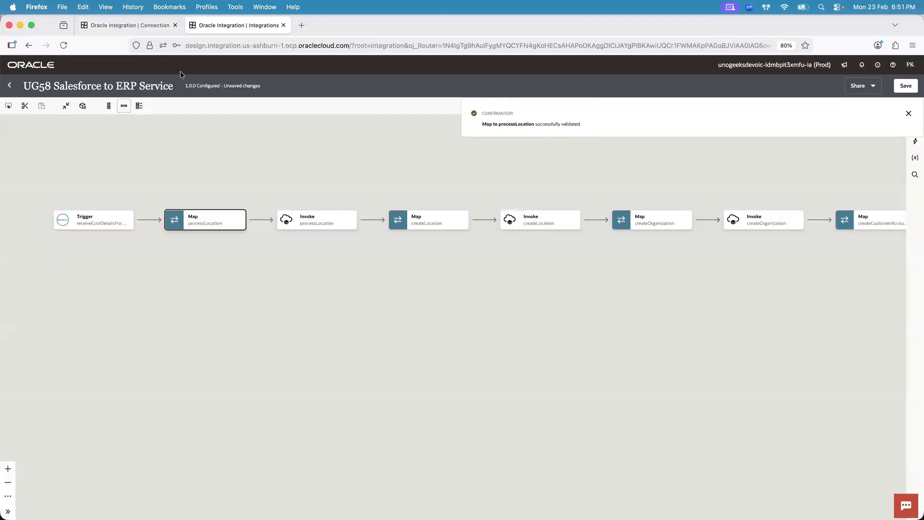
click(103, 218)
click(318, 220)
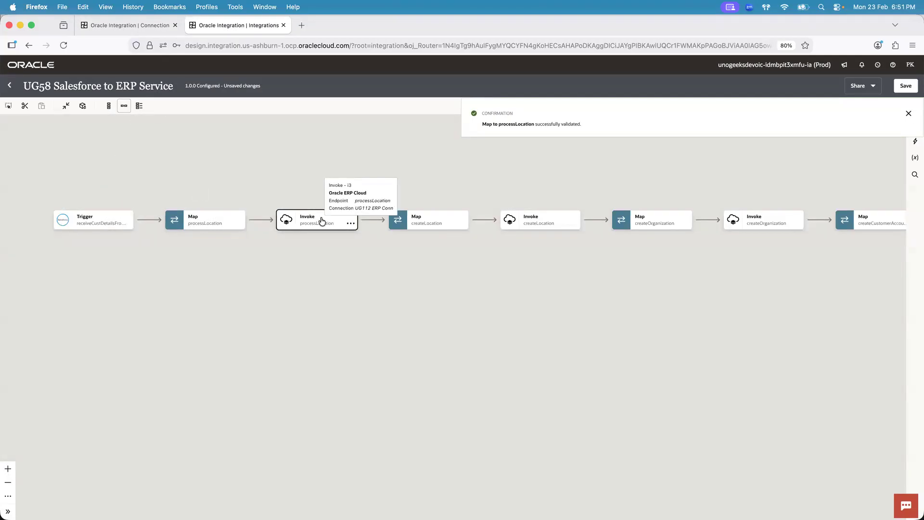
Reopen Map to processLocation and expand the Notification Account fields and target Location to review the mapped fields
double_click(206, 218)
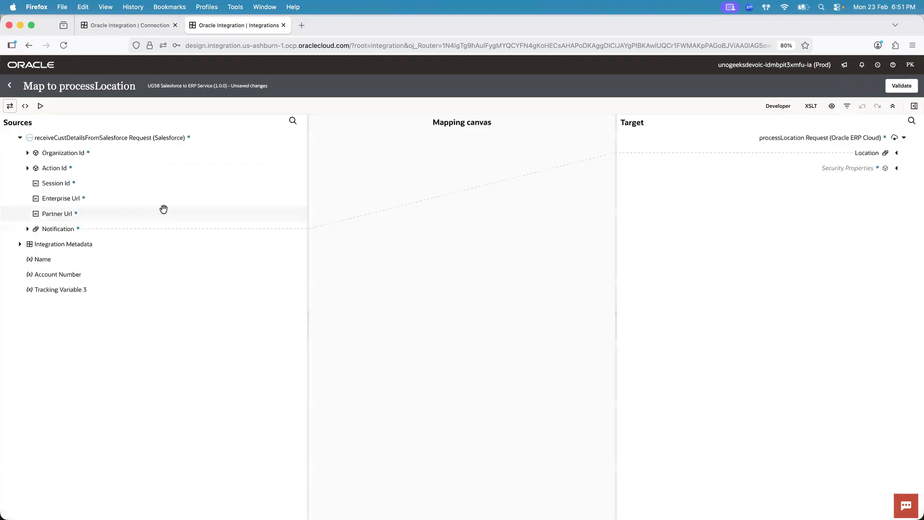
click(29, 230)
click(35, 259)
click(897, 153)
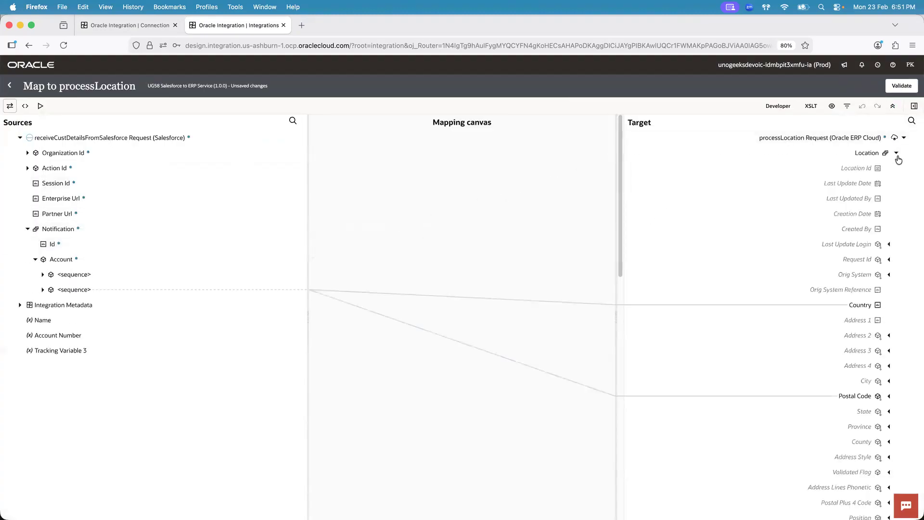
click(43, 290)
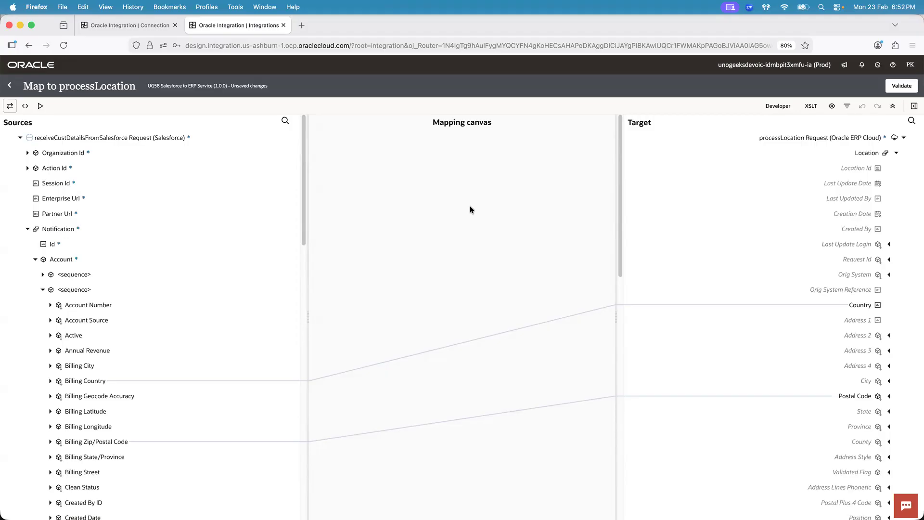
key(super+Tab)
key(super+Tab)
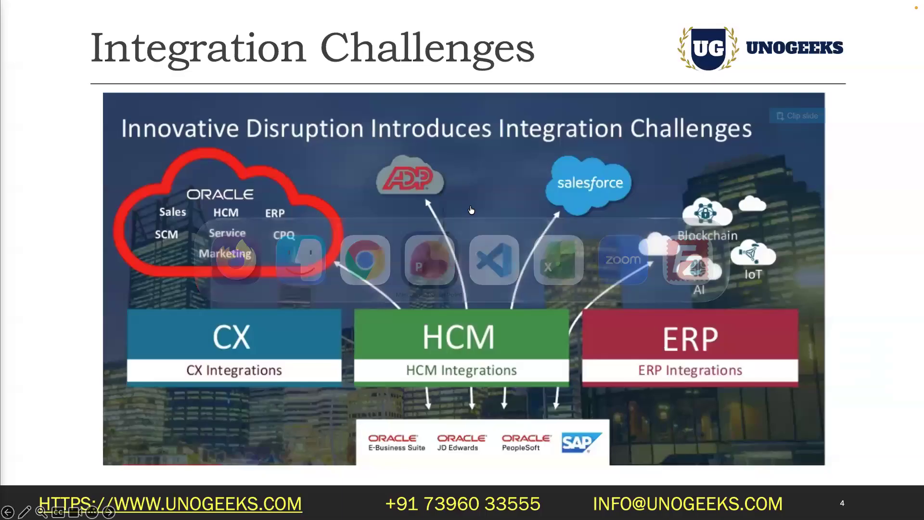
key(Right)
key(Right)
key(Right)
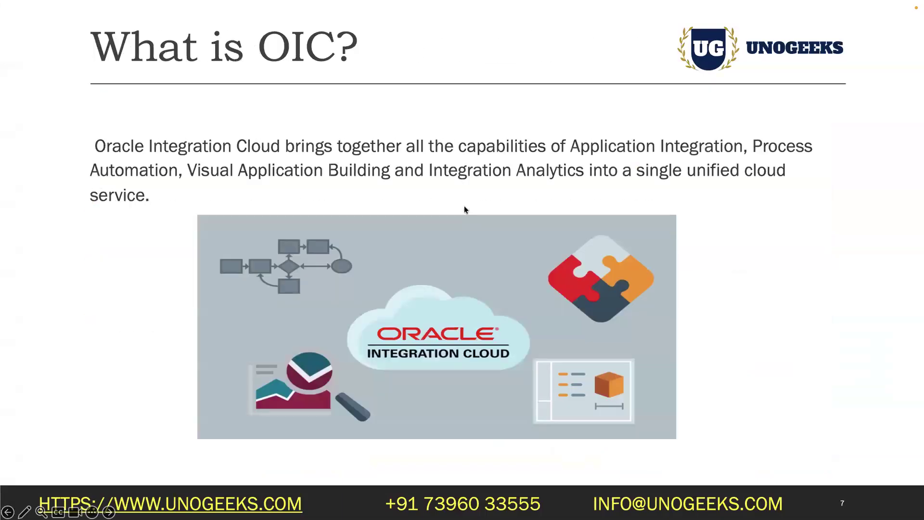
key(Left)
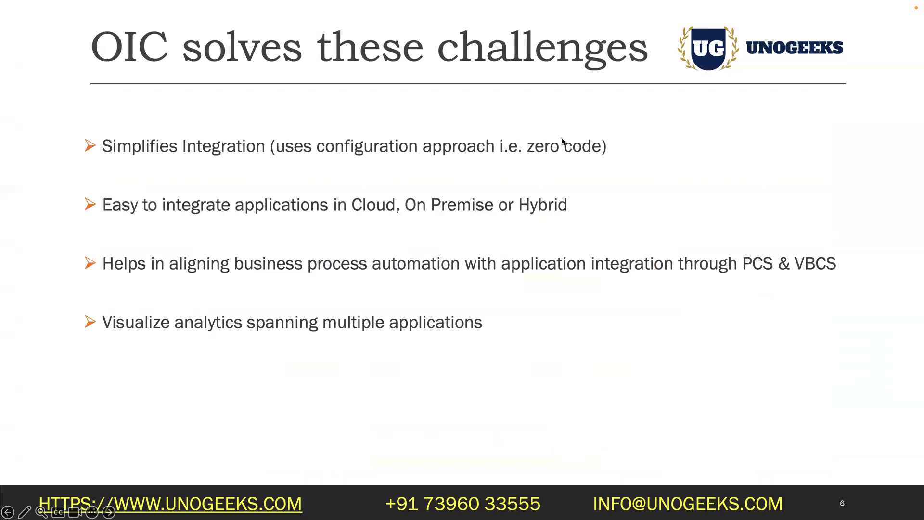
key(super+Tab)
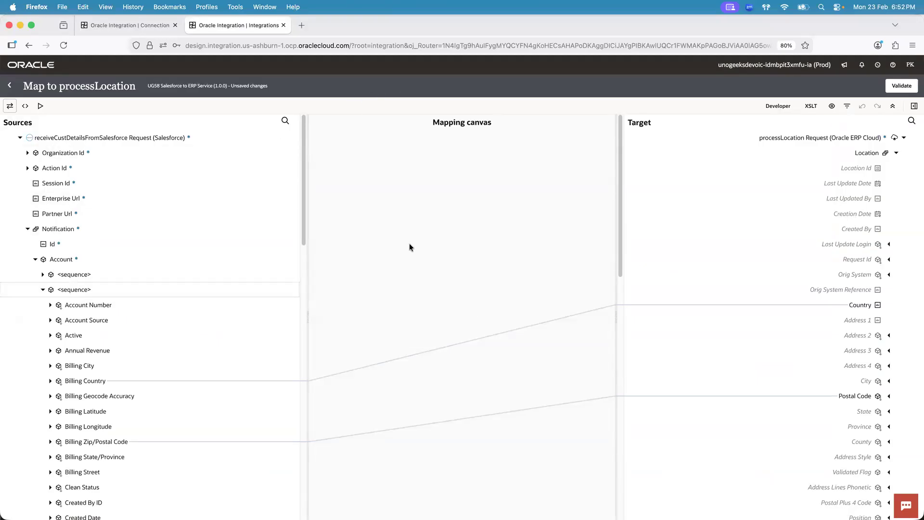
key(super+Tab)
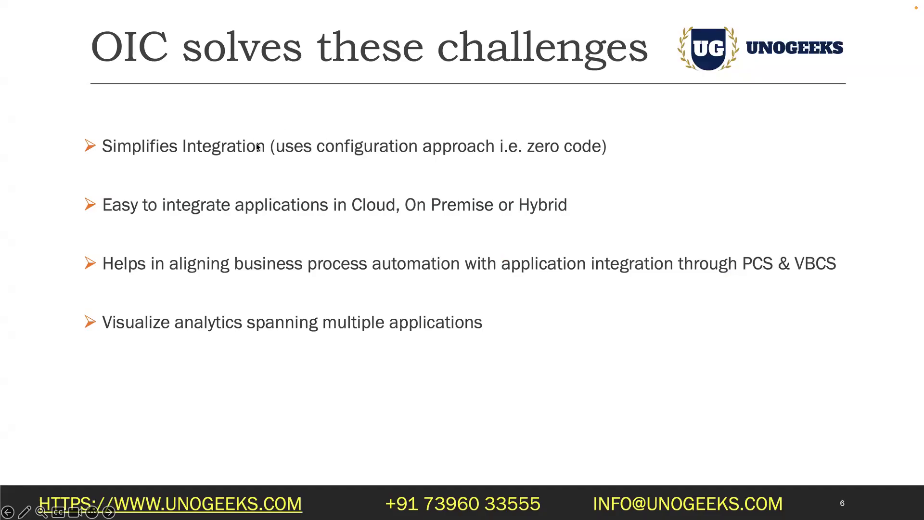
key(super+Tab)
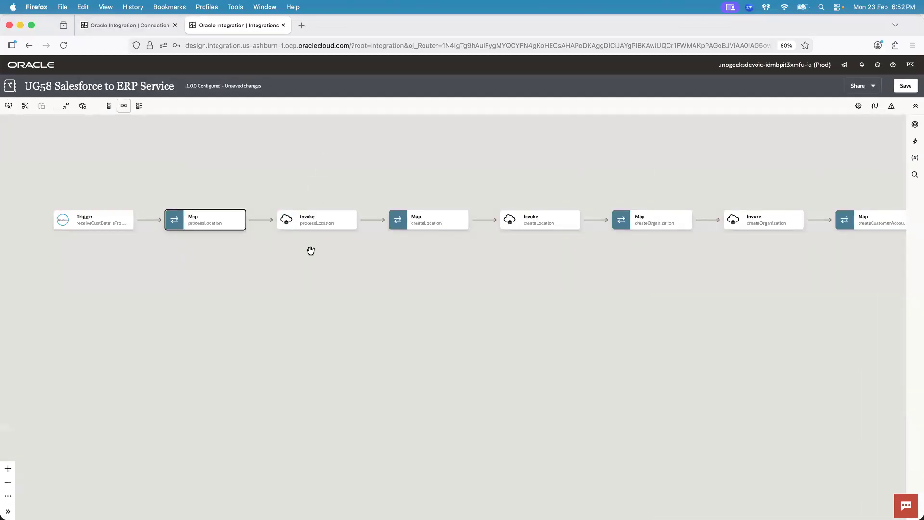
Leave the mapper and save the UG58 Salesforce to ERP Service integration
click(310, 249)
click(235, 227)
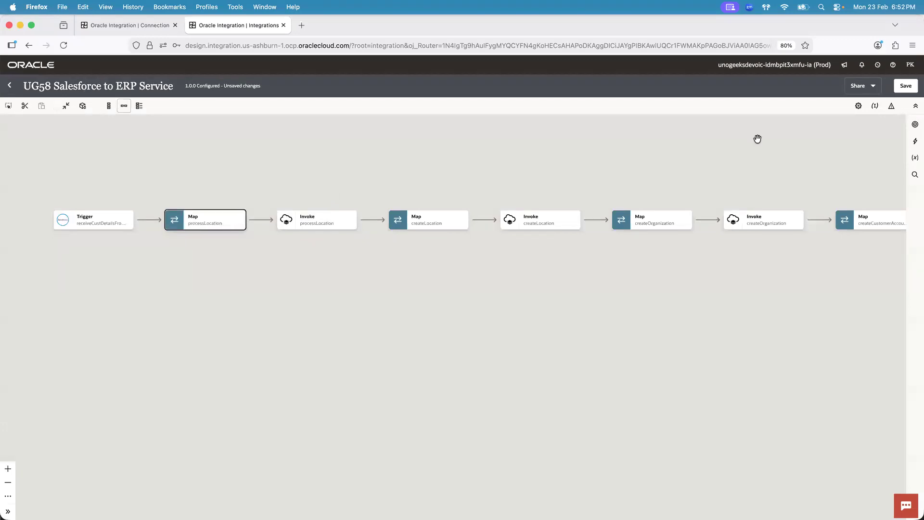
click(908, 89)
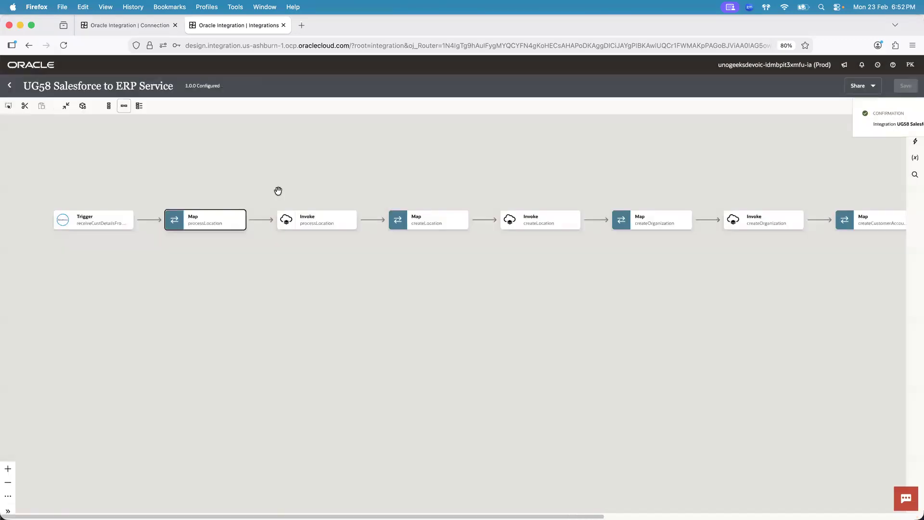
Review the processLocation, createLocation and createOrganization invokes in the integration flow
click(315, 215)
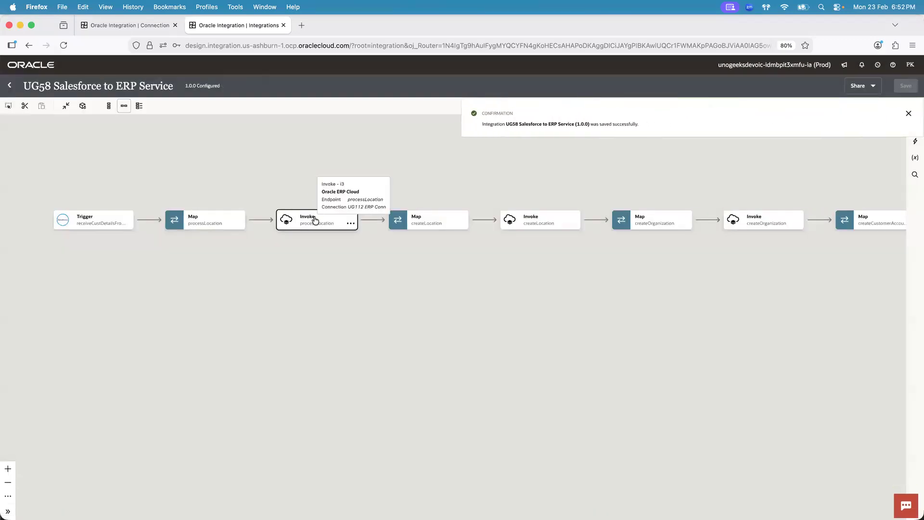
click(558, 219)
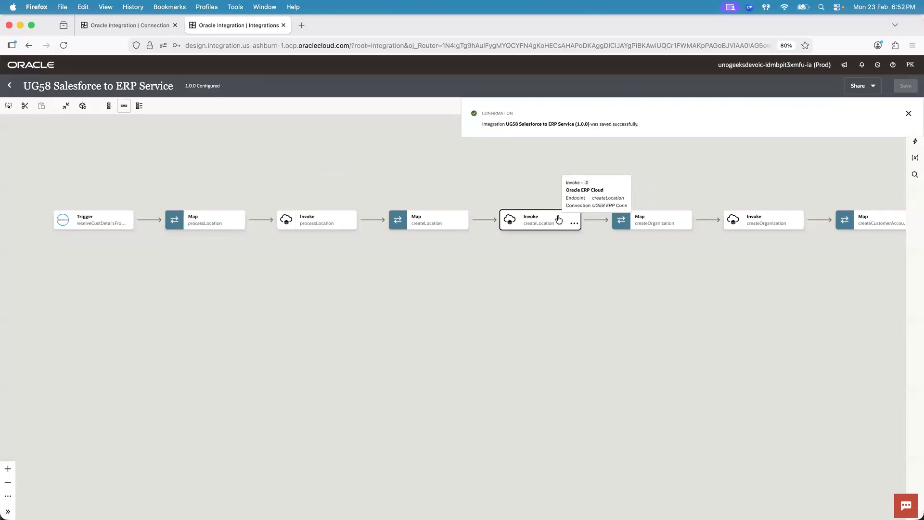
click(761, 220)
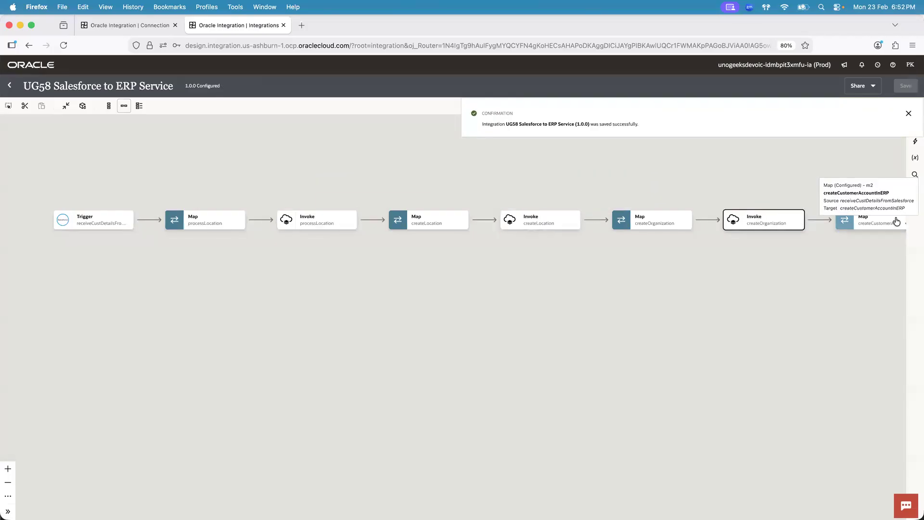
click(313, 218)
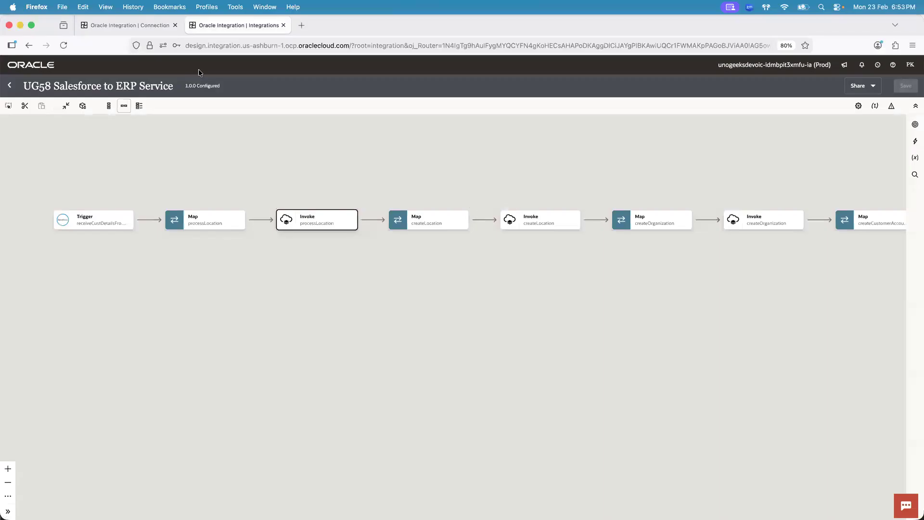
Return to the UG112 ERP Conn browser tab and show the Design navigation
click(127, 25)
click(11, 65)
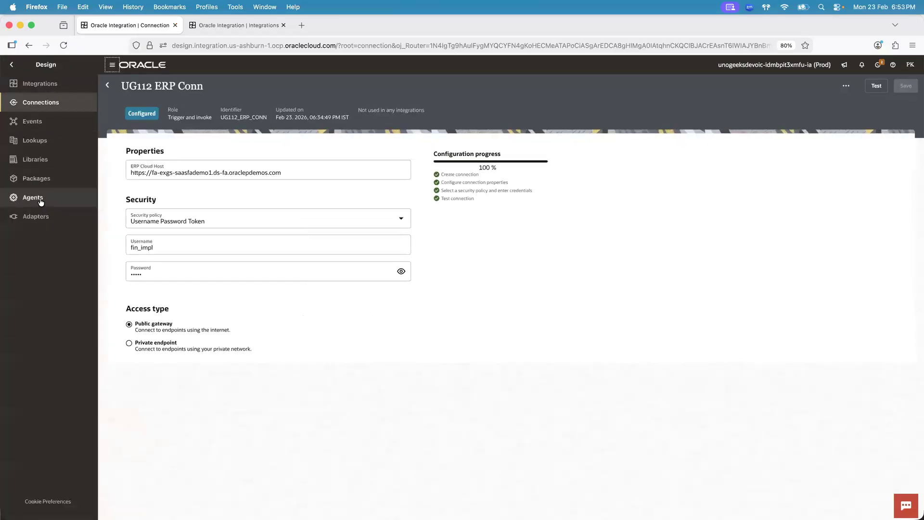